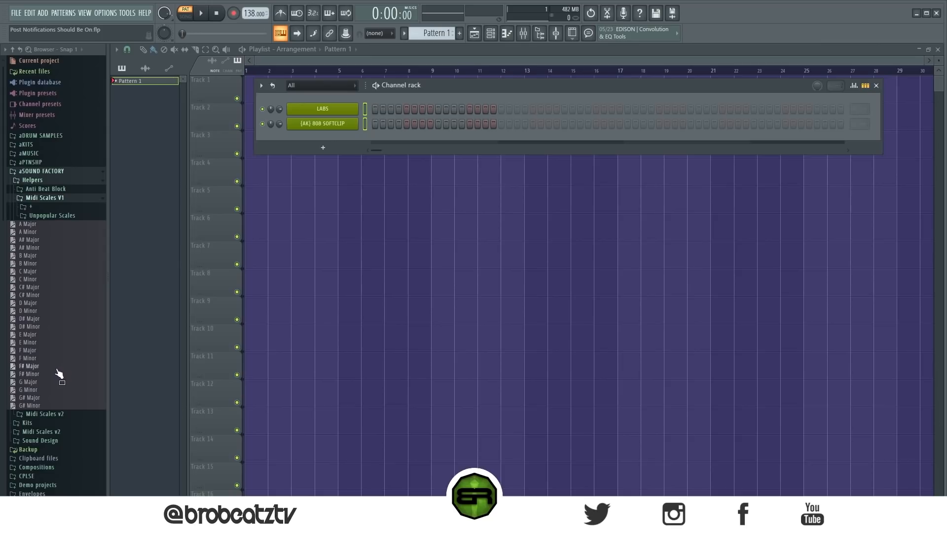
- Load the D# Minor scale from the Midi Scales V1 folder into the channel rack and collapse the aSOUND FACTORY folder
{"action": "left_click_drag", "start_coordinate": [34, 325], "coordinate": [319, 99]}
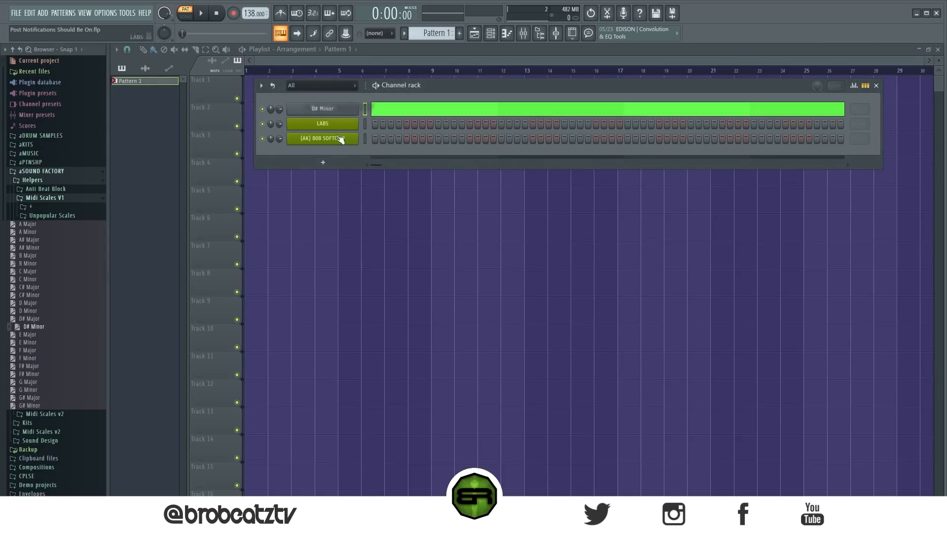
{"action": "left_click", "coordinate": [101, 168]}
{"action": "mouse_move", "coordinate": [436, 85]}
{"action": "left_mouse_down"}
{"action": "mouse_move", "coordinate": [436, 93]}
{"action": "mouse_move", "coordinate": [441, 86]}
{"action": "left_mouse_up"}
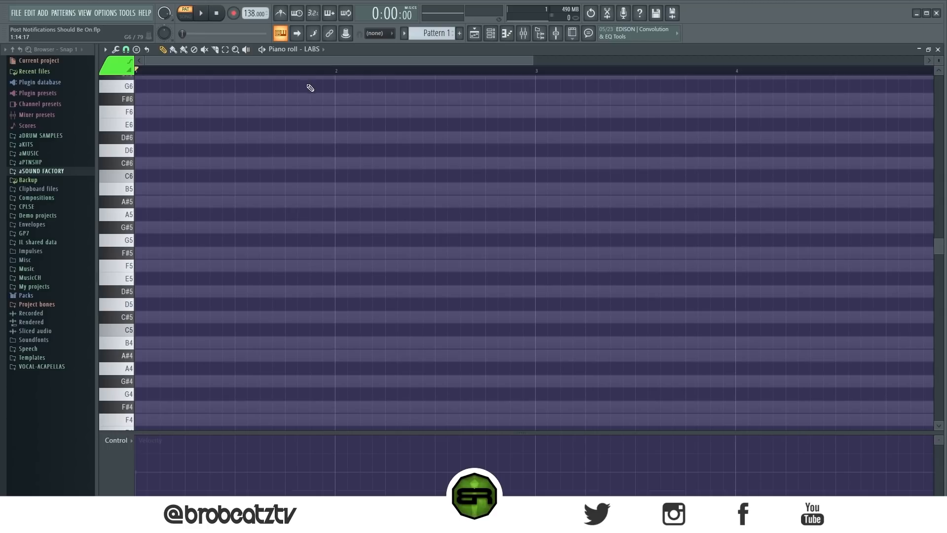
- Build a half-bar D# minor chord from D#5, F#5 and A#5 at the start of bar 1 in the LABS piano roll and play it
{"action": "left_click", "coordinate": [186, 293]}
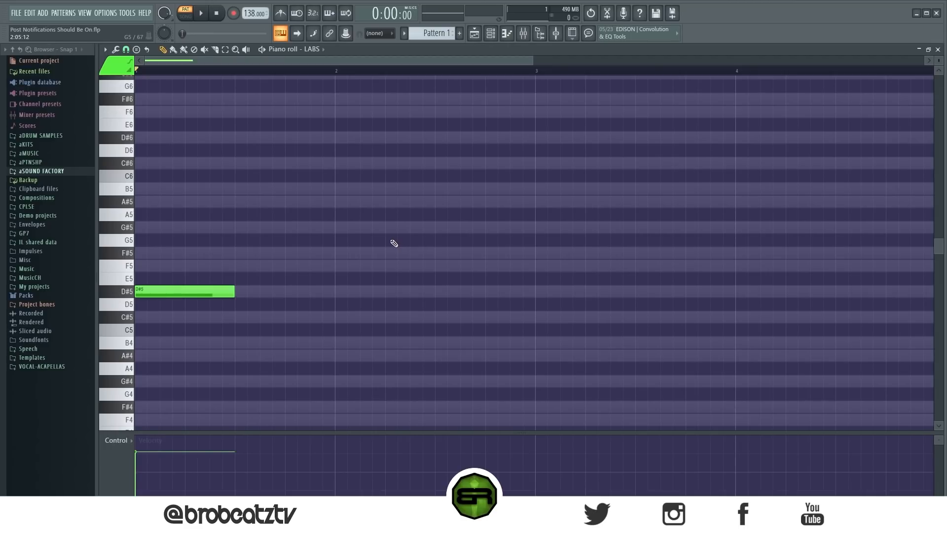
{"action": "left_click", "coordinate": [160, 253]}
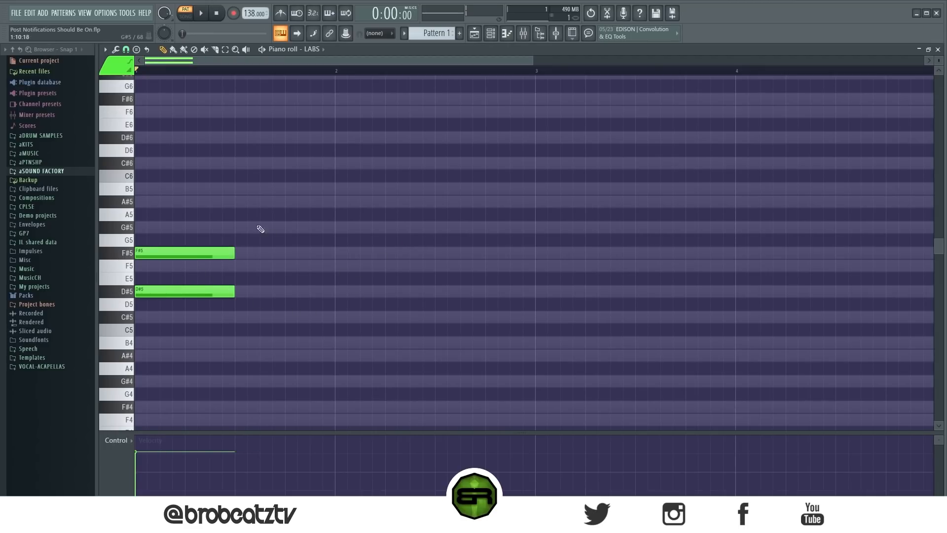
{"action": "left_click", "coordinate": [163, 189]}
{"action": "right_click", "coordinate": [197, 189]}
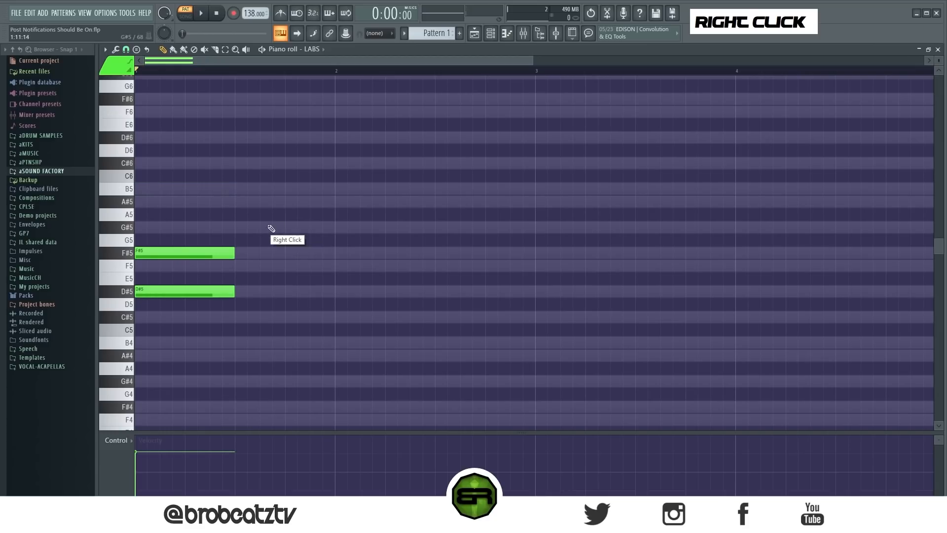
{"action": "right_click", "coordinate": [136, 49]}
{"action": "left_click", "coordinate": [152, 110]}
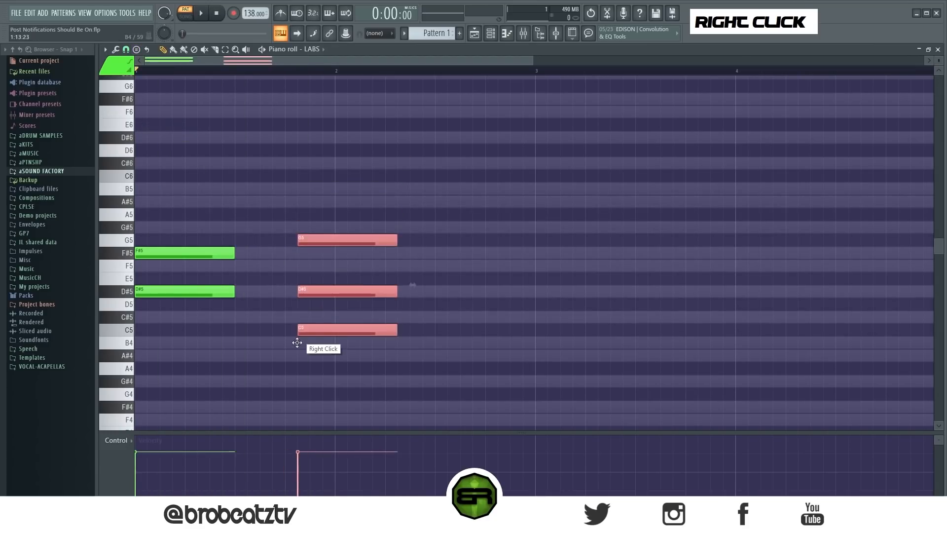
{"action": "left_click", "coordinate": [154, 203]}
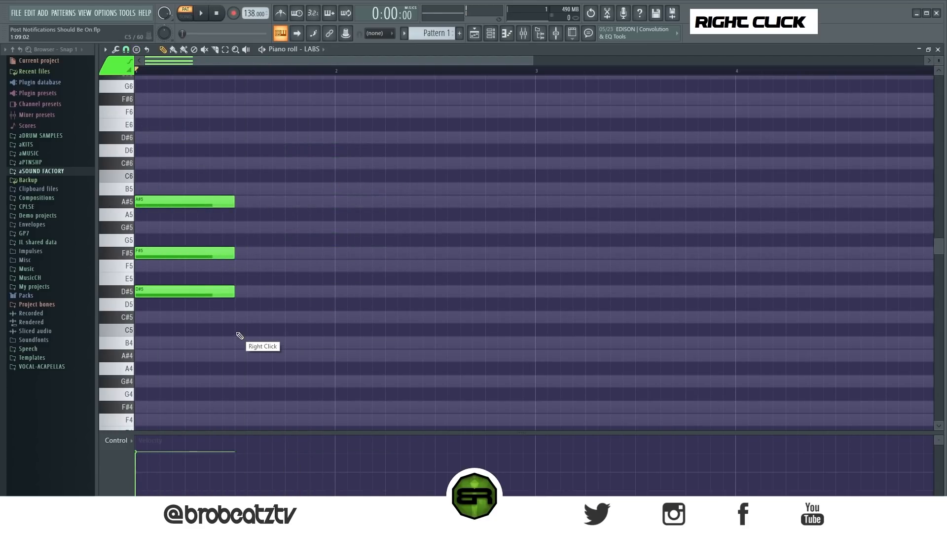
{"action": "key", "text": "space"}
{"action": "key", "text": "space"}
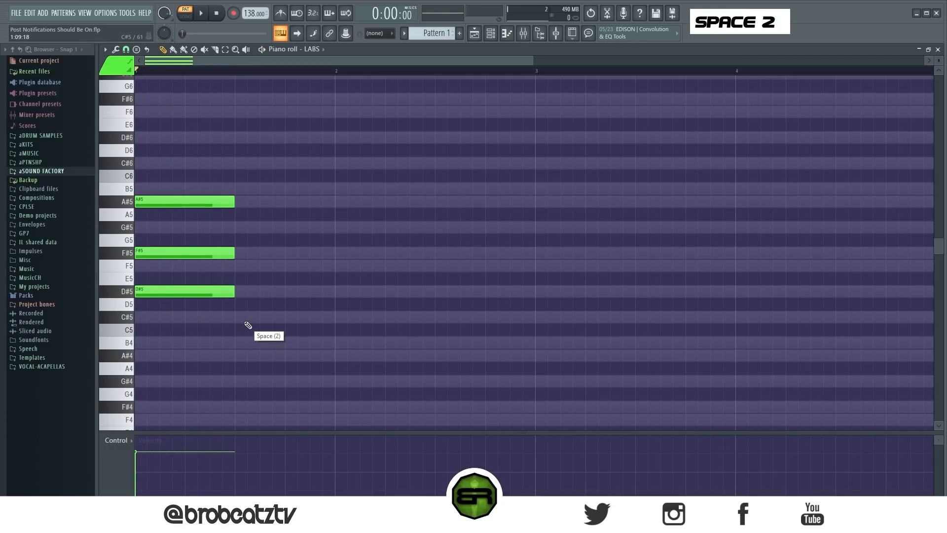
- Duplicate the D# minor chord from bar 1 to the start of bar 2
{"action": "left_click_drag", "start_coordinate": [254, 143], "coordinate": [351, 302]}
{"action": "scroll", "coordinate": [338, 70], "scroll_direction": "down", "scroll_amount": 1}
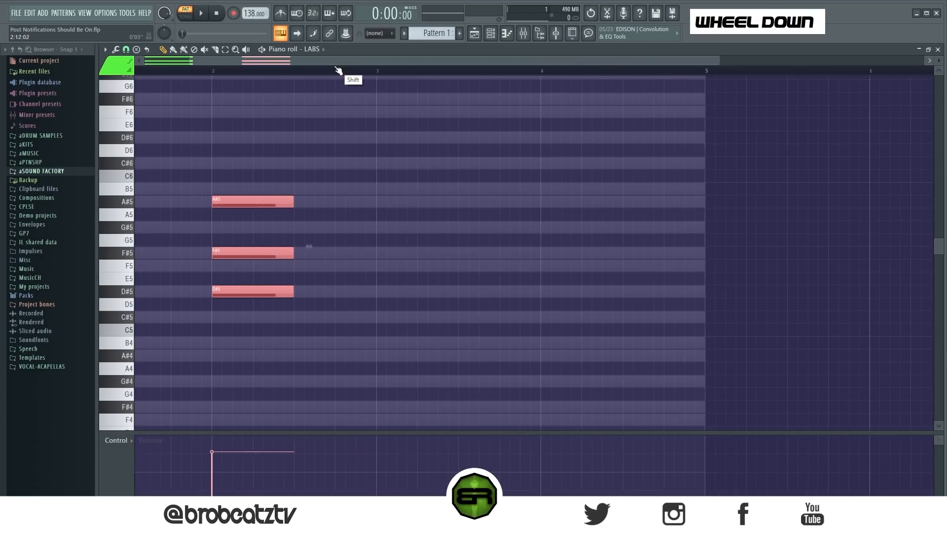
{"action": "scroll", "coordinate": [339, 70], "scroll_direction": "down", "scroll_amount": 1}
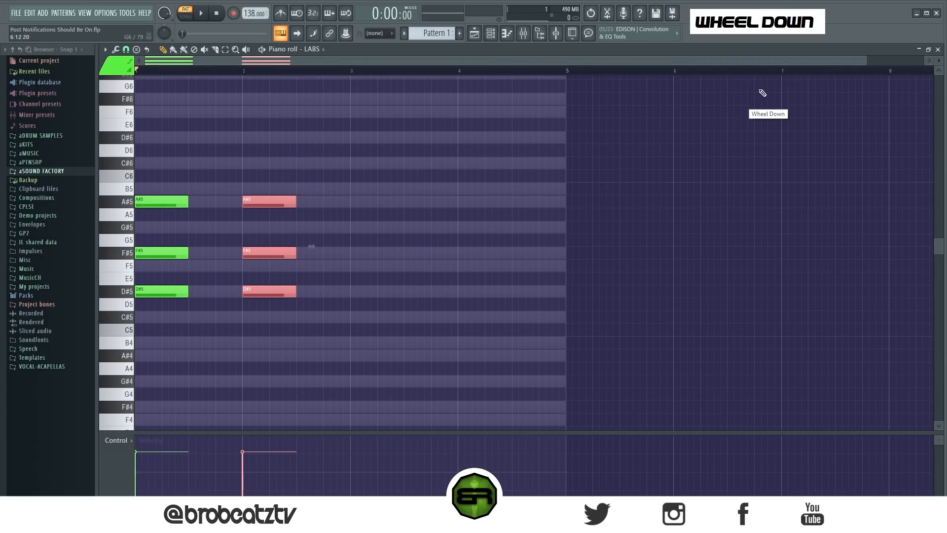
{"action": "scroll", "coordinate": [845, 74], "scroll_direction": "up", "scroll_amount": 2}
- Duplicate the chords in bars 1 and 2 into bars 3 and 4
{"action": "left_click_drag", "start_coordinate": [383, 158], "coordinate": [454, 281]}
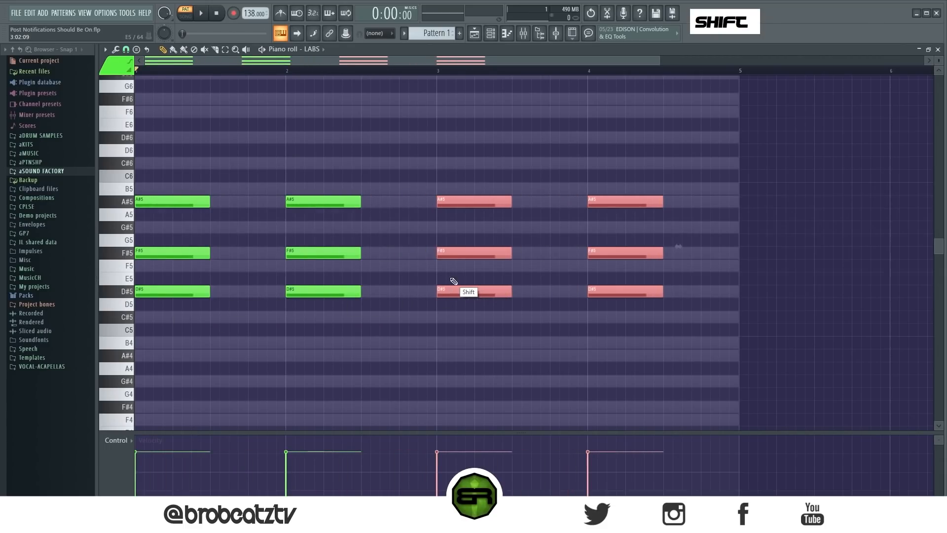
{"action": "right_click", "coordinate": [413, 342]}
{"action": "mouse_move", "coordinate": [324, 252]}
{"action": "left_mouse_down"}
{"action": "mouse_move", "coordinate": [330, 217]}
{"action": "mouse_move", "coordinate": [324, 254]}
{"action": "left_mouse_up"}
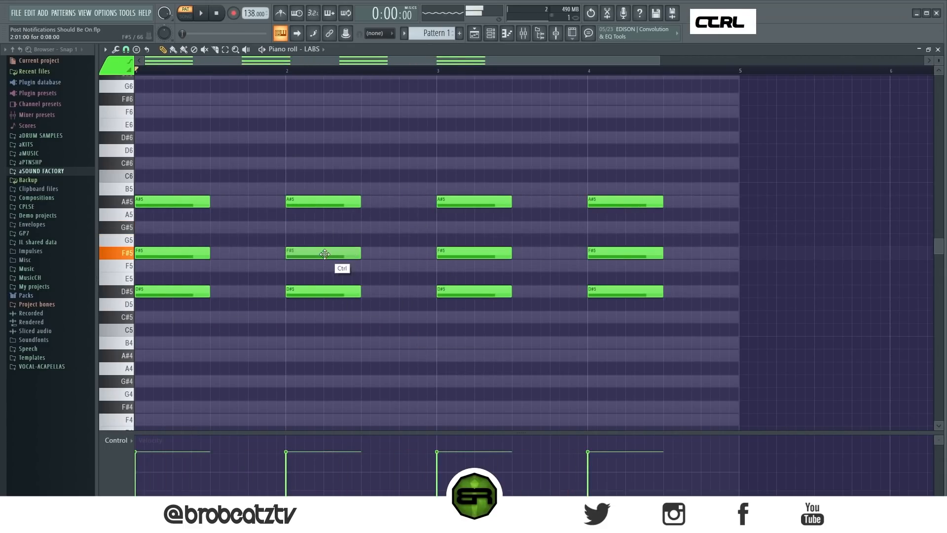
- Select each of the four chords in turn and remove the copies in bars 3 and 4
{"action": "left_click_drag", "start_coordinate": [185, 176], "coordinate": [200, 293]}
{"action": "left_click_drag", "start_coordinate": [311, 182], "coordinate": [332, 344]}
{"action": "left_click_drag", "start_coordinate": [475, 161], "coordinate": [466, 340]}
{"action": "left_click_drag", "start_coordinate": [622, 160], "coordinate": [629, 310]}
{"action": "right_click", "coordinate": [498, 331]}
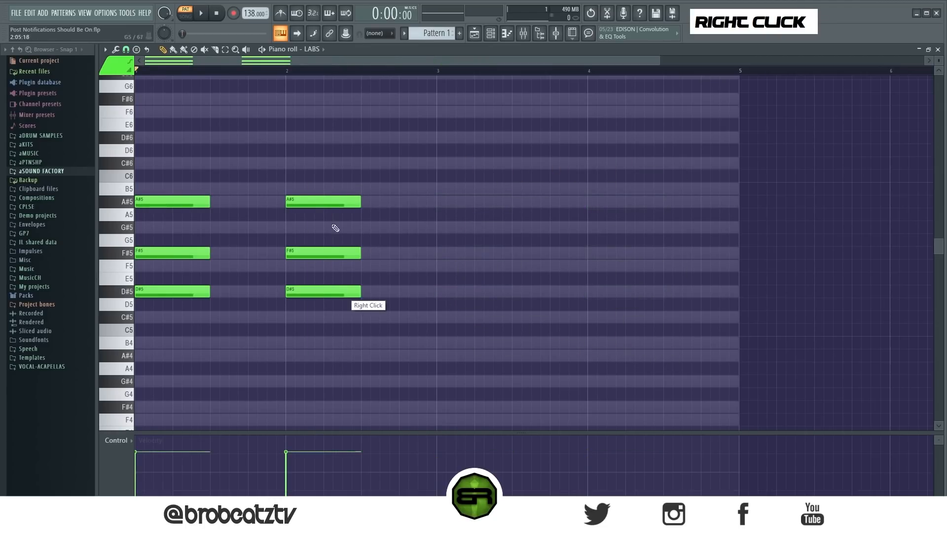
- Transpose all three notes of the bar 2 chord down five semitones to A#4, C#5 and F5
{"action": "left_click_drag", "start_coordinate": [323, 182], "coordinate": [306, 327]}
{"action": "left_click_drag", "start_coordinate": [311, 186], "coordinate": [344, 313]}
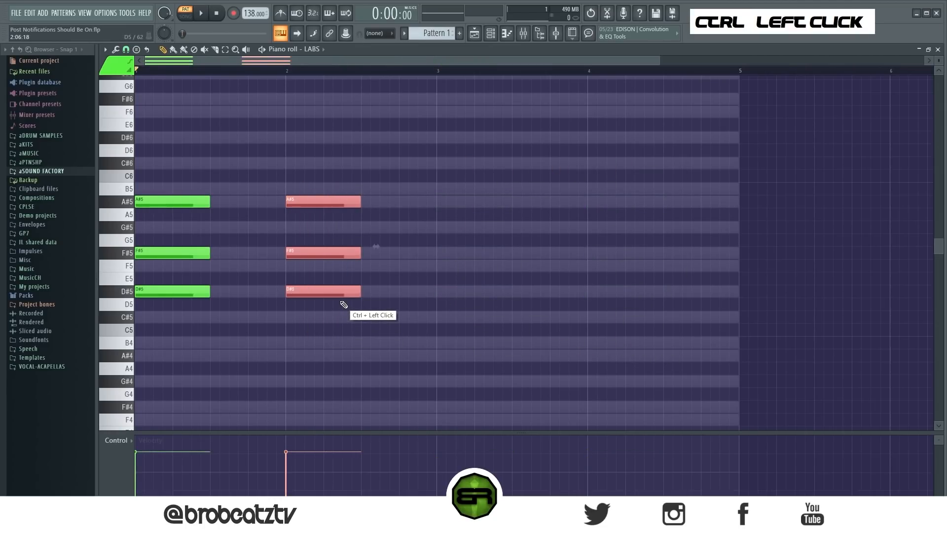
{"action": "key", "text": "shift"}
{"action": "key", "text": "shift+Down"}
{"action": "key", "text": "shift+Down"}
{"action": "key", "text": "shift+Down"}
{"action": "key", "text": "shift+Down"}
{"action": "key", "text": "shift+Down"}
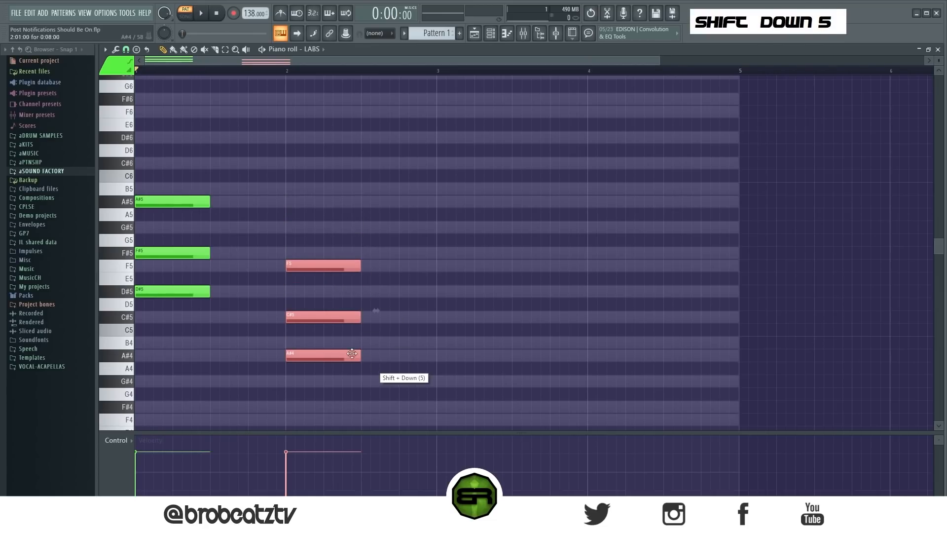
- Copy the bar 2 chord to bar 3, and to bar 4 one semitone higher with its middle note raised to D#5
{"action": "left_click_drag", "start_coordinate": [297, 316], "coordinate": [449, 312]}
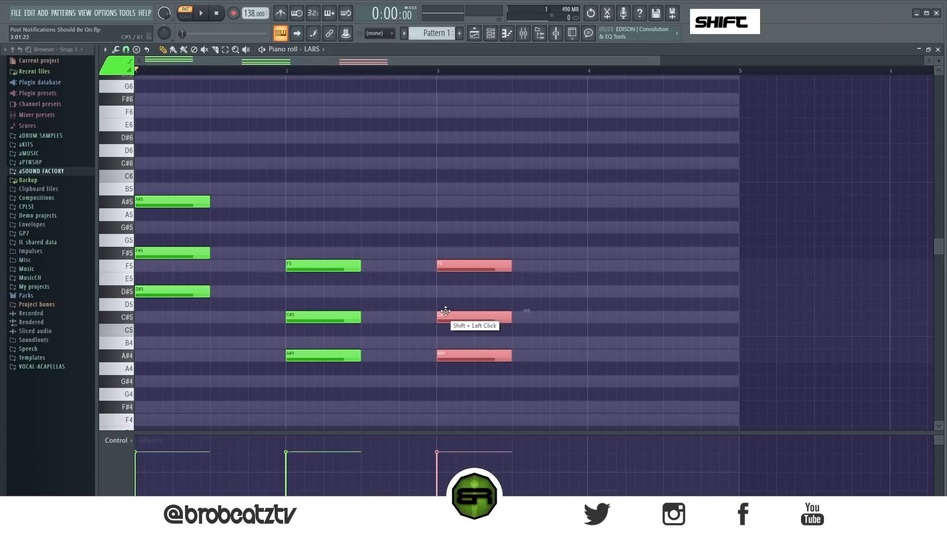
{"action": "right_click", "coordinate": [417, 325]}
{"action": "left_click_drag", "start_coordinate": [469, 247], "coordinate": [610, 340]}
{"action": "right_click", "coordinate": [611, 321]}
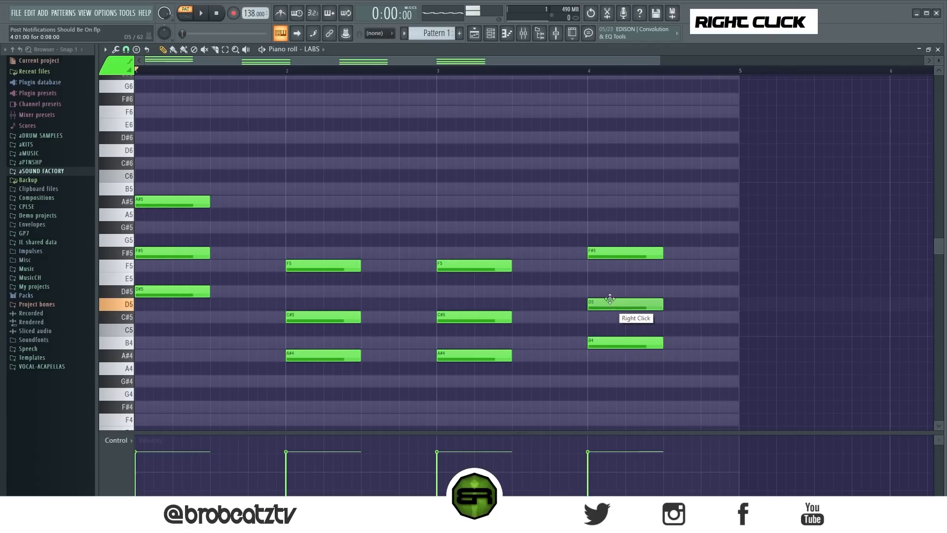
{"action": "left_click_drag", "start_coordinate": [610, 302], "coordinate": [611, 288]}
- Play the pattern and audition each of the four chords individually
{"action": "left_click_drag", "start_coordinate": [154, 144], "coordinate": [697, 397]}
{"action": "right_click", "coordinate": [693, 395]}
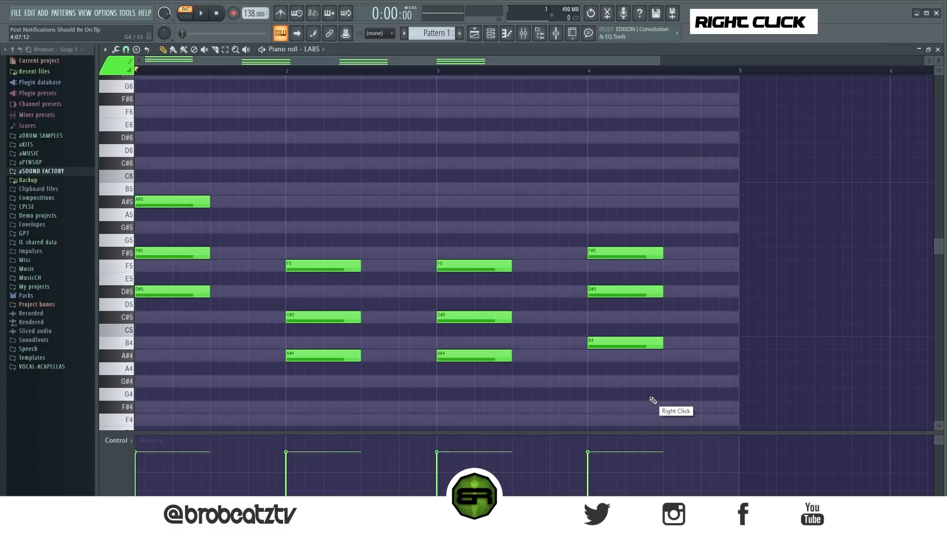
{"action": "key", "text": "ctrl"}
{"action": "key", "text": "space"}
{"action": "key", "text": "space"}
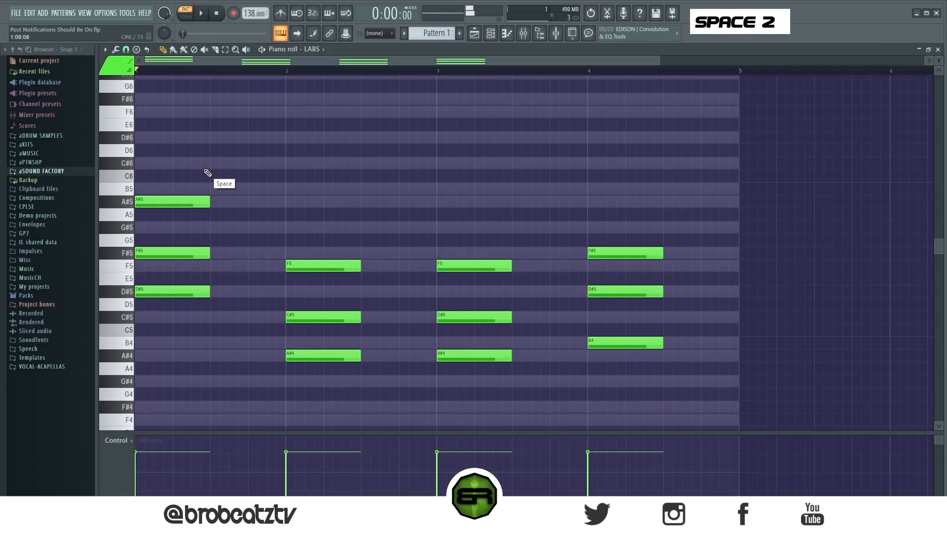
{"action": "right_click", "coordinate": [166, 236], "text": "alt"}
{"action": "right_click", "coordinate": [326, 269], "text": "alt"}
{"action": "right_click", "coordinate": [451, 281], "text": "alt"}
{"action": "right_click", "coordinate": [630, 280], "text": "alt"}
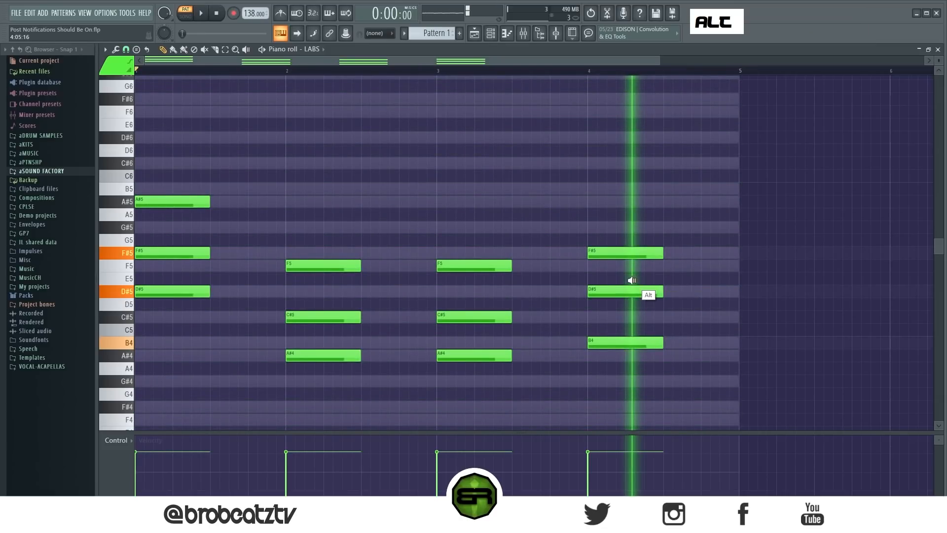
{"action": "right_click", "coordinate": [695, 225]}
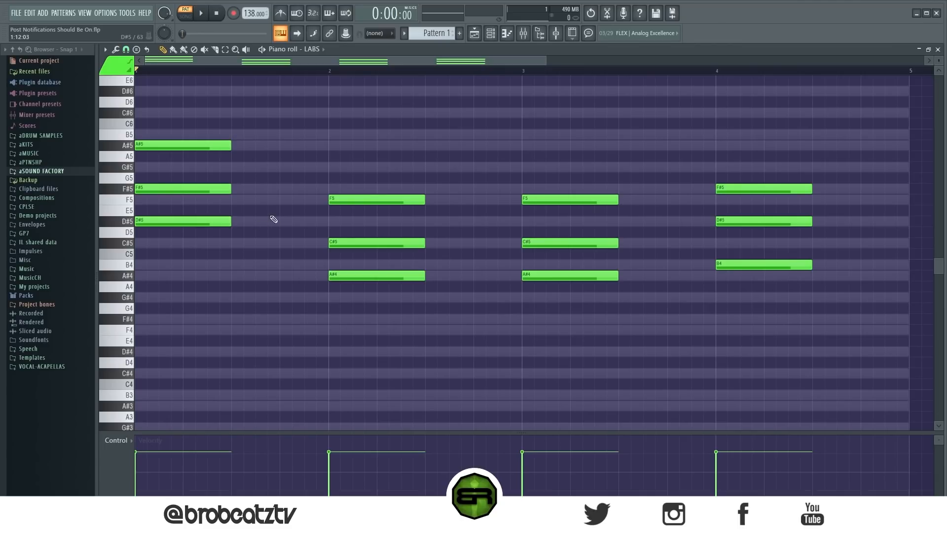
- Select the middle note of all four chords and raise them one octave
{"action": "left_click", "coordinate": [226, 189], "text": "ctrl"}
{"action": "left_click", "coordinate": [390, 243], "text": "ctrl+shift"}
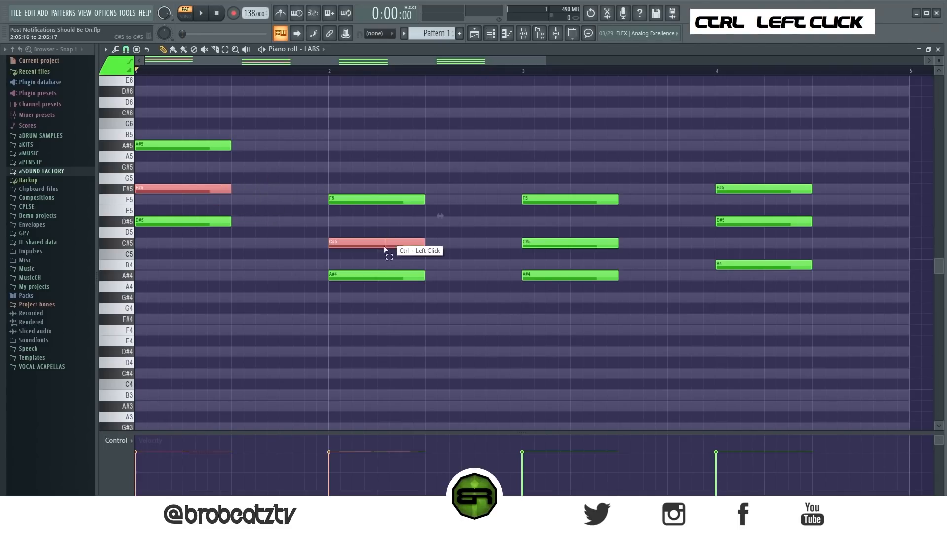
{"action": "left_click", "coordinate": [522, 242], "text": "ctrl+shift"}
{"action": "left_click", "coordinate": [768, 222], "text": "ctrl+shift"}
{"action": "key", "text": "ctrl+Up"}
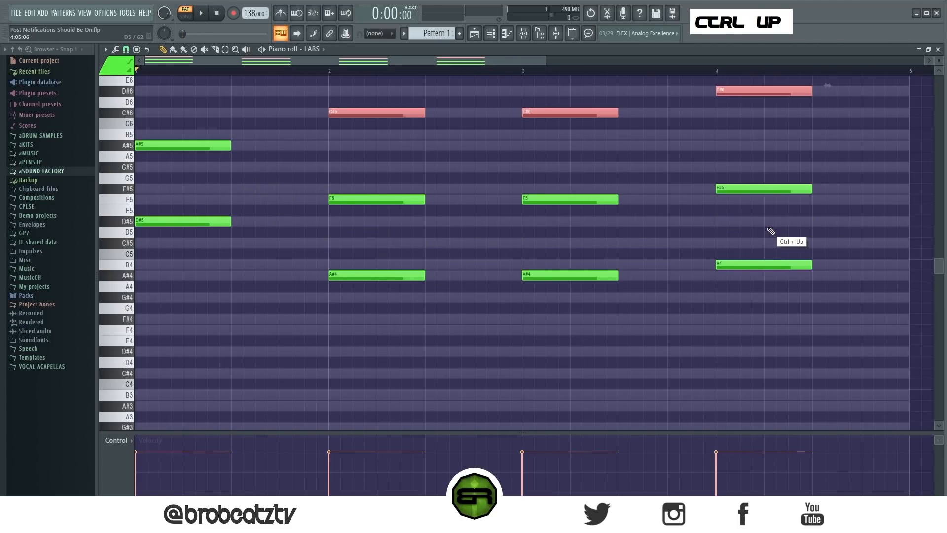
- Lower the selected middle notes by two octaves and play the progression
{"action": "key", "text": "ctrl+Down"}
{"action": "key", "text": "ctrl+Down"}
{"action": "key", "text": "space"}
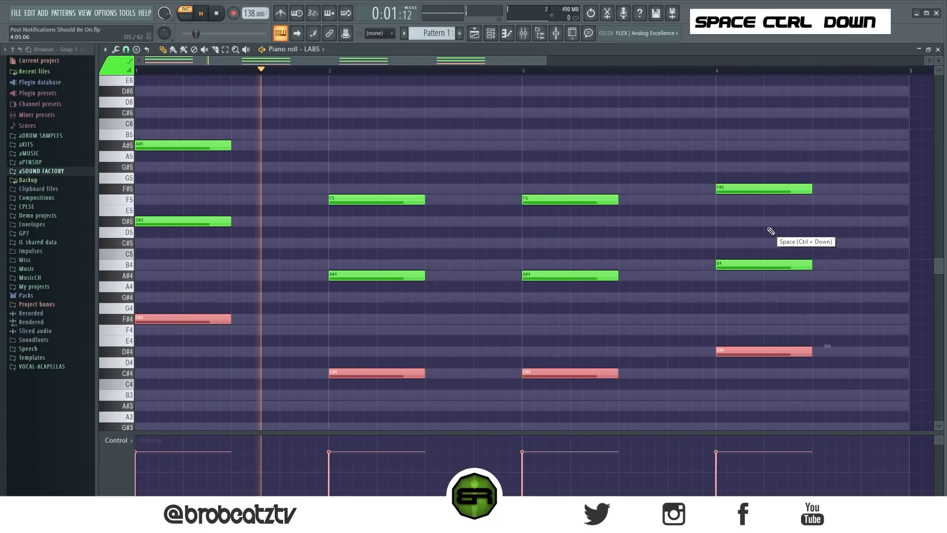
{"action": "key", "text": "space"}
- Raise the selected middle notes two octaves, play the progression, and bring them down one octave
{"action": "key", "text": "ctrl+Up"}
{"action": "key", "text": "ctrl+Up"}
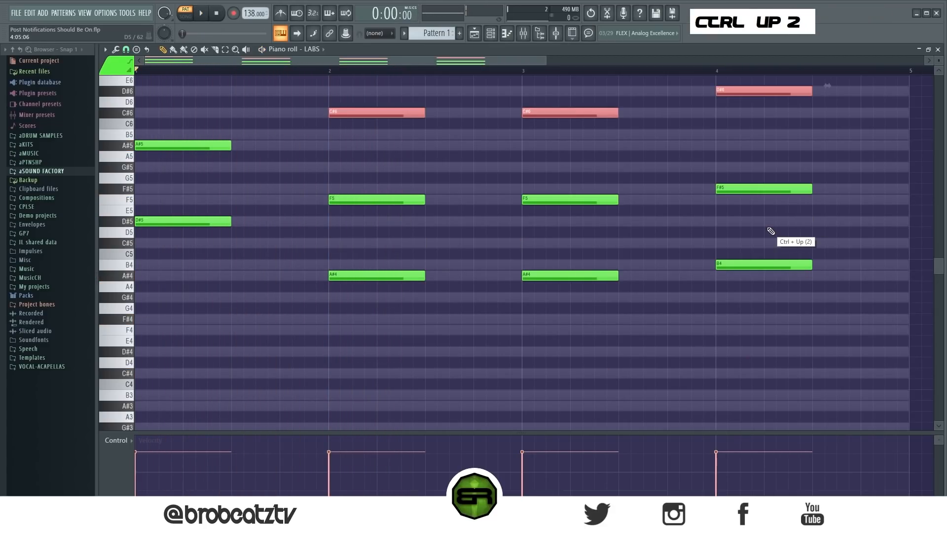
{"action": "key", "text": "ctrl+space"}
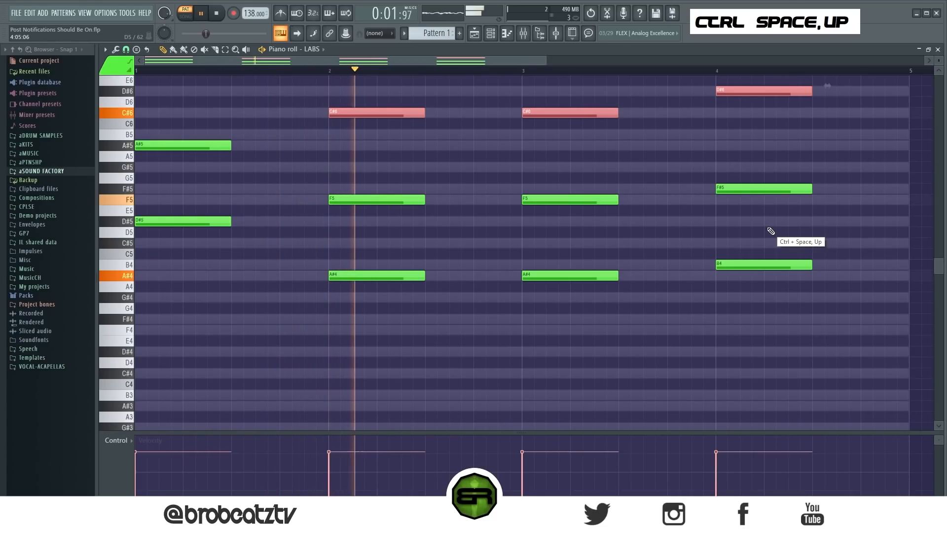
{"action": "key", "text": "space"}
{"action": "key", "text": "ctrl+Down"}
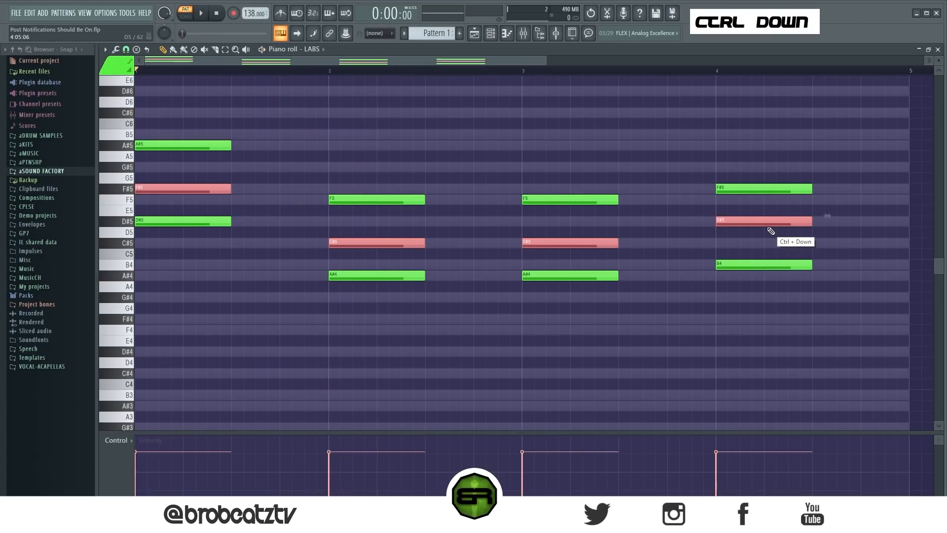
- Shift the selected middle notes down one octave and back up repeatedly to compare their placement
{"action": "key", "text": "ctrl+Down"}
{"action": "key", "text": "ctrl+Up"}
{"action": "key", "text": "ctrl+Down"}
{"action": "key", "text": "ctrl+Up"}
{"action": "key", "text": "ctrl+Down"}
{"action": "key", "text": "ctrl+Up"}
{"action": "key", "text": "ctrl+Down"}
{"action": "key", "text": "ctrl+Up"}
- Move the top F5 note of the bar 2 chord down one octave and back up, then clear the selection
{"action": "left_click", "coordinate": [381, 199], "text": "ctrl"}
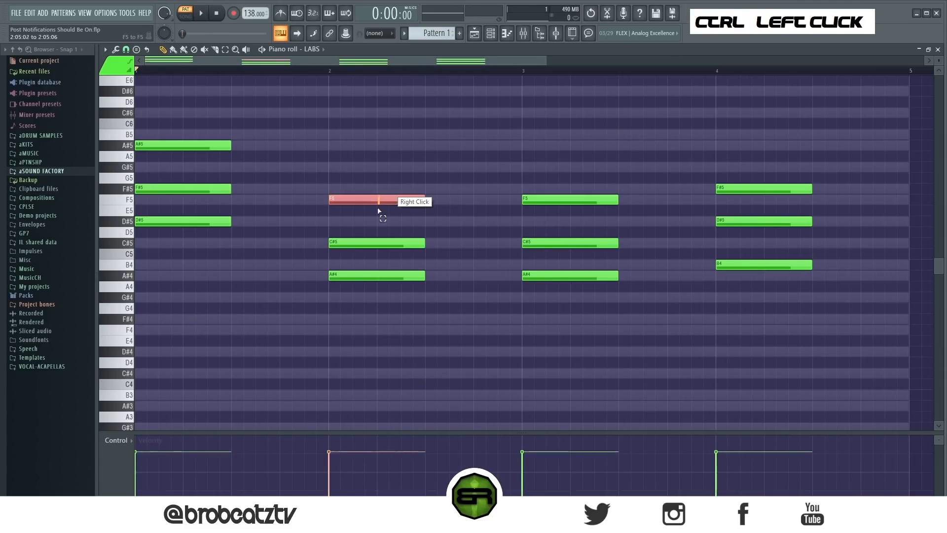
{"action": "key", "text": "ctrl+Down"}
{"action": "key", "text": "ctrl+Up"}
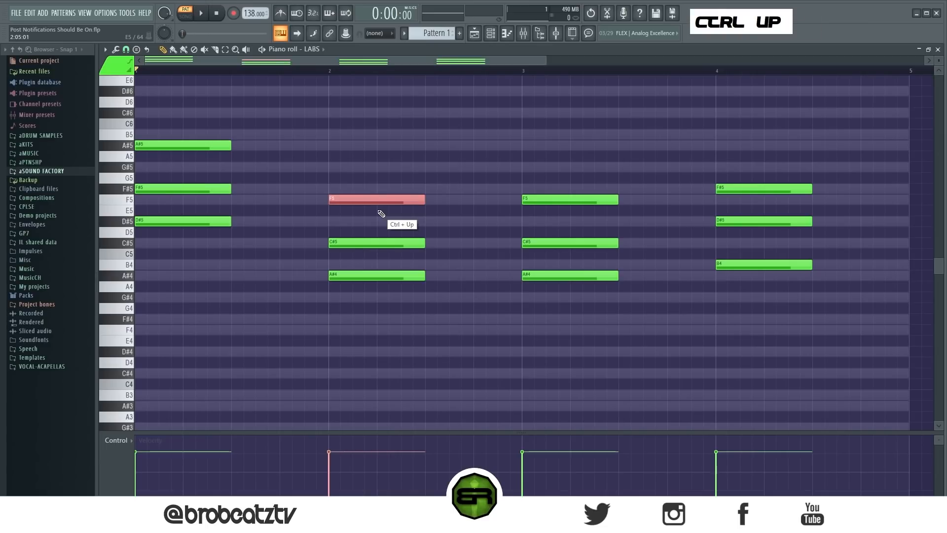
{"action": "right_click", "coordinate": [236, 202]}
{"action": "left_click", "coordinate": [218, 190], "text": "ctrl"}
{"action": "left_click", "coordinate": [364, 242], "text": "ctrl+shift"}
{"action": "right_click", "coordinate": [452, 233]}
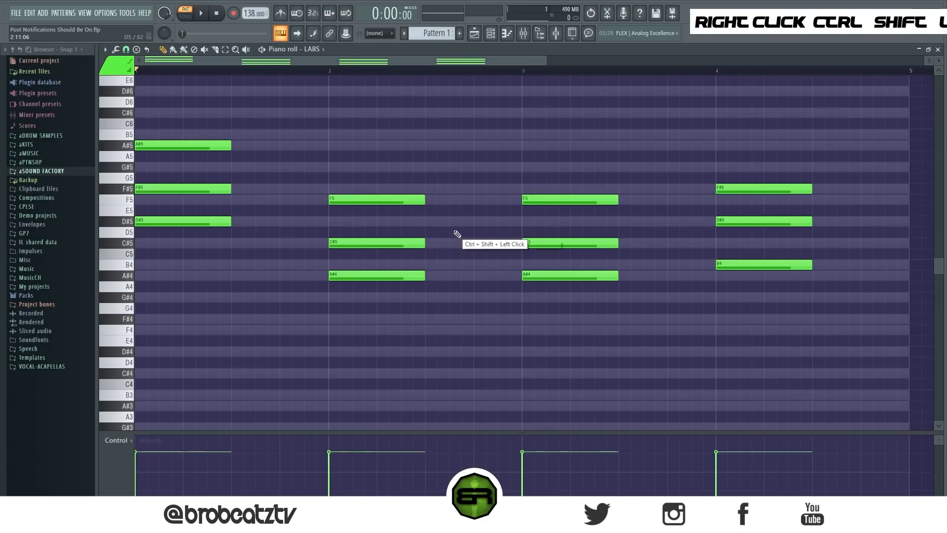
{"action": "left_click_drag", "start_coordinate": [572, 234], "coordinate": [573, 252]}
{"action": "right_click", "coordinate": [687, 252]}
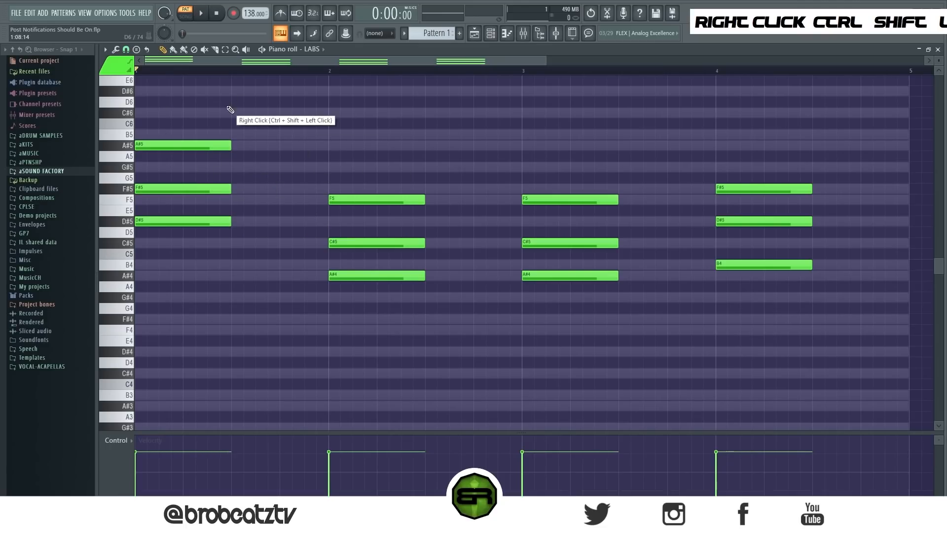
- Add a half-bar C#6 note above the first chord
{"action": "left_click_drag", "start_coordinate": [226, 142], "coordinate": [185, 158]}
{"action": "right_click", "coordinate": [291, 143]}
{"action": "scroll", "coordinate": [220, 150], "scroll_direction": "up", "scroll_amount": 1}
{"action": "left_click", "coordinate": [138, 147]}
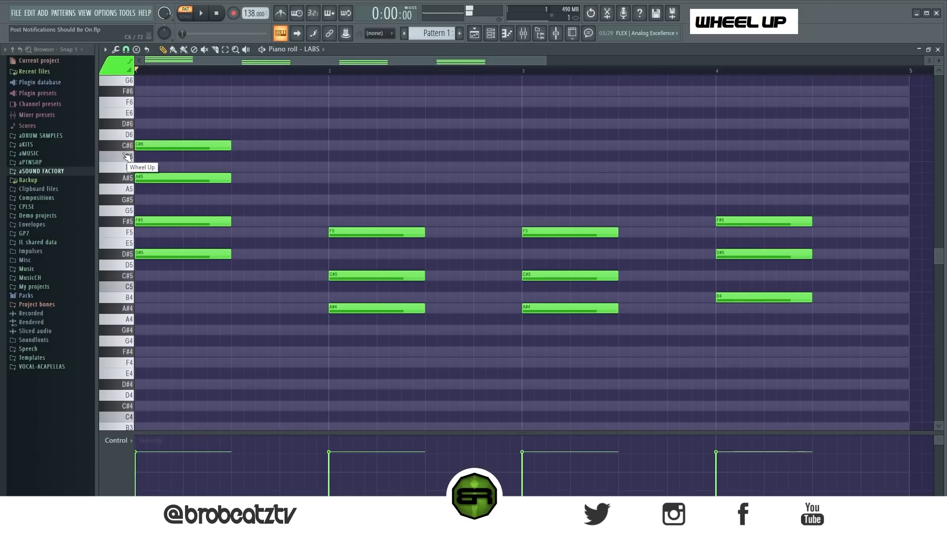
- Lower the first chord's C#6 and D#5 notes by one octave and play the result
{"action": "left_click_drag", "start_coordinate": [256, 138], "coordinate": [219, 148]}
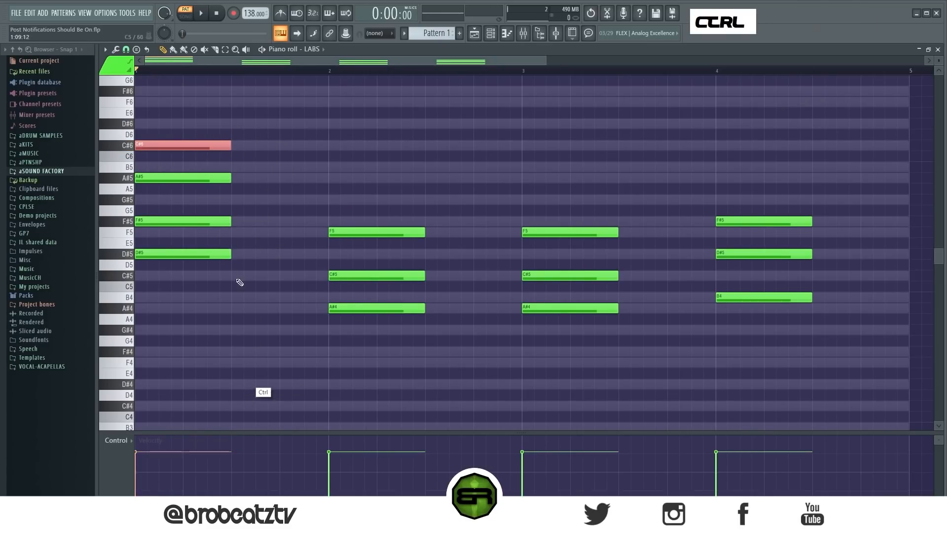
{"action": "left_click_drag", "start_coordinate": [239, 279], "coordinate": [222, 254]}
{"action": "key", "text": "ctrl+Down"}
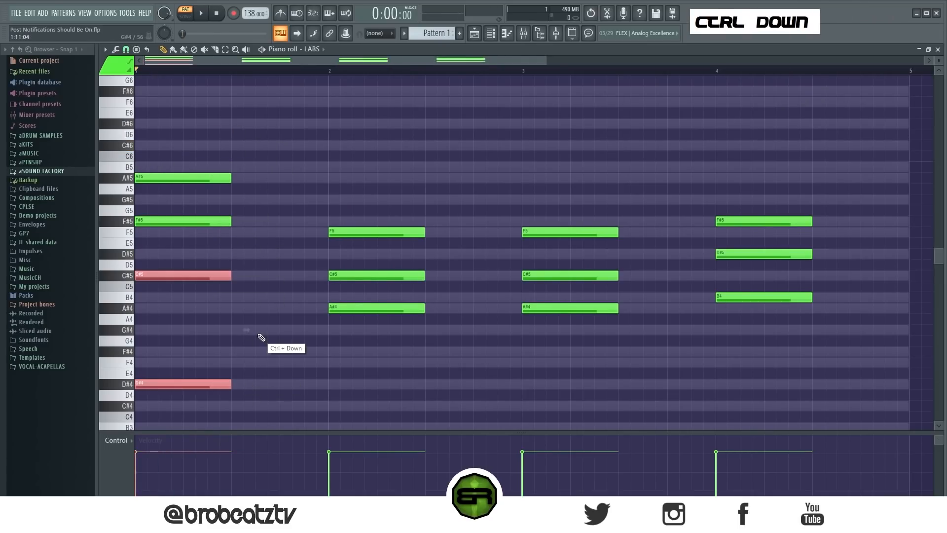
{"action": "key", "text": "space"}
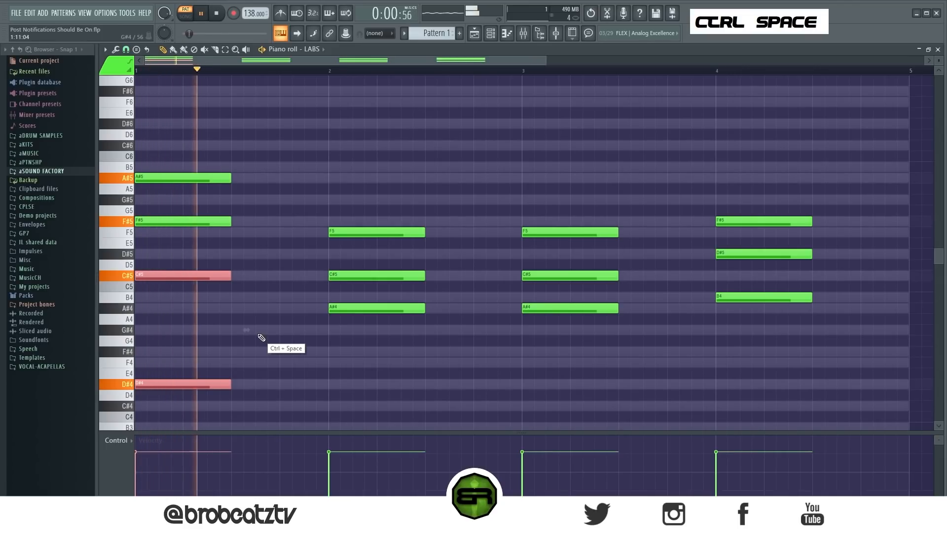
- Raise the first chord's selected C#5 and D#4 notes by one octave
{"action": "key", "text": "ctrl+Up"}
{"action": "key", "text": "ctrl+Up"}
{"action": "key", "text": "ctrl+Down"}
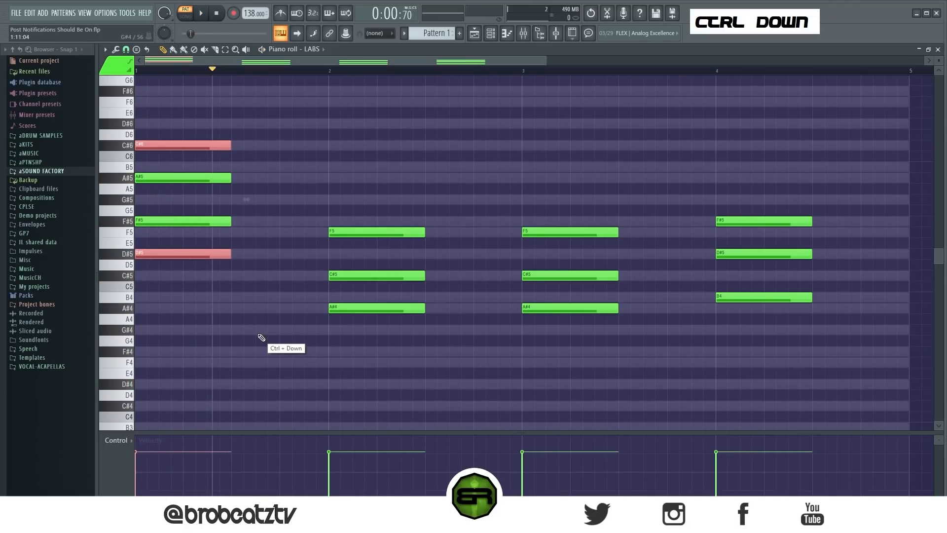
- Try the first chord's selected C# and D# notes in other octaves, play the D#6 version, and return them to C#6 and D#5
{"action": "key", "text": "ctrl+space"}
{"action": "key", "text": "ctrl+Down"}
{"action": "key", "text": "ctrl+Up"}
{"action": "key", "text": "ctrl+Up"}
{"action": "key", "text": "ctrl+space"}
{"action": "key", "text": "ctrl+space"}
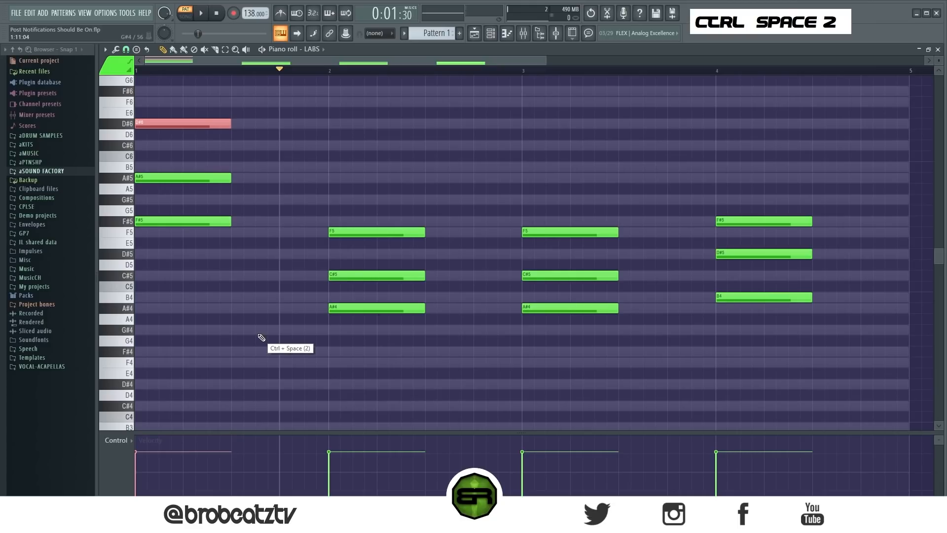
{"action": "key", "text": "space"}
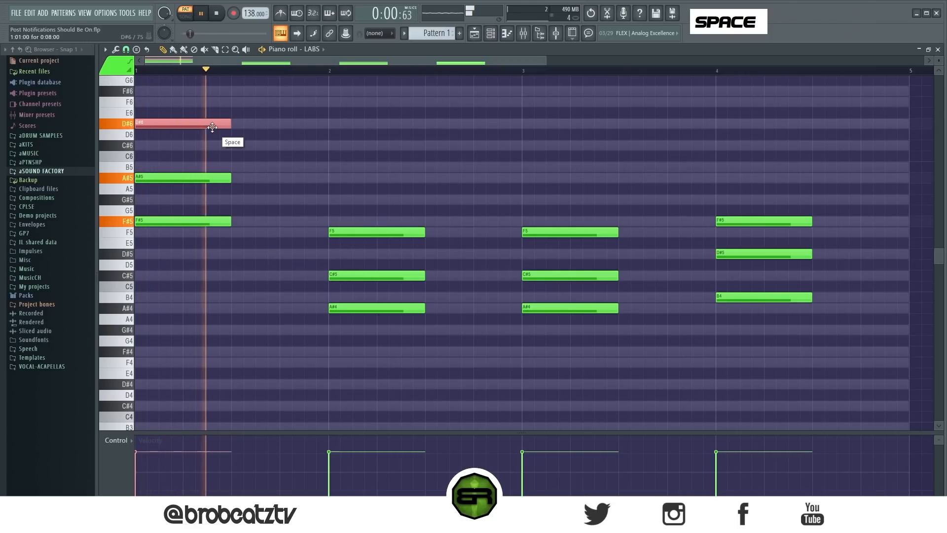
{"action": "key", "text": "space"}
{"action": "key", "text": "ctrl+Down"}
- Delete the first chord's C#6 note, lower its F#5 note by one octave, and clear the selection
{"action": "right_click", "coordinate": [214, 134]}
{"action": "right_click", "coordinate": [212, 144]}
{"action": "left_click", "coordinate": [201, 178], "text": "ctrl"}
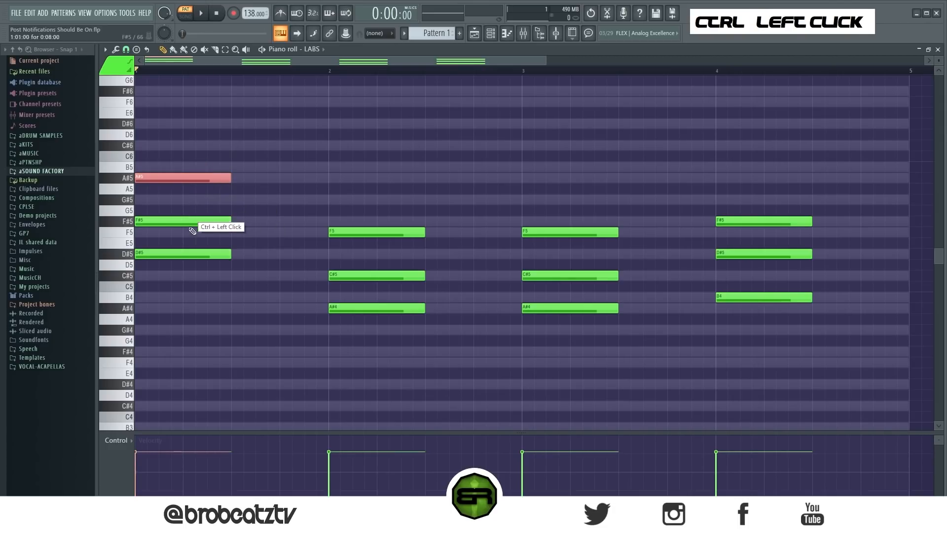
{"action": "right_click", "coordinate": [242, 246]}
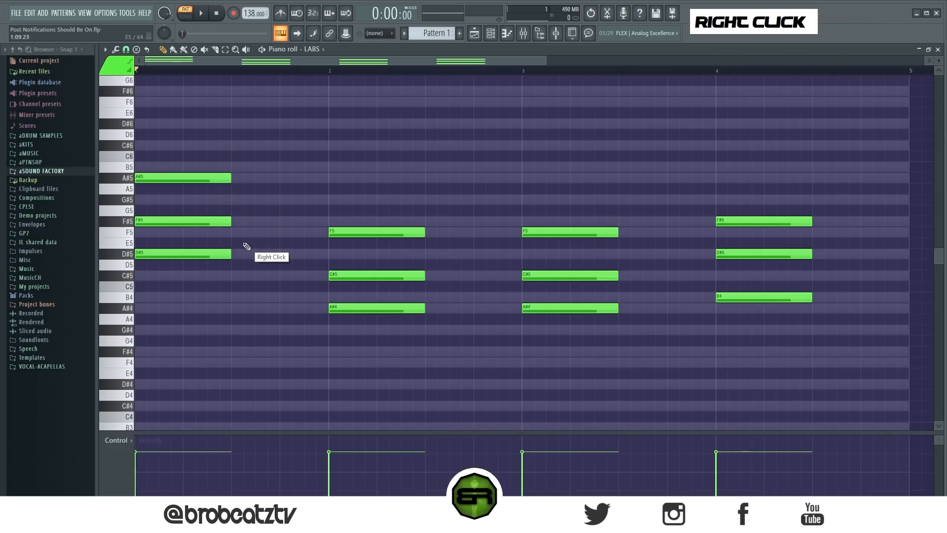
{"action": "left_click", "coordinate": [199, 224], "text": "ctrl"}
{"action": "key", "text": "ctrl+Down"}
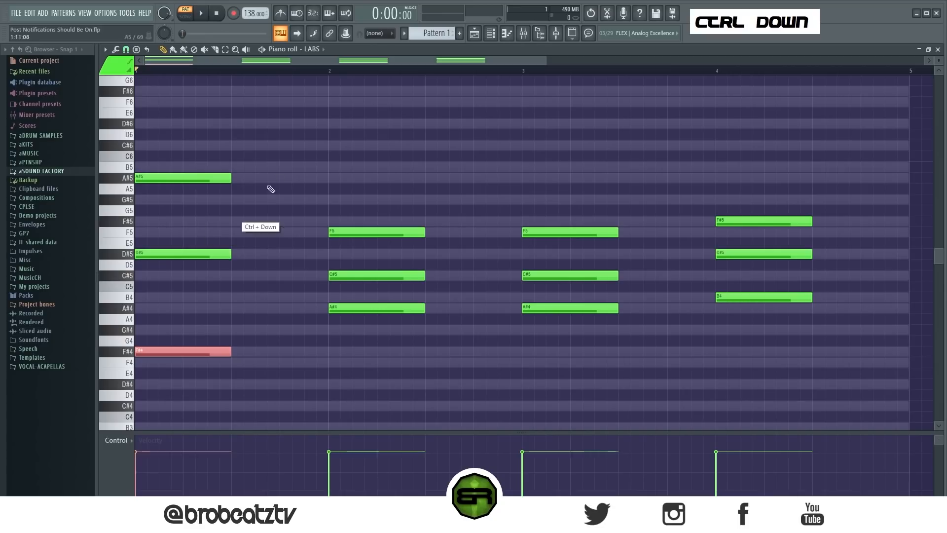
{"action": "right_click", "coordinate": [295, 176]}
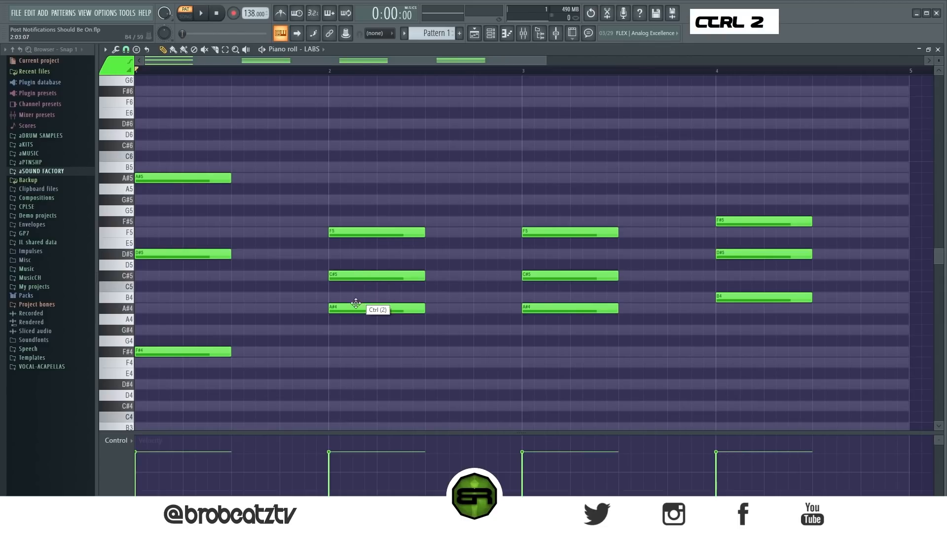
- Lower the C#5 note in bar 2 and the F5 and A#4 notes in bar 3 by one octave
{"action": "left_click", "coordinate": [362, 276], "text": "ctrl"}
{"action": "key", "text": "ctrl+Down"}
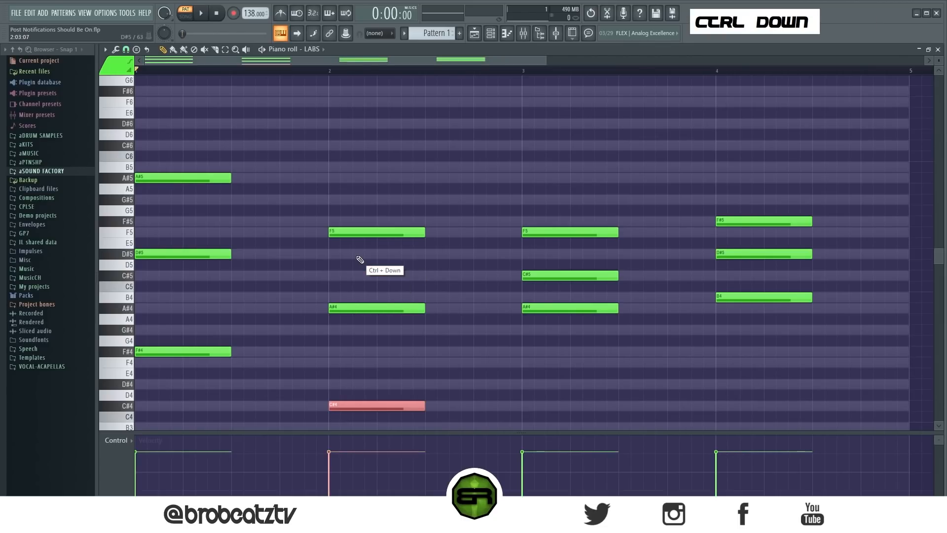
{"action": "scroll", "coordinate": [435, 254], "scroll_direction": "down", "scroll_amount": 1}
{"action": "left_click", "coordinate": [528, 244], "text": "ctrl"}
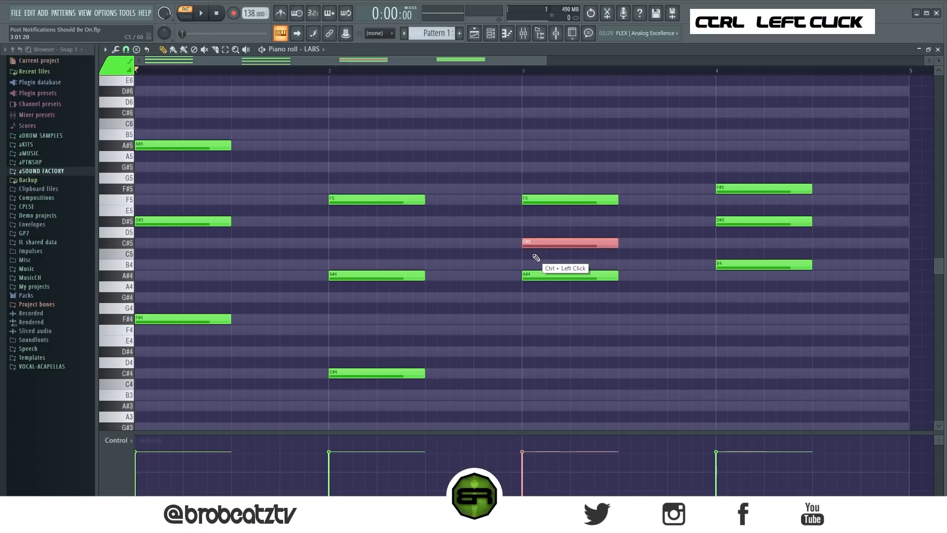
{"action": "right_click", "coordinate": [542, 266]}
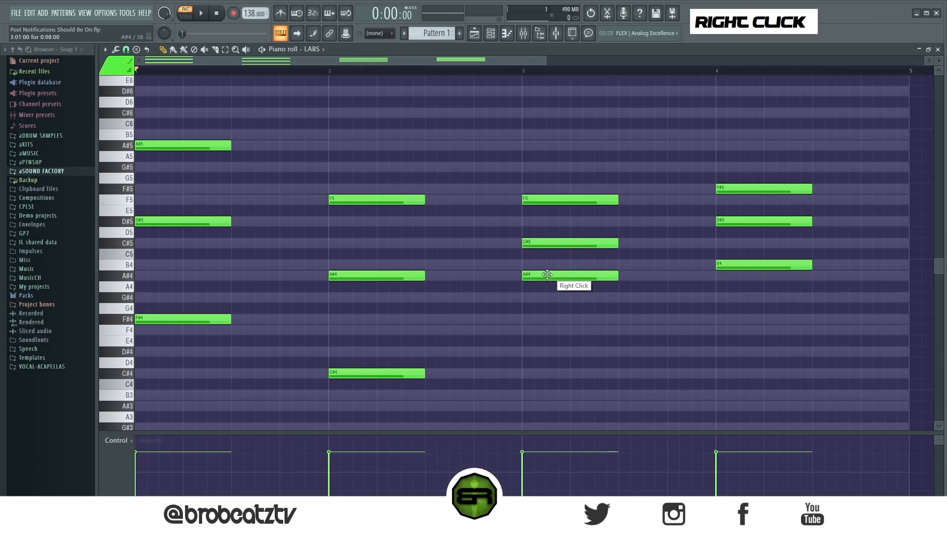
{"action": "left_click", "coordinate": [545, 197], "text": "ctrl"}
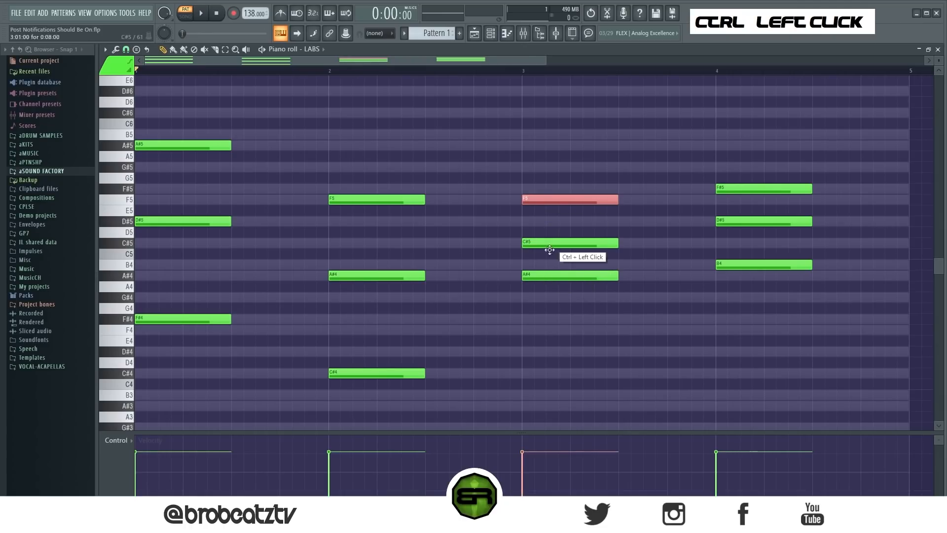
{"action": "left_click", "coordinate": [552, 278], "text": "ctrl+shift"}
{"action": "key", "text": "ctrl+Down"}
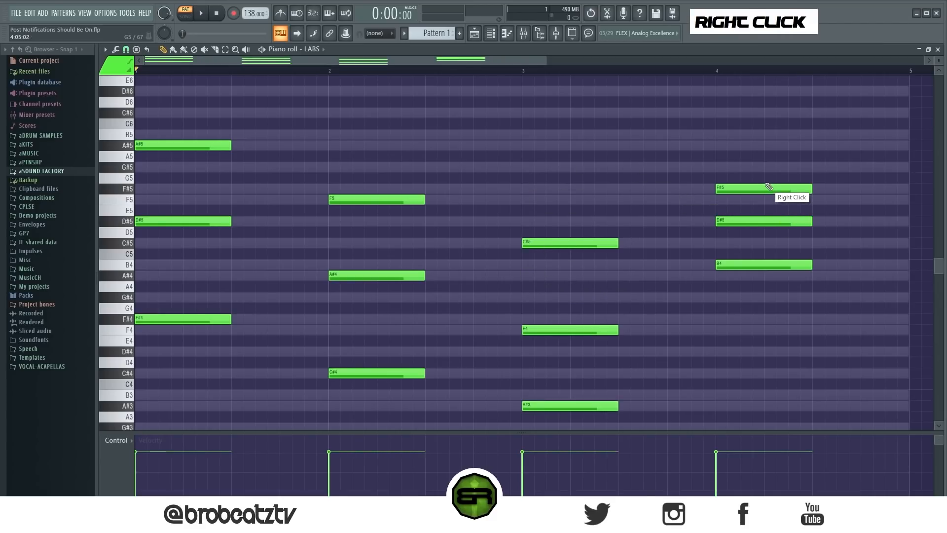
- Lower the F#5 and B4 notes of the bar 4 chord by one octave and clear the selection
{"action": "key", "text": "ctrl"}
{"action": "left_click", "coordinate": [736, 189], "text": "ctrl"}
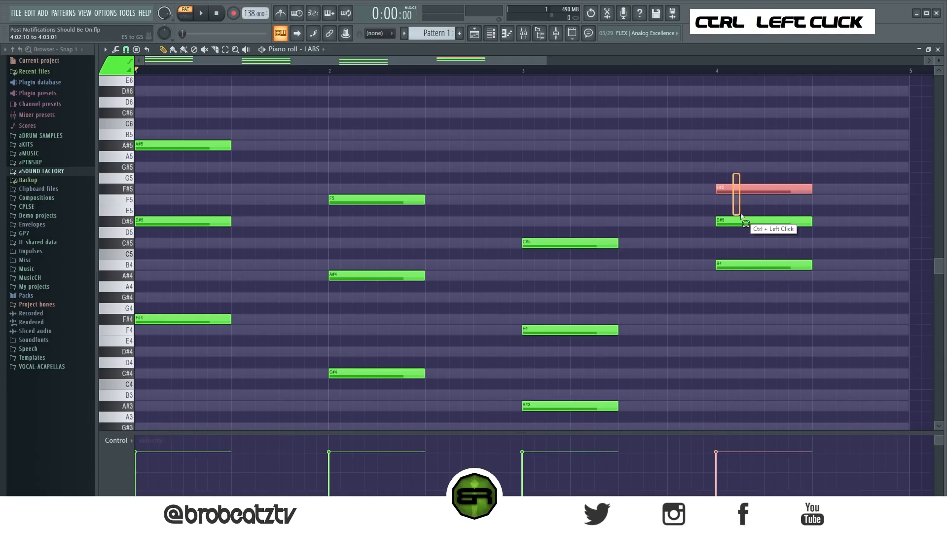
{"action": "key", "text": "shift"}
{"action": "left_click", "coordinate": [746, 264], "text": "ctrl+shift"}
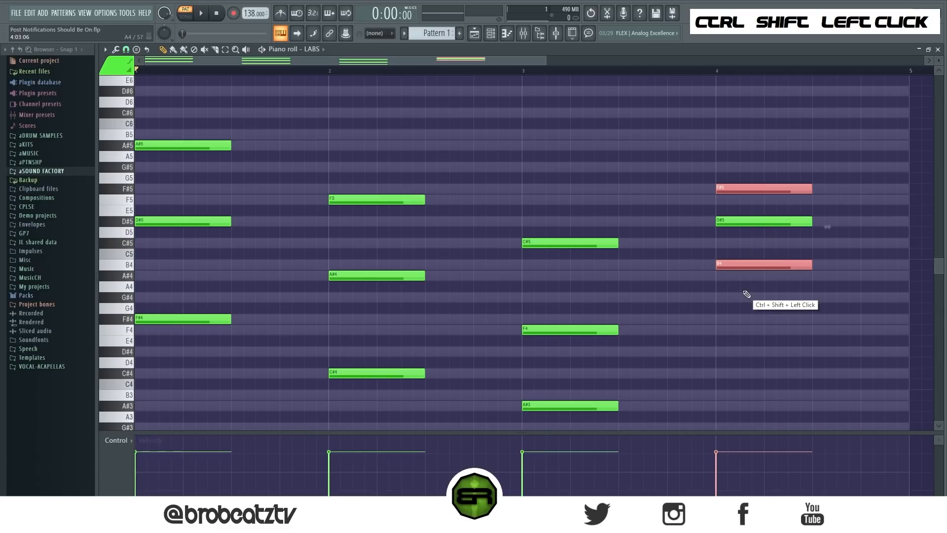
{"action": "key", "text": "ctrl+Down"}
{"action": "right_click", "coordinate": [562, 167]}
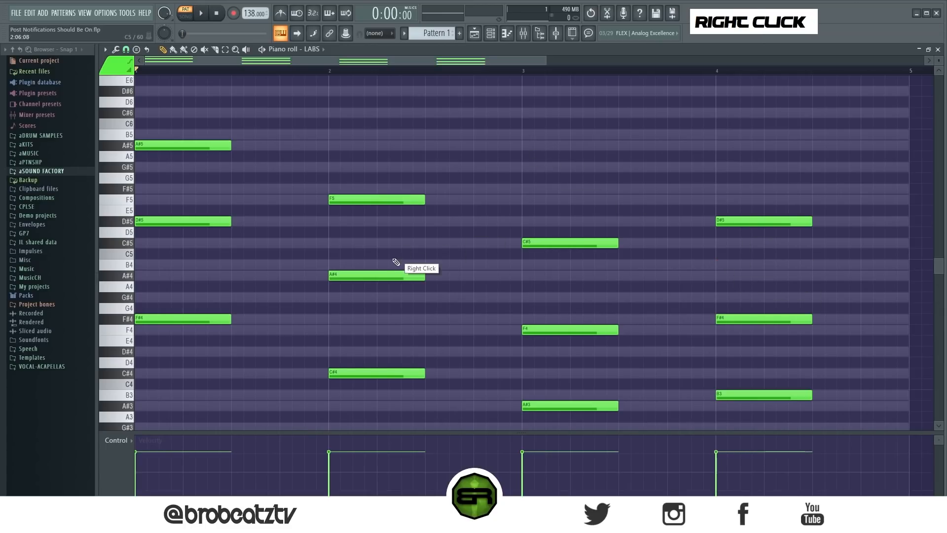
- Play the four-bar progression to hear the new chord voicings
{"action": "key", "text": "space"}
{"action": "scroll", "coordinate": [539, 178], "scroll_direction": "down", "scroll_amount": 1}
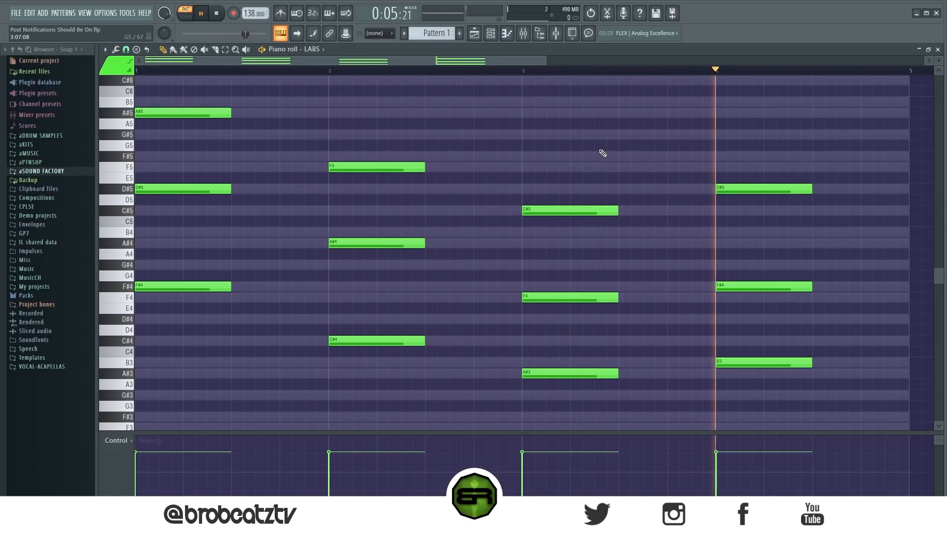
{"action": "key", "text": "space"}
- Shorten all chord notes to half a beat, set the piano roll snap to 1/2 beat, and clear the selection
{"action": "key", "text": "ctrl+a"}
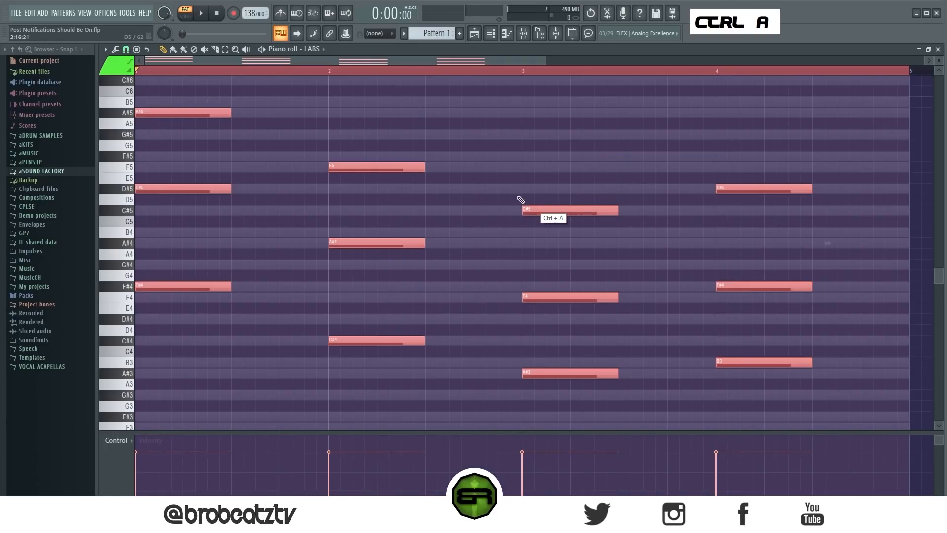
{"action": "left_click_drag", "start_coordinate": [423, 169], "coordinate": [355, 178]}
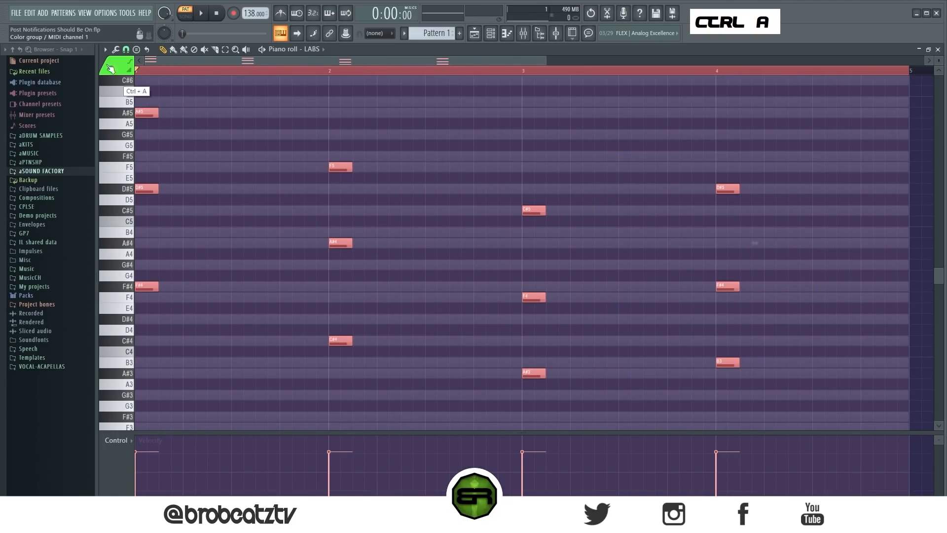
{"action": "left_click", "coordinate": [126, 50]}
{"action": "left_click", "coordinate": [140, 172]}
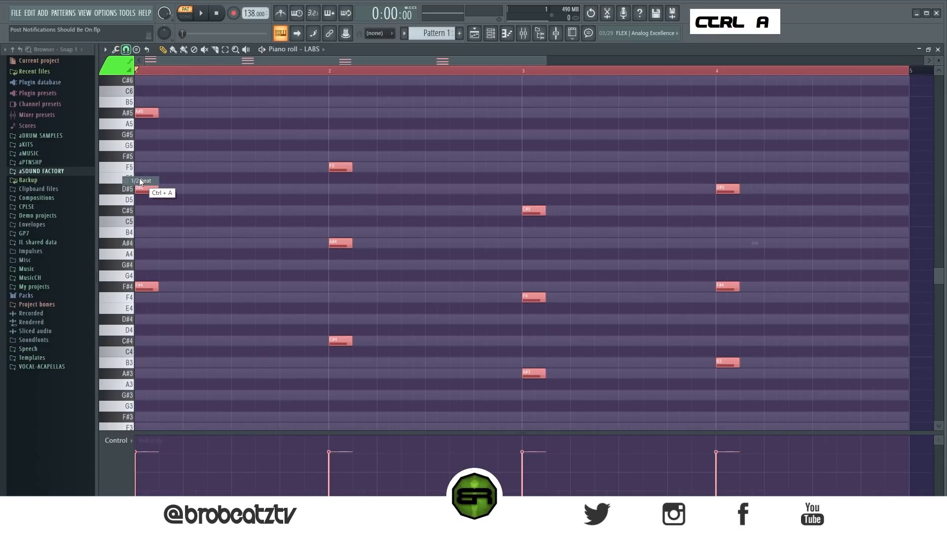
{"action": "left_click", "coordinate": [129, 51]}
{"action": "right_click", "coordinate": [256, 195]}
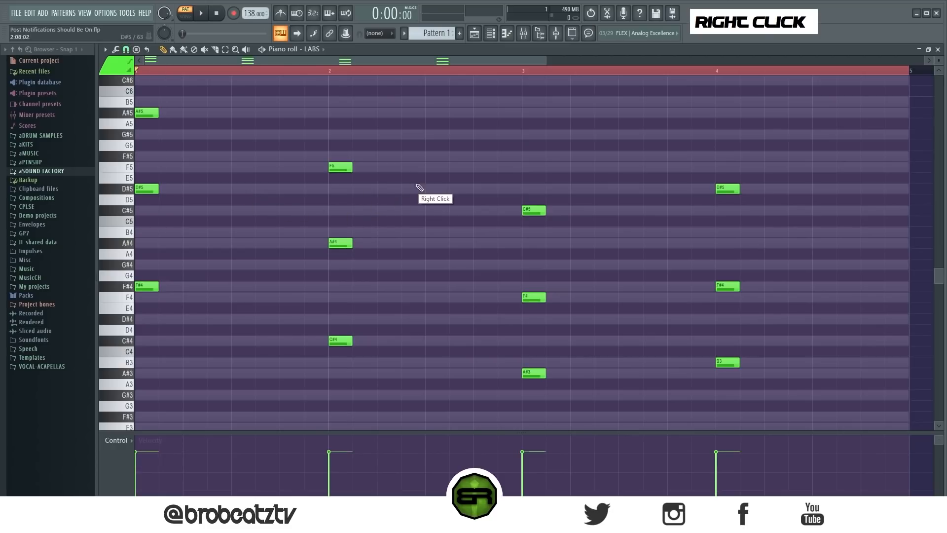
{"action": "scroll", "coordinate": [434, 187], "scroll_direction": "up", "scroll_amount": 1}
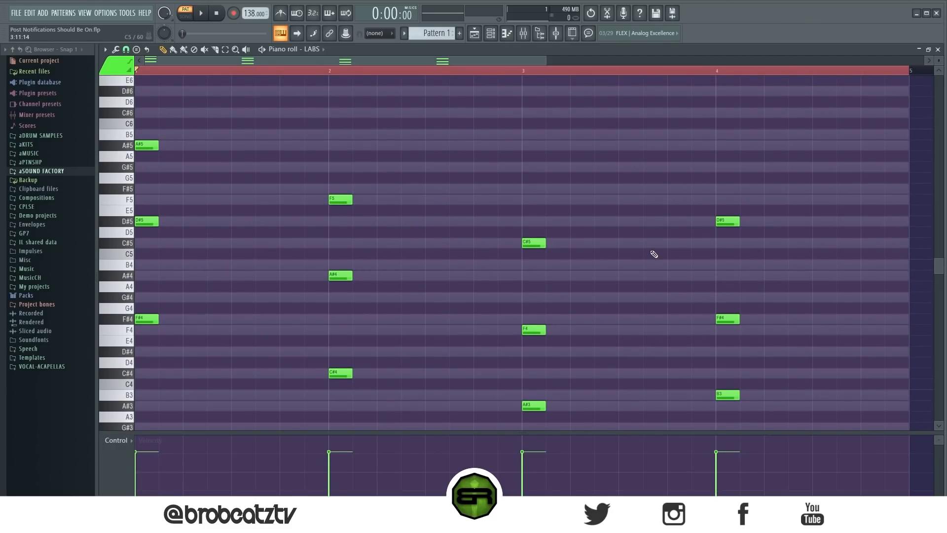
{"action": "right_click", "coordinate": [634, 192]}
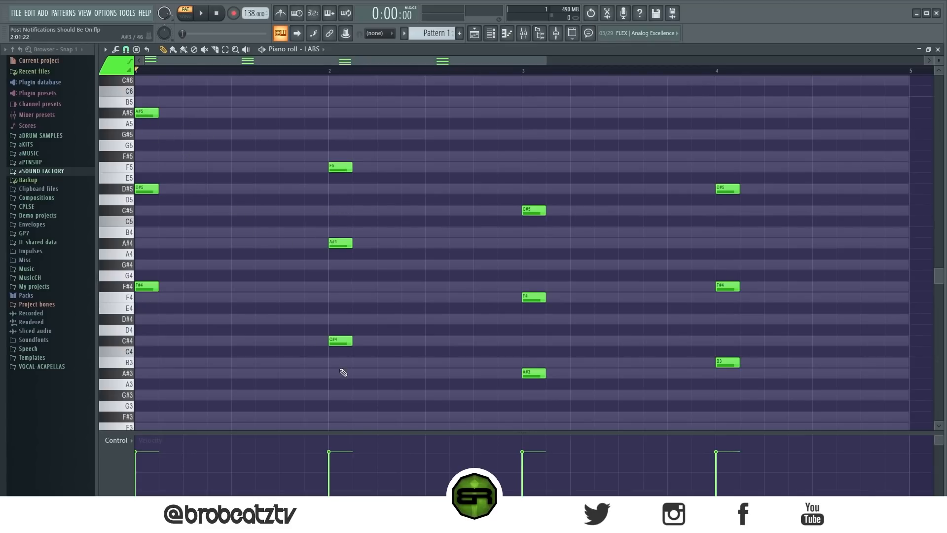
- Using colour group 10, add half-beat A#5, D#5 and F#4 notes on beats 2, 3 and 4 of bar 1
{"action": "left_click", "coordinate": [122, 68]}
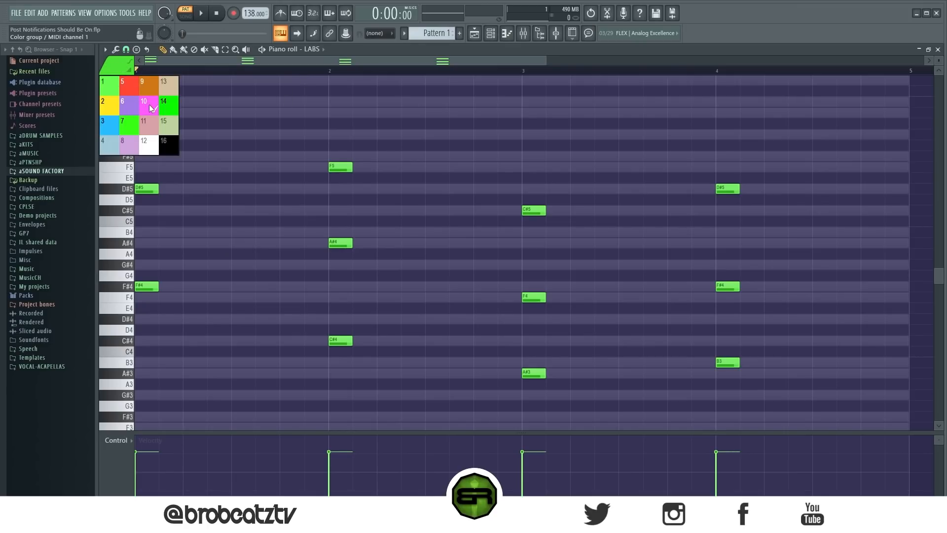
{"action": "left_click", "coordinate": [149, 105]}
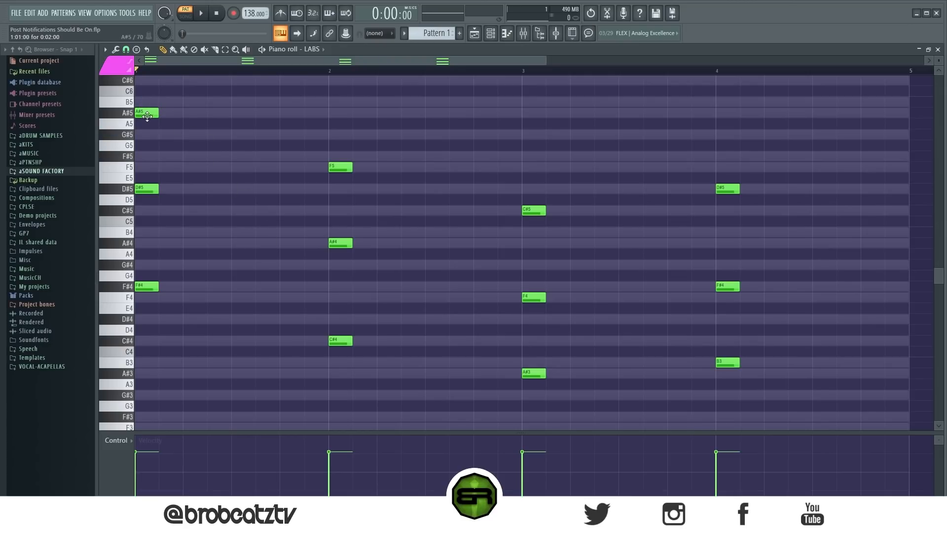
{"action": "left_click", "coordinate": [185, 114]}
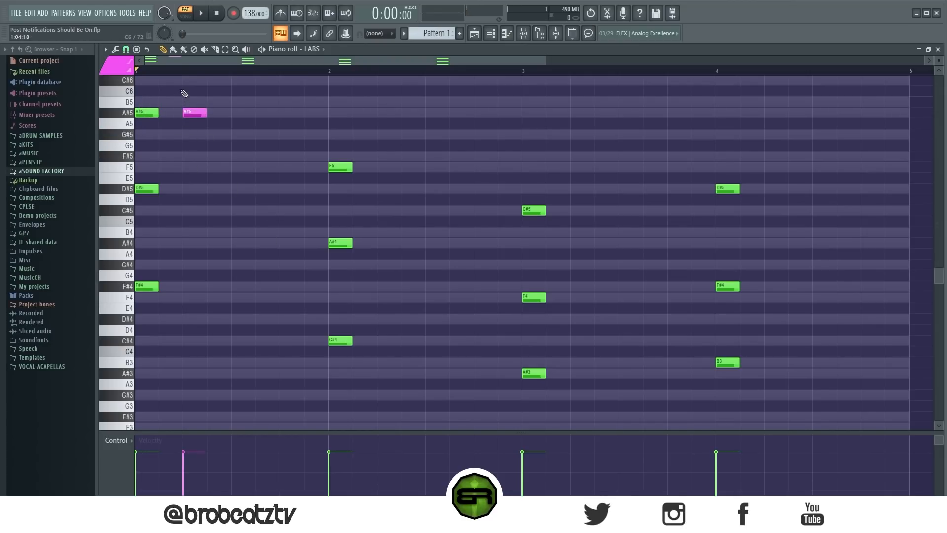
{"action": "key", "text": "ctrl"}
{"action": "left_click", "coordinate": [126, 49]}
{"action": "left_click", "coordinate": [146, 191]}
{"action": "left_click", "coordinate": [232, 193]}
{"action": "left_click", "coordinate": [280, 286]}
- Add half-beat F5, A#4 and C#4 notes on beats 2, 3 and 4 of bar 2 in colour group 10
{"action": "left_click", "coordinate": [378, 167]}
{"action": "left_click", "coordinate": [427, 243]}
{"action": "left_click", "coordinate": [475, 341]}
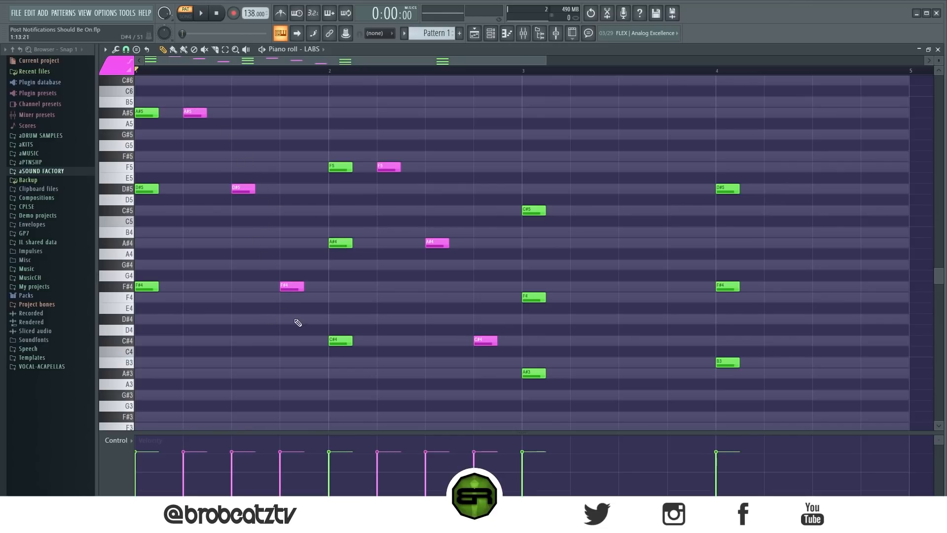
{"action": "left_click_drag", "start_coordinate": [159, 96], "coordinate": [305, 298]}
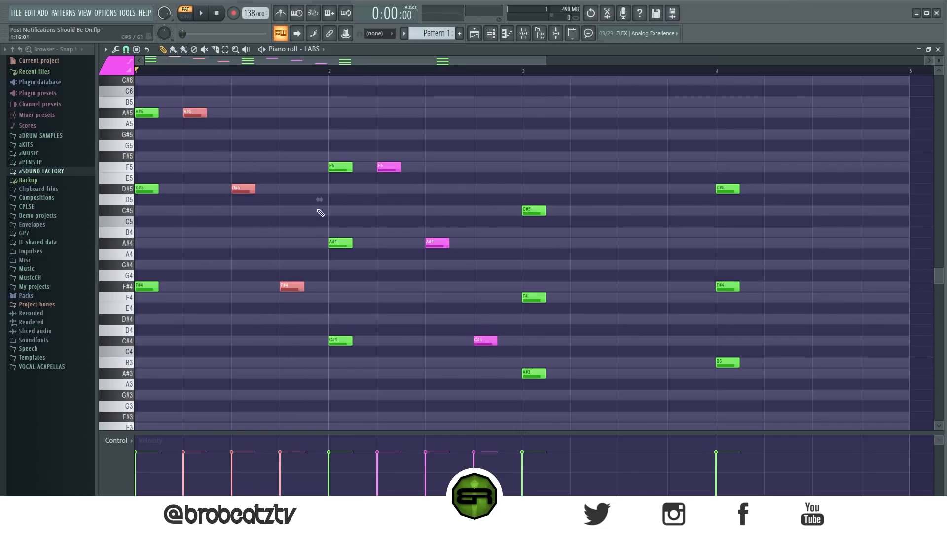
- Add C#5, F4 and A#3 on beats 2 to 4 of bar 3 and D#5, F#4 and B3 in bar 4, and play the pattern
{"action": "left_click", "coordinate": [572, 211]}
{"action": "left_click", "coordinate": [623, 297]}
{"action": "left_click", "coordinate": [670, 373]}
{"action": "left_click", "coordinate": [816, 286]}
{"action": "left_click", "coordinate": [863, 363]}
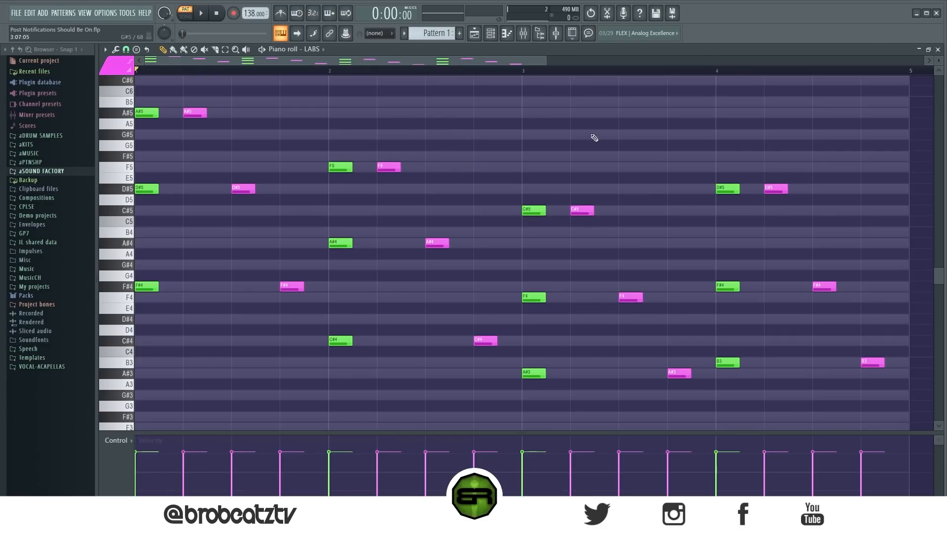
{"action": "key", "text": "space"}
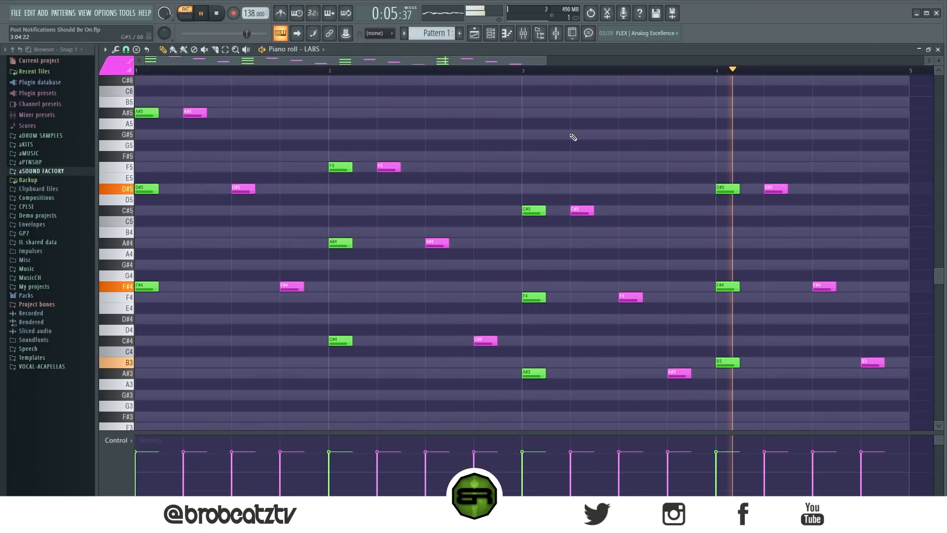
{"action": "key", "text": "space"}
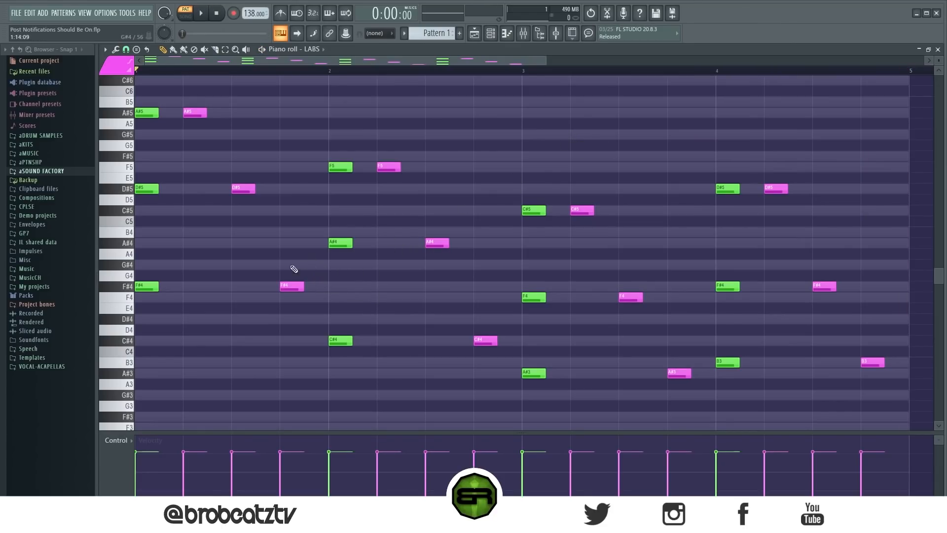
- Check the 1/2 beat snap setting and select yellow colour group 2 for new notes
{"action": "left_click_drag", "start_coordinate": [297, 272], "coordinate": [458, 166]}
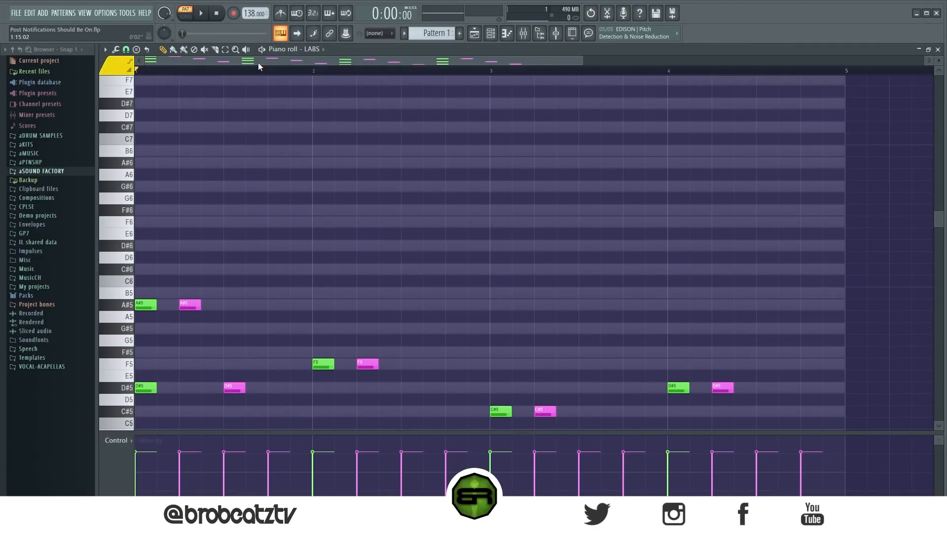
{"action": "left_click", "coordinate": [126, 50]}
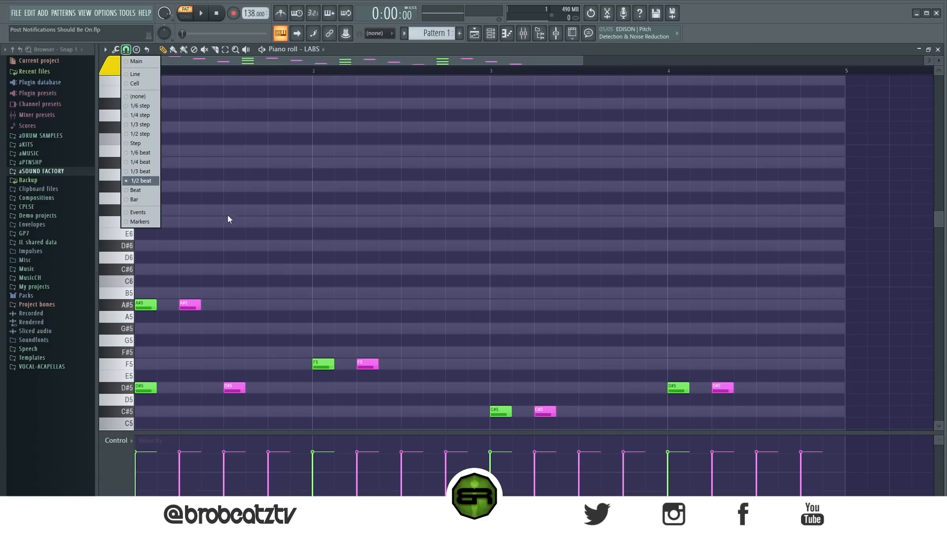
{"action": "right_click", "coordinate": [249, 196]}
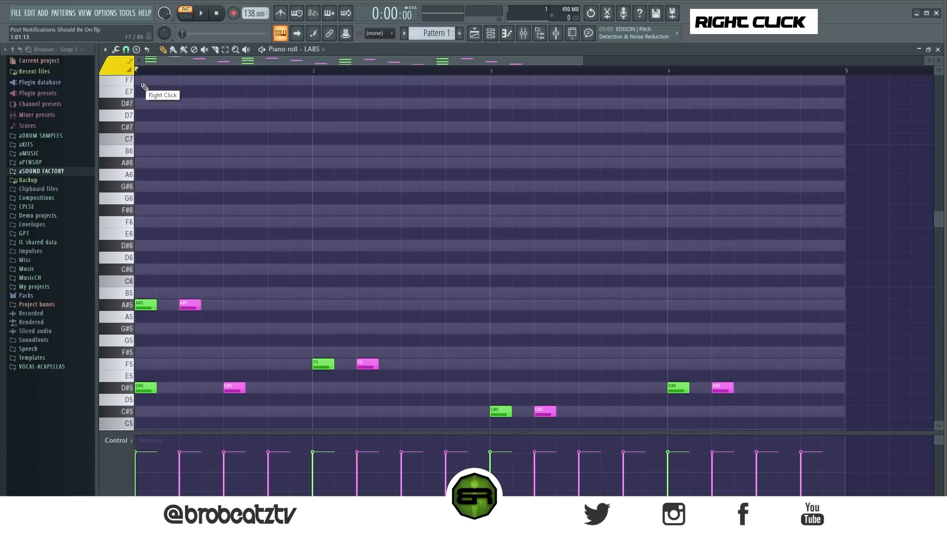
{"action": "right_click", "coordinate": [123, 79]}
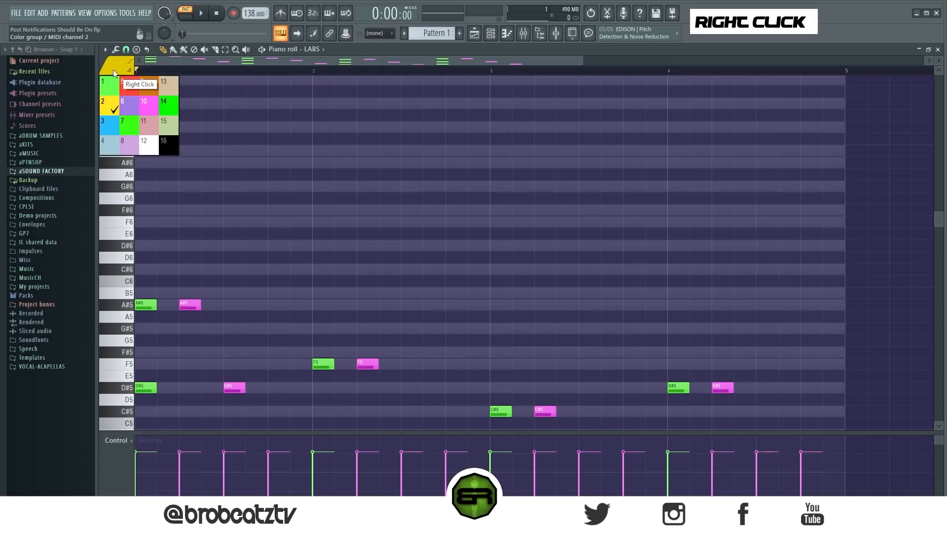
{"action": "left_click", "coordinate": [107, 108]}
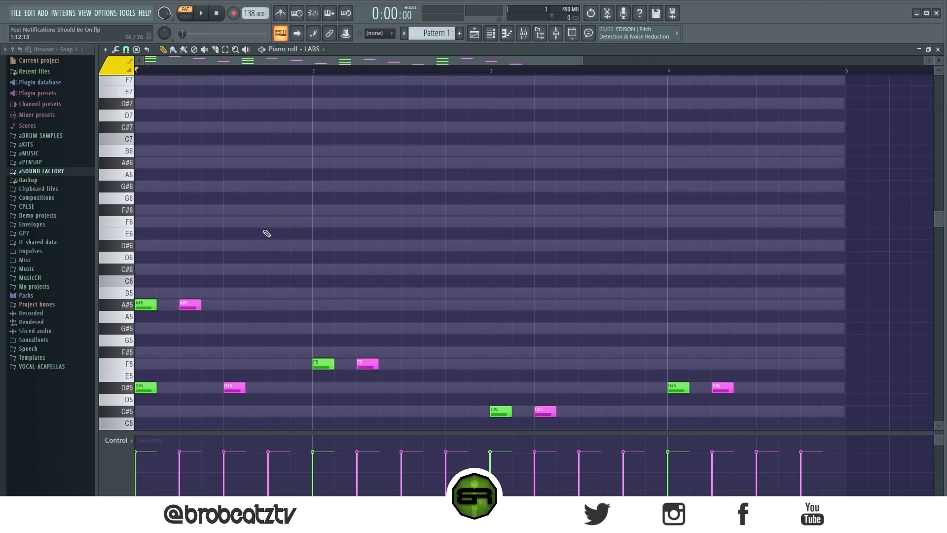
- Place a half-beat F#6 note in yellow colour group 2 at the start of bar 1
{"action": "left_click", "coordinate": [155, 223]}
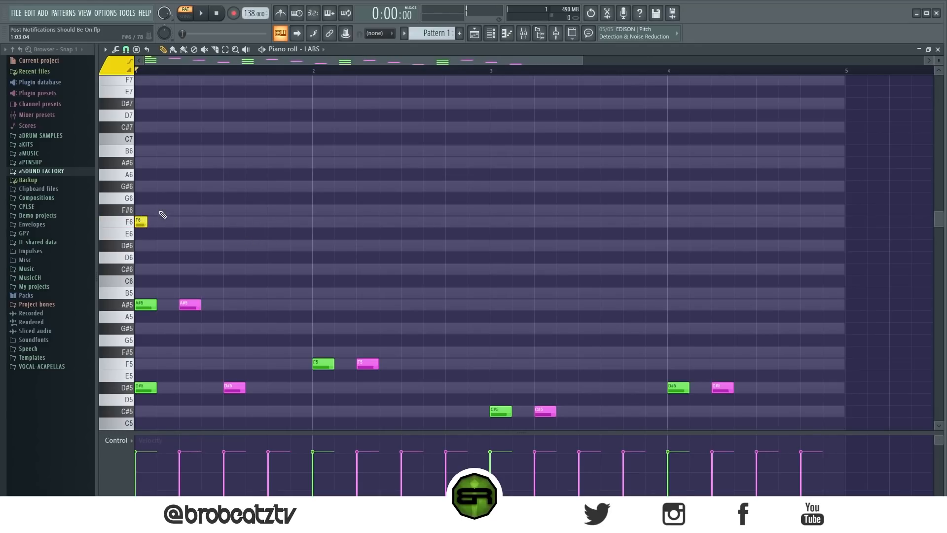
{"action": "right_click", "coordinate": [142, 223]}
{"action": "left_click", "coordinate": [146, 304]}
{"action": "left_click", "coordinate": [143, 210]}
{"action": "right_click", "coordinate": [120, 66]}
{"action": "double_click", "coordinate": [110, 106]}
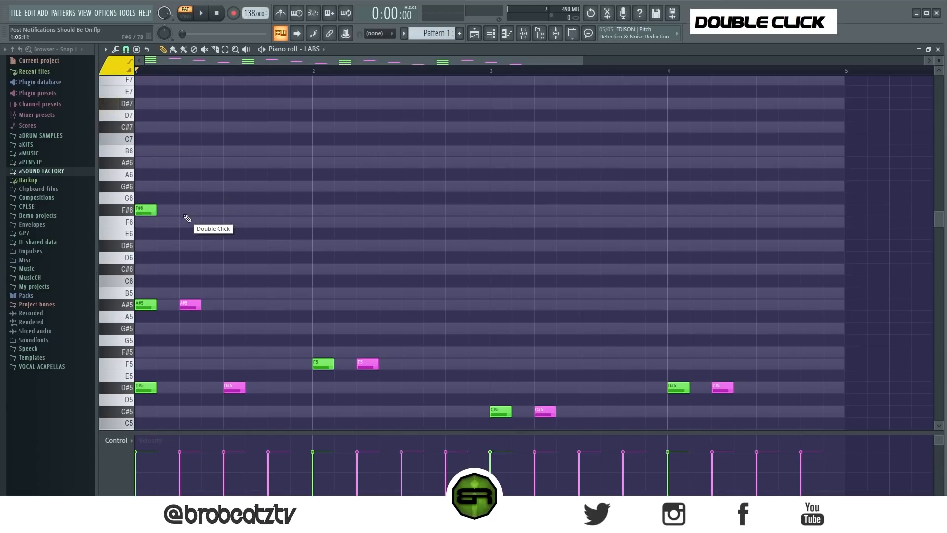
{"action": "right_click", "coordinate": [156, 210]}
{"action": "left_click_drag", "start_coordinate": [157, 210], "coordinate": [140, 211]}
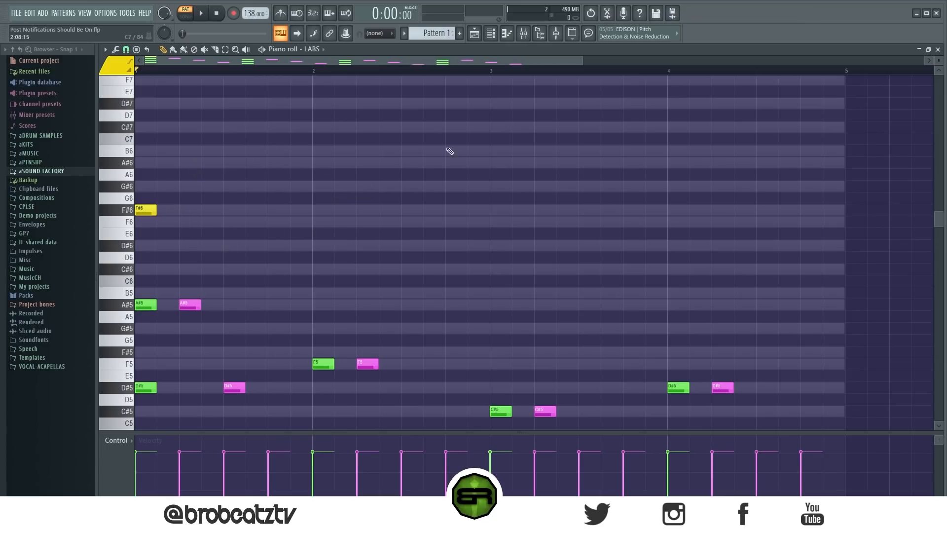
- Try continuing bar 1 with half-beat notes G#6, A#6, B6, C#7, B6, A#6 and B6
{"action": "left_click", "coordinate": [165, 186]}
{"action": "left_click", "coordinate": [189, 162]}
{"action": "left_click", "coordinate": [211, 150]}
{"action": "left_click", "coordinate": [233, 127]}
{"action": "left_click", "coordinate": [256, 150]}
{"action": "left_click", "coordinate": [279, 162]}
{"action": "left_click", "coordinate": [301, 150]}
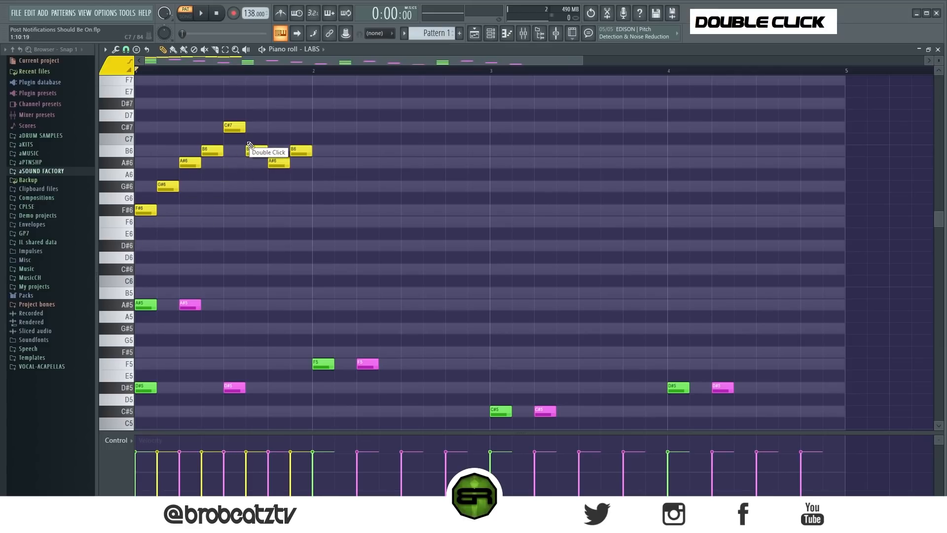
- Delete all yellow melody notes from bar 1, leaving the green and pink notes in place
{"action": "left_click_drag", "start_coordinate": [152, 199], "coordinate": [301, 166]}
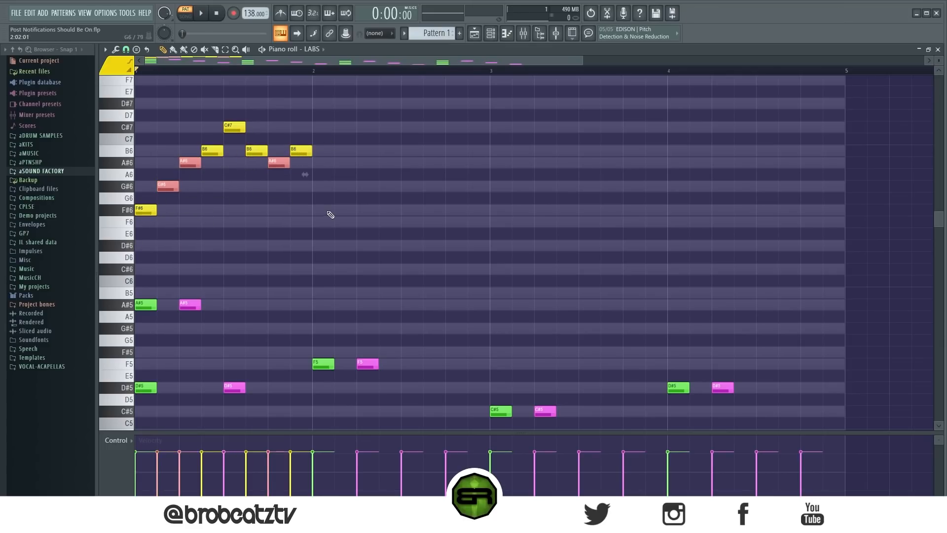
{"action": "right_click", "coordinate": [301, 151]}
{"action": "right_click", "coordinate": [279, 162]}
{"action": "right_click", "coordinate": [257, 150]}
{"action": "right_click", "coordinate": [234, 127]}
{"action": "right_click", "coordinate": [212, 150]}
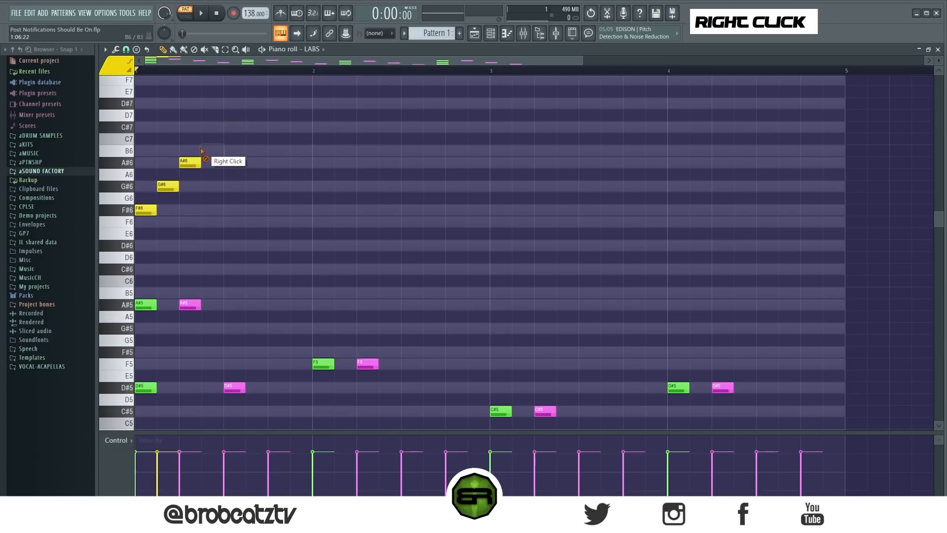
{"action": "right_click", "coordinate": [169, 186]}
{"action": "right_click", "coordinate": [146, 210]}
{"action": "right_click", "coordinate": [190, 165]}
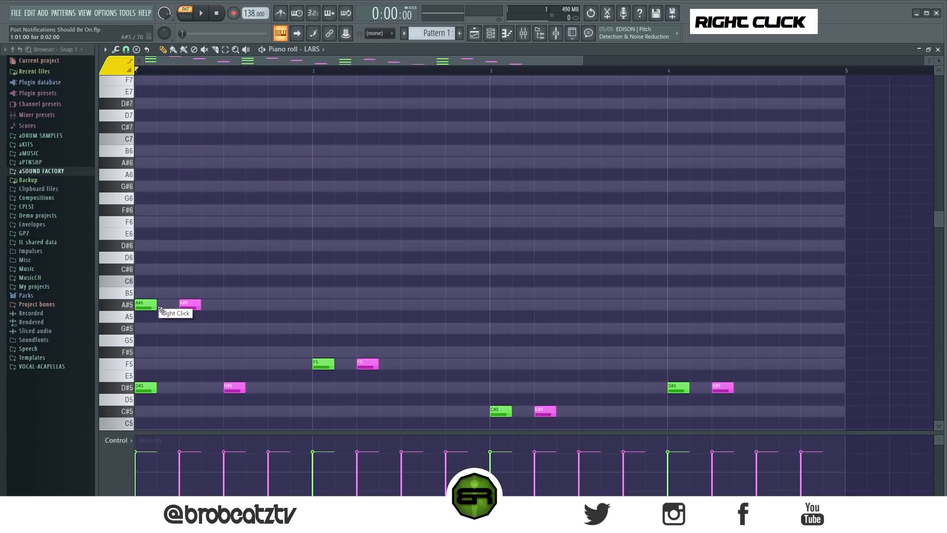
- Try a rising B5, C#6 and D#6 line in half-beat steps after the opening A#5, and remove it
{"action": "left_click", "coordinate": [146, 304], "text": "ctrl"}
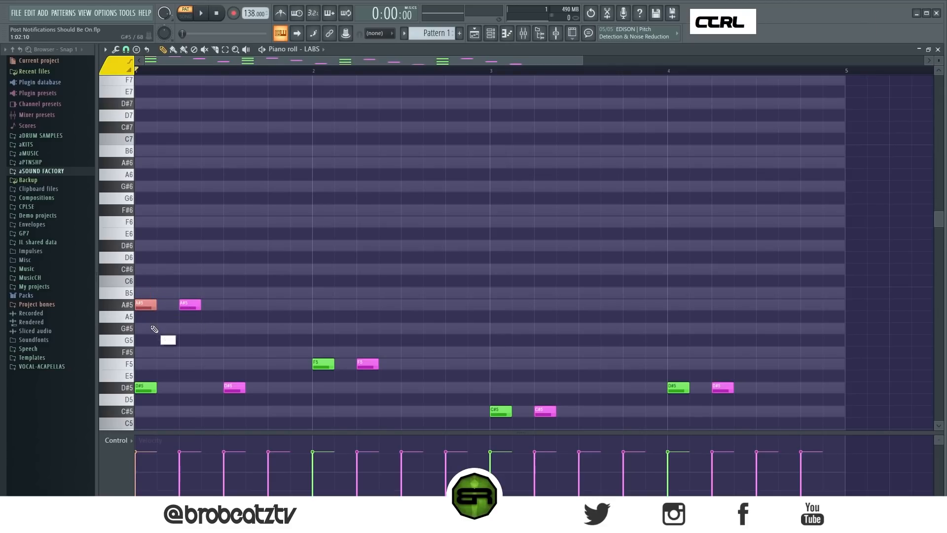
{"action": "right_click", "coordinate": [154, 329]}
{"action": "left_click", "coordinate": [166, 292]}
{"action": "left_click", "coordinate": [188, 269]}
{"action": "left_click", "coordinate": [210, 245]}
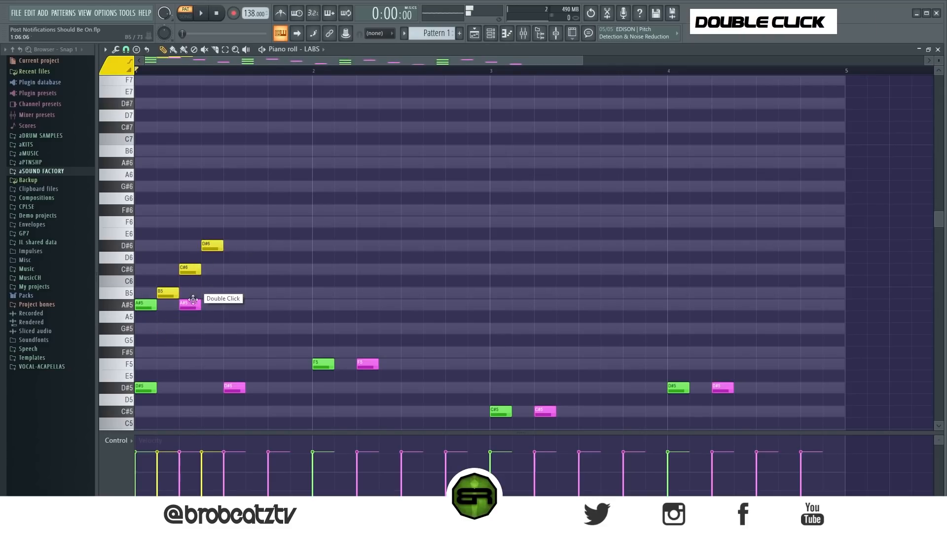
{"action": "right_click", "coordinate": [212, 245]}
{"action": "right_click", "coordinate": [192, 268]}
{"action": "right_click", "coordinate": [174, 291]}
- Try C#6 and D#6 as the first two melody notes of bar 1 and delete both
{"action": "left_click", "coordinate": [147, 268]}
{"action": "left_click", "coordinate": [168, 245]}
{"action": "right_click", "coordinate": [170, 246]}
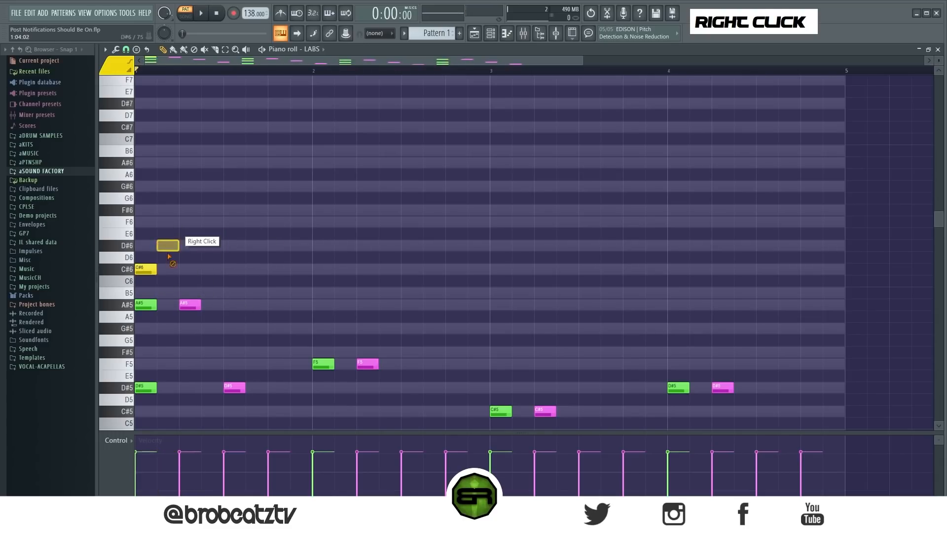
{"action": "right_click", "coordinate": [146, 272]}
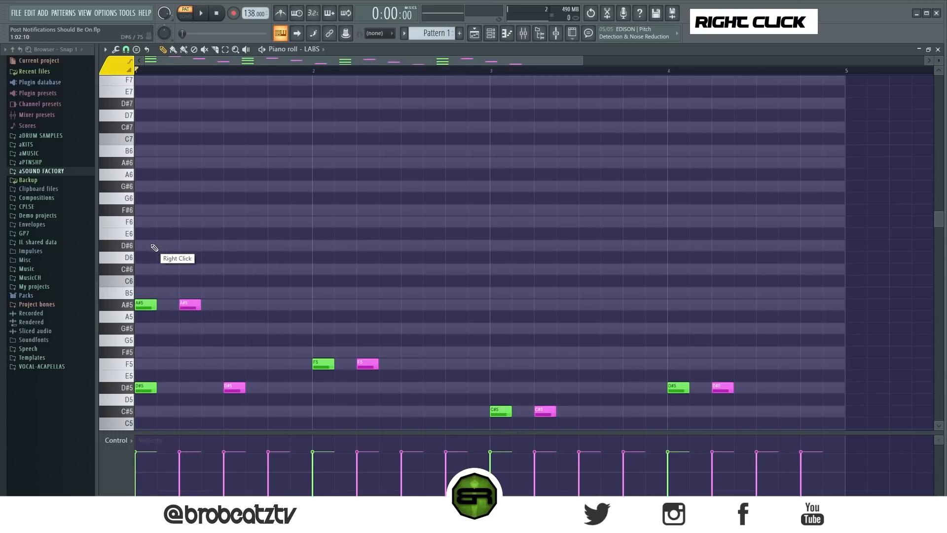
- Add half-beat D#6, F6, F#6, F6, F#6, G#6 and F#6 from the second half of beat 1 in bar 1, and play the pattern
{"action": "left_click", "coordinate": [167, 245]}
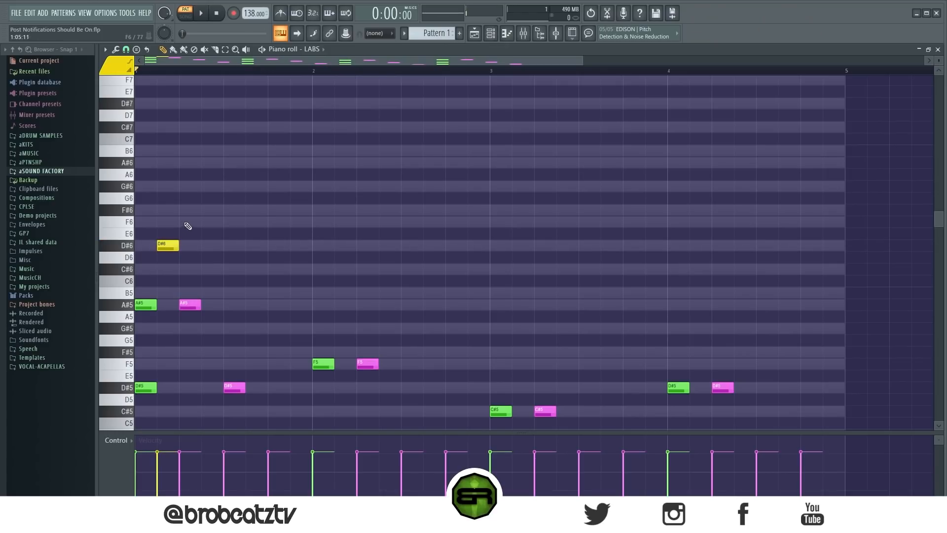
{"action": "left_click", "coordinate": [190, 222]}
{"action": "left_click", "coordinate": [212, 209]}
{"action": "left_click", "coordinate": [234, 221]}
{"action": "left_click", "coordinate": [256, 210]}
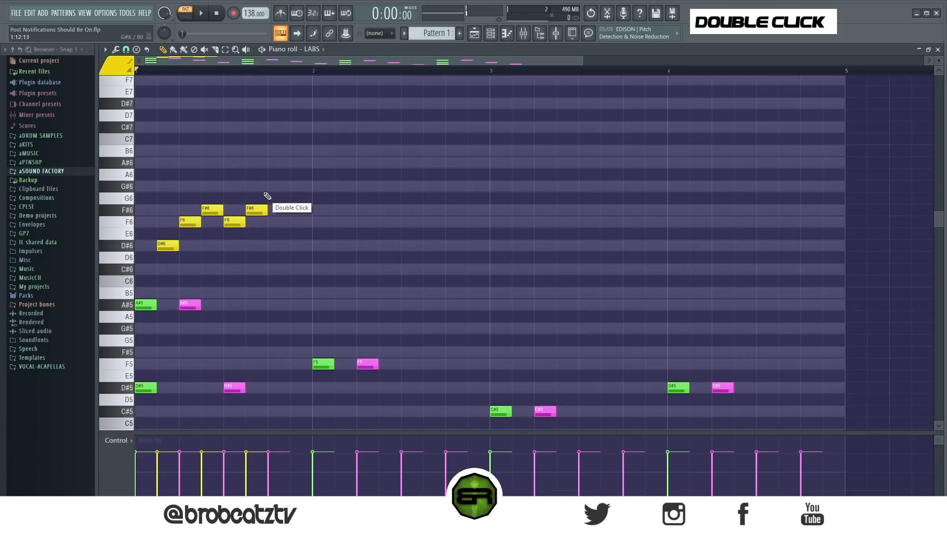
{"action": "left_click", "coordinate": [278, 186]}
{"action": "left_click", "coordinate": [301, 210]}
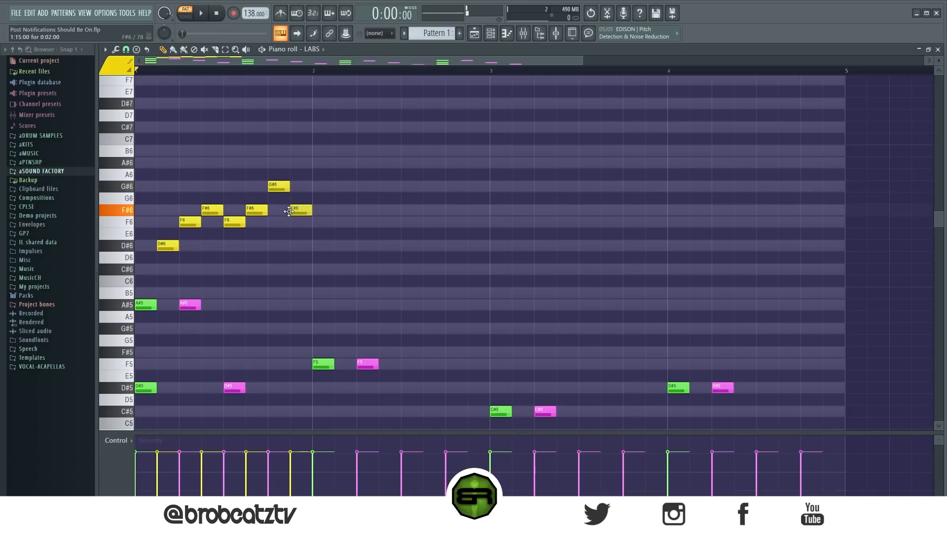
{"action": "key", "text": "space"}
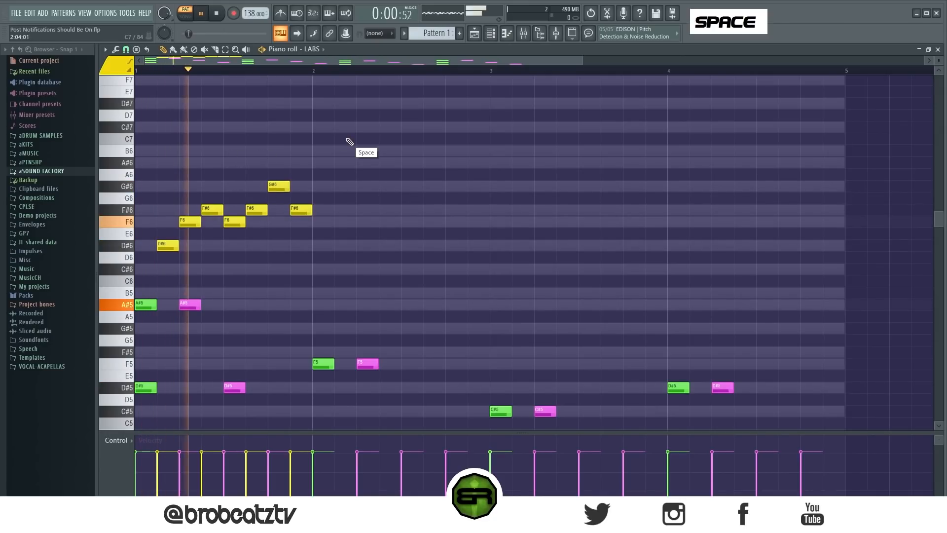
{"action": "key", "text": "space"}
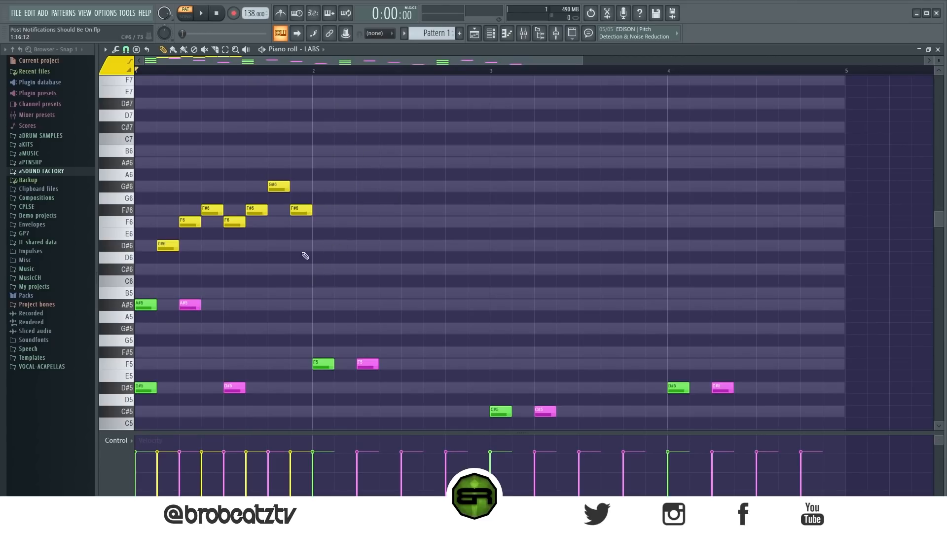
- Try starting the melody half a beat earlier by placing D#6, F6 and F#6 from beat 1 of bar 1
{"action": "left_click", "coordinate": [143, 305], "text": "ctrl"}
{"action": "left_click", "coordinate": [167, 246], "text": "ctrl+shift"}
{"action": "right_click", "coordinate": [191, 270]}
{"action": "left_click_drag", "start_coordinate": [169, 246], "coordinate": [147, 246]}
{"action": "left_click", "coordinate": [167, 222]}
{"action": "right_click", "coordinate": [190, 222]}
{"action": "left_click", "coordinate": [190, 210]}
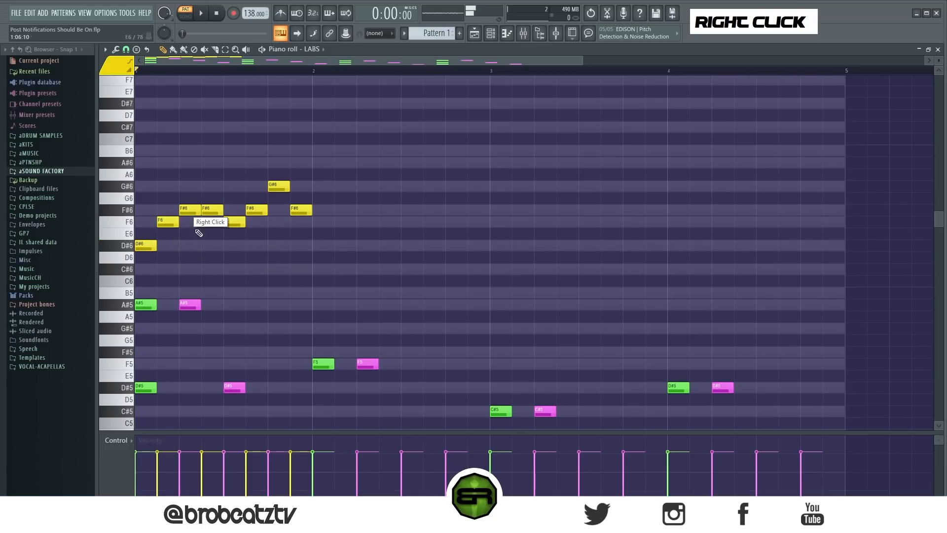
- Try moving the following F6 and F#6 notes in bar 1 half a beat earlier
{"action": "left_click", "coordinate": [211, 222]}
{"action": "right_click", "coordinate": [208, 211]}
{"action": "right_click", "coordinate": [231, 221]}
{"action": "left_click", "coordinate": [231, 213]}
{"action": "right_click", "coordinate": [258, 211]}
{"action": "left_click", "coordinate": [250, 224]}
- Restore bar 1's melody to D#6, F6, F#6, F6 and F#6 starting on the second half of beat 1
{"action": "right_click", "coordinate": [256, 223]}
{"action": "right_click", "coordinate": [212, 222]}
{"action": "right_click", "coordinate": [167, 223]}
{"action": "right_click", "coordinate": [146, 245]}
{"action": "left_click", "coordinate": [163, 245]}
{"action": "right_click", "coordinate": [197, 210]}
{"action": "left_click", "coordinate": [191, 222]}
{"action": "left_click", "coordinate": [210, 211]}
{"action": "right_click", "coordinate": [234, 210]}
{"action": "left_click", "coordinate": [234, 221]}
{"action": "left_click", "coordinate": [256, 211]}
- Duplicate the seven-note yellow phrase from bar 1 across bars 2 to 4
{"action": "left_click_drag", "start_coordinate": [360, 158], "coordinate": [341, 243]}
{"action": "left_click_drag", "start_coordinate": [509, 264], "coordinate": [158, 182]}
{"action": "left_click_drag", "start_coordinate": [167, 245], "coordinate": [547, 258]}
{"action": "right_click", "coordinate": [486, 269], "text": "shift"}
- Compare the D#6 starting notes and shift the phrases in bars 3 and 4 half a beat earlier to match bar 1's timing
{"action": "left_click", "coordinate": [163, 250], "text": "ctrl"}
{"action": "left_click", "coordinate": [347, 248], "text": "ctrl+shift"}
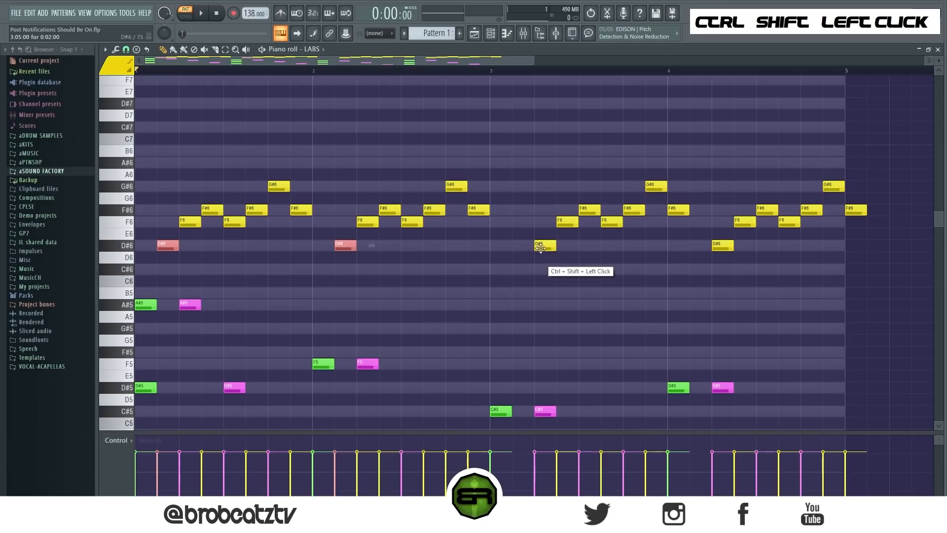
{"action": "left_click", "coordinate": [539, 249], "text": "ctrl+shift"}
{"action": "left_click", "coordinate": [716, 245], "text": "ctrl+shift"}
{"action": "right_click", "coordinate": [715, 287]}
{"action": "left_click_drag", "start_coordinate": [894, 163], "coordinate": [380, 118]}
{"action": "right_click", "coordinate": [386, 267]}
{"action": "right_click", "coordinate": [411, 278]}
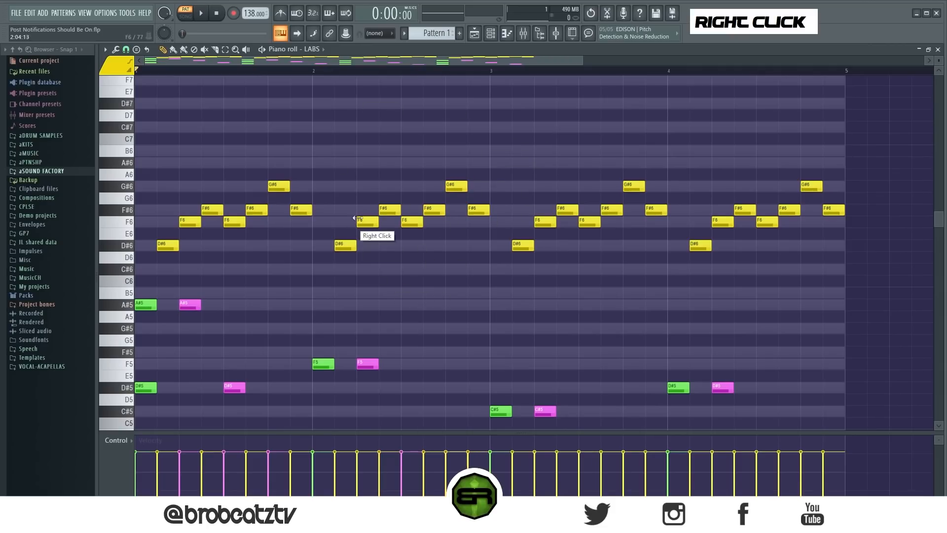
- Try replacing the last four melody notes of bar 2 with A#6, G#6, A#6 and F#6
{"action": "right_click", "coordinate": [479, 210]}
{"action": "right_click", "coordinate": [456, 186]}
{"action": "right_click", "coordinate": [434, 210]}
{"action": "right_click", "coordinate": [412, 222]}
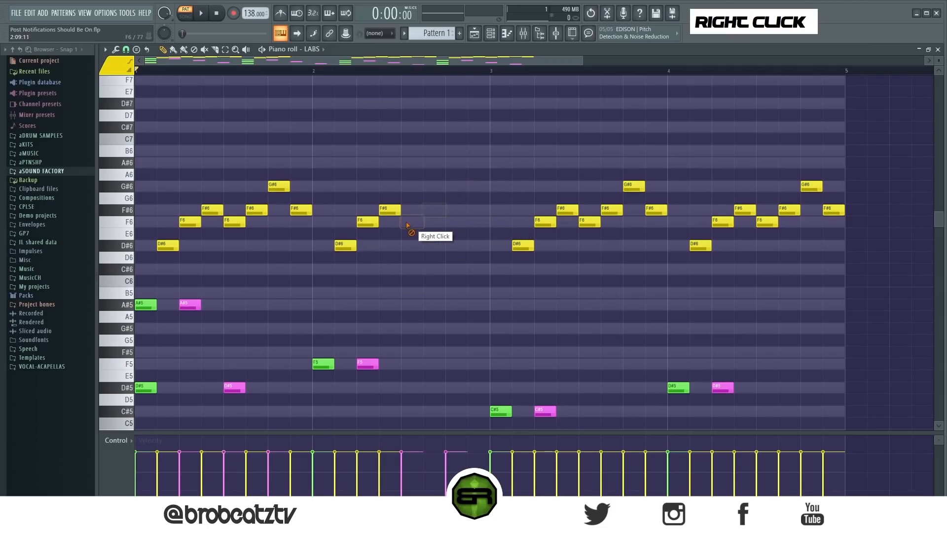
{"action": "left_click", "coordinate": [412, 162]}
{"action": "left_click", "coordinate": [434, 186]}
{"action": "left_click", "coordinate": [456, 162]}
{"action": "left_click", "coordinate": [478, 210]}
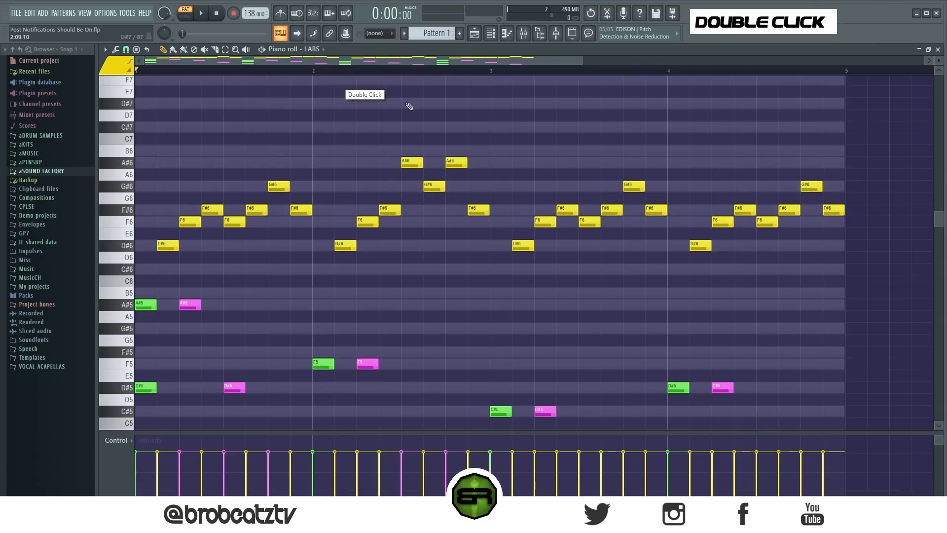
- Try G#6 on beat 3 of bar 3 and a D#6, C#6, D#6 ending in bar 4, and play the pattern
{"action": "right_click", "coordinate": [592, 220]}
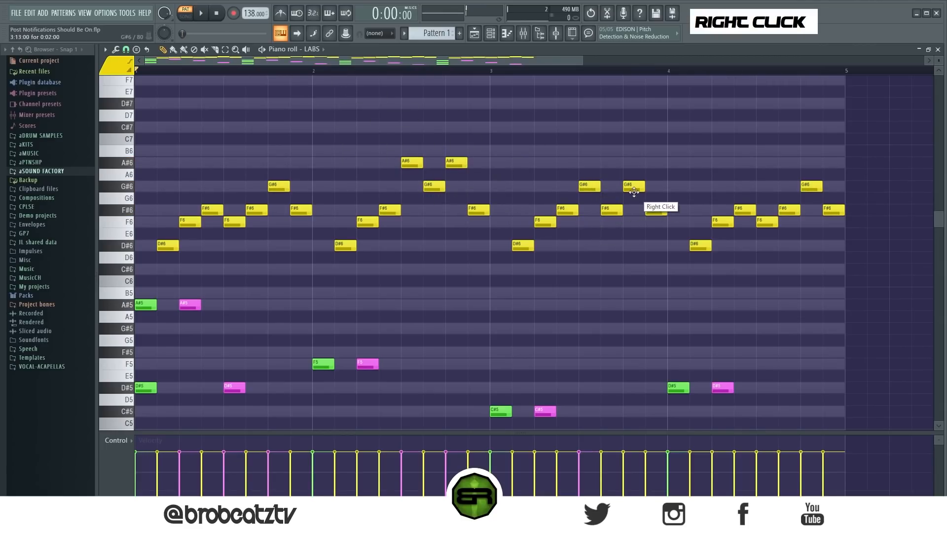
{"action": "left_click", "coordinate": [789, 245]}
{"action": "right_click", "coordinate": [795, 212]}
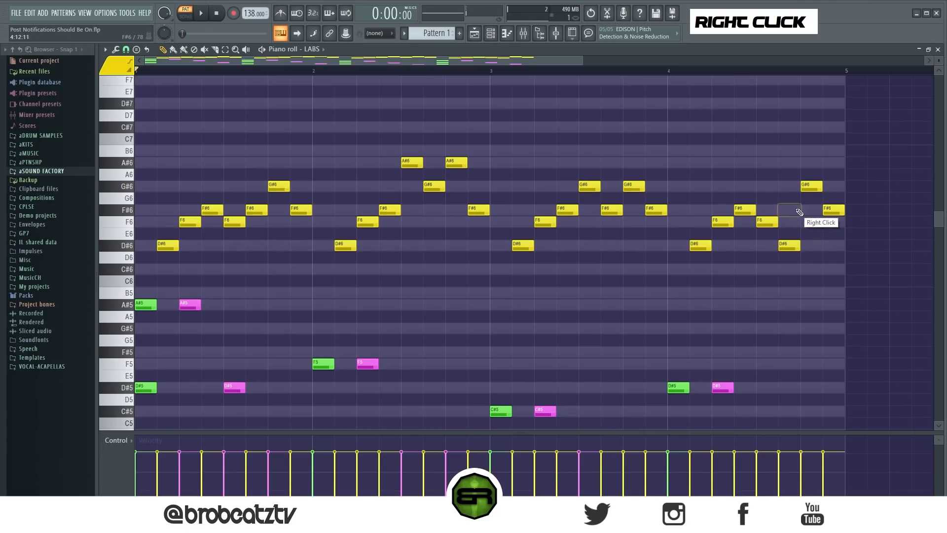
{"action": "left_click", "coordinate": [810, 267]}
{"action": "left_click", "coordinate": [834, 245]}
{"action": "right_click", "coordinate": [834, 211]}
{"action": "right_click", "coordinate": [811, 187]}
{"action": "key", "text": "space"}
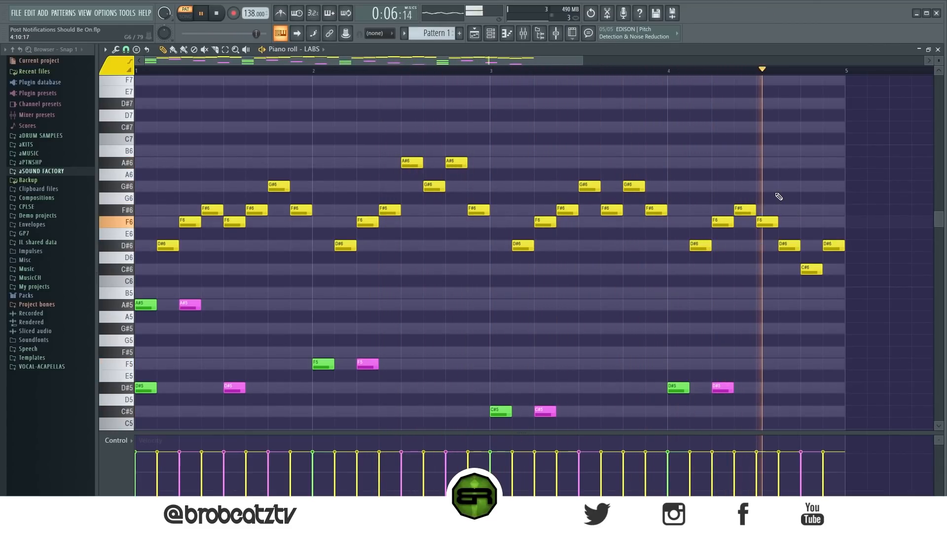
{"action": "key", "text": "space"}
- Delete the last four melody notes in each of bars 2, 3 and 4, keeping their opening D#6, F6 and F#6
{"action": "right_click", "coordinate": [811, 268]}
{"action": "right_click", "coordinate": [834, 245]}
{"action": "right_click", "coordinate": [789, 245]}
{"action": "right_click", "coordinate": [768, 224]}
{"action": "right_click", "coordinate": [657, 209]}
{"action": "right_click", "coordinate": [611, 209]}
{"action": "right_click", "coordinate": [591, 188]}
{"action": "right_click", "coordinate": [635, 187]}
{"action": "right_click", "coordinate": [433, 186]}
{"action": "right_click", "coordinate": [412, 162]}
{"action": "right_click", "coordinate": [456, 162]}
{"action": "right_click", "coordinate": [470, 211]}
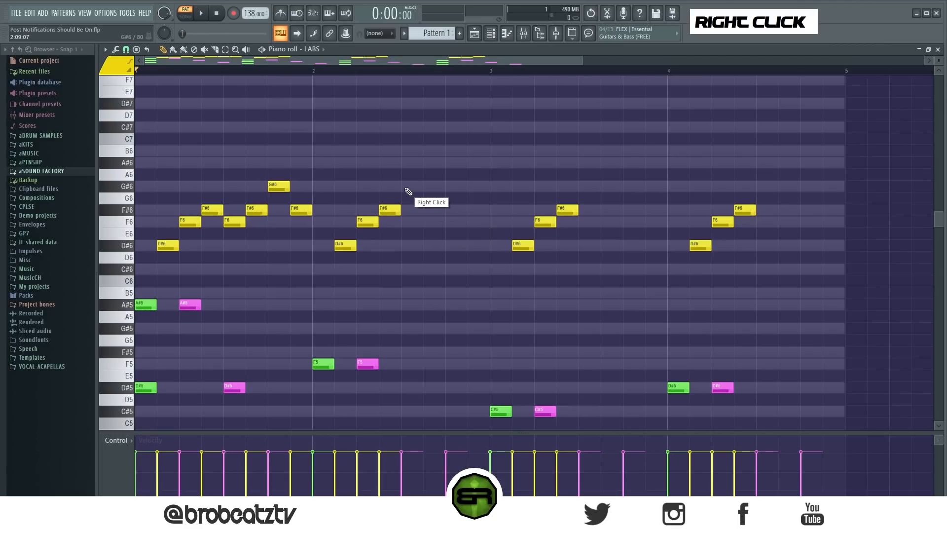
- Finish bar 2 with G#6, A#6, C#7 and A#6, and bar 3 with G#6, A#6, two F#6 notes and a slightly delayed G#6
{"action": "left_click", "coordinate": [425, 162]}
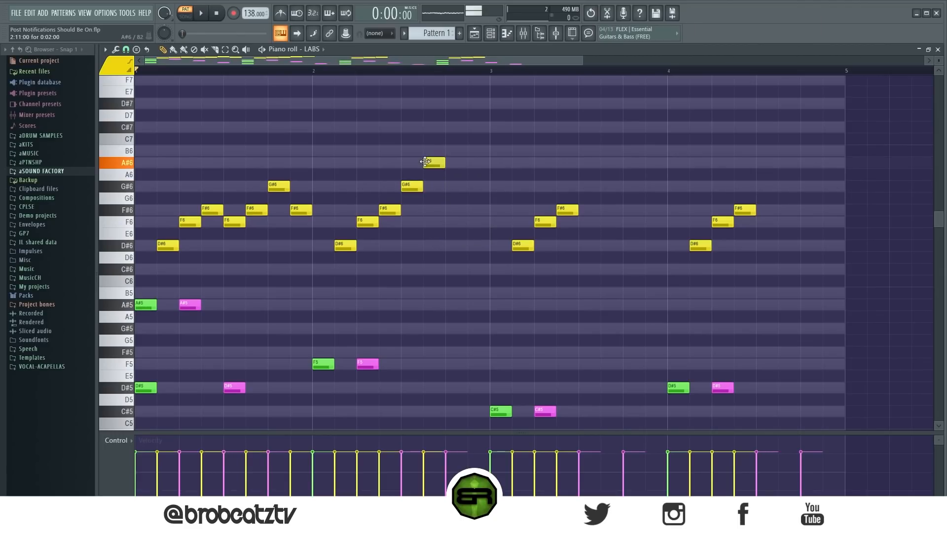
{"action": "left_click", "coordinate": [452, 127]}
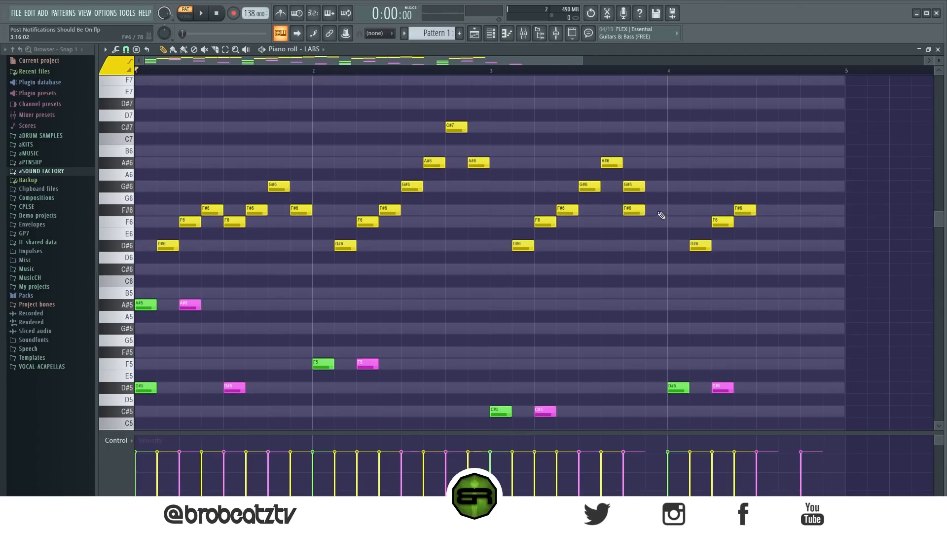
{"action": "left_click_drag", "start_coordinate": [632, 189], "coordinate": [639, 191]}
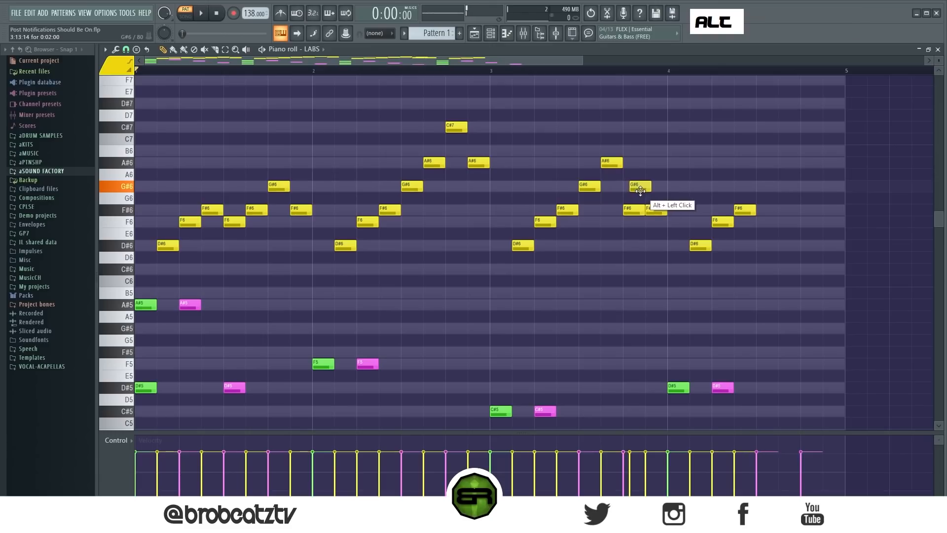
- Replace the yellow melody in bar 4 with a copy of bar 3's phrase
{"action": "right_click", "coordinate": [743, 210]}
{"action": "right_click", "coordinate": [723, 221]}
{"action": "right_click", "coordinate": [700, 246]}
{"action": "left_click_drag", "start_coordinate": [685, 257], "coordinate": [522, 147], "text": "ctrl"}
{"action": "left_click_drag", "start_coordinate": [516, 242], "coordinate": [694, 241], "text": "shift"}
{"action": "right_click", "coordinate": [760, 271]}
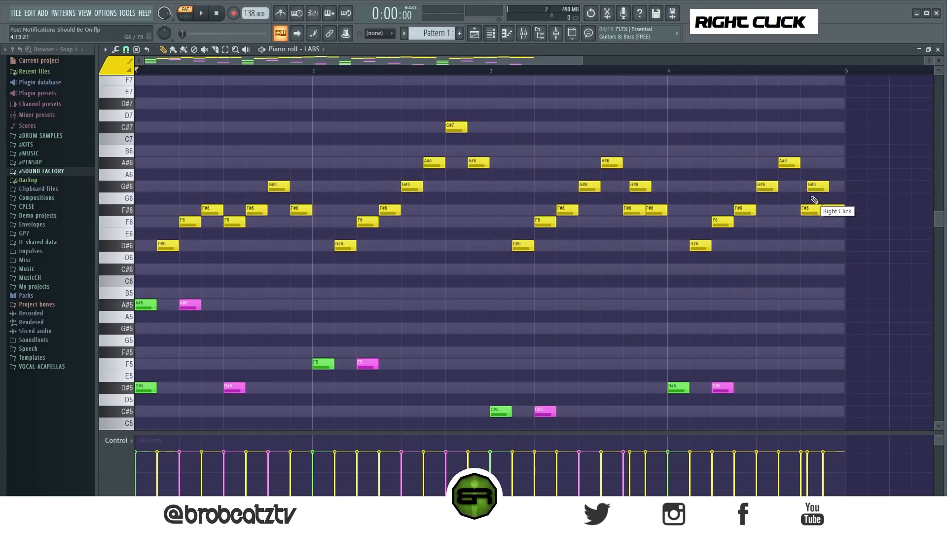
- Replace the F#6 and the delayed G#6 near the end of bar 4 with one G#6 on beat 4
{"action": "right_click", "coordinate": [811, 211]}
{"action": "right_click", "coordinate": [816, 188]}
{"action": "left_click", "coordinate": [809, 188]}
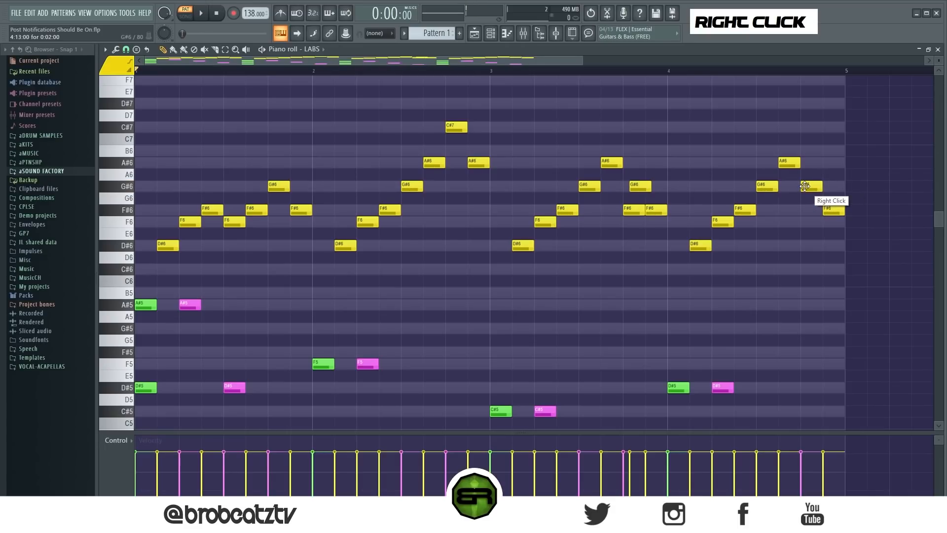
- Play the pattern and shorten the F#6 on beat 4 of bar 3 to about half its length
{"action": "key", "text": "space"}
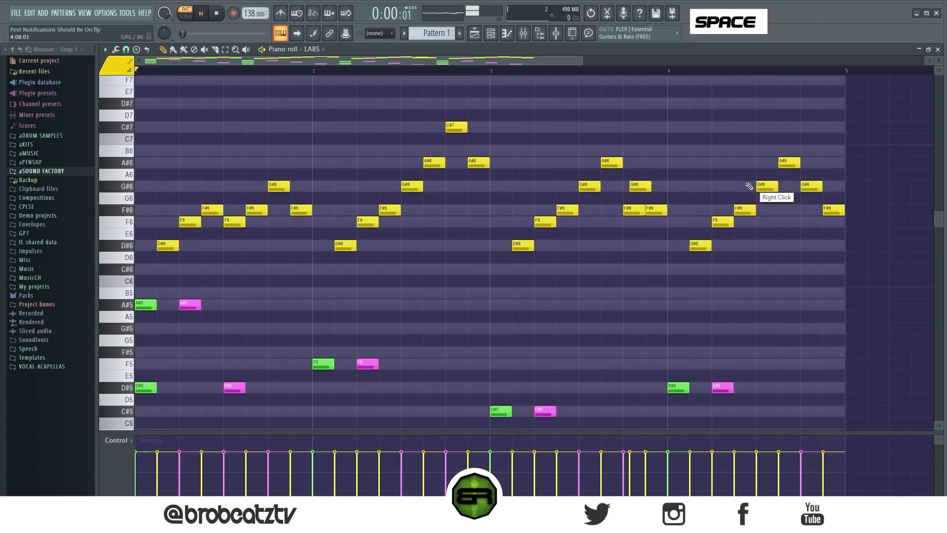
{"action": "left_click", "coordinate": [641, 208], "text": "alt"}
{"action": "left_click_drag", "start_coordinate": [643, 208], "coordinate": [636, 208], "text": "alt"}
{"action": "left_click", "coordinate": [634, 209], "text": "alt"}
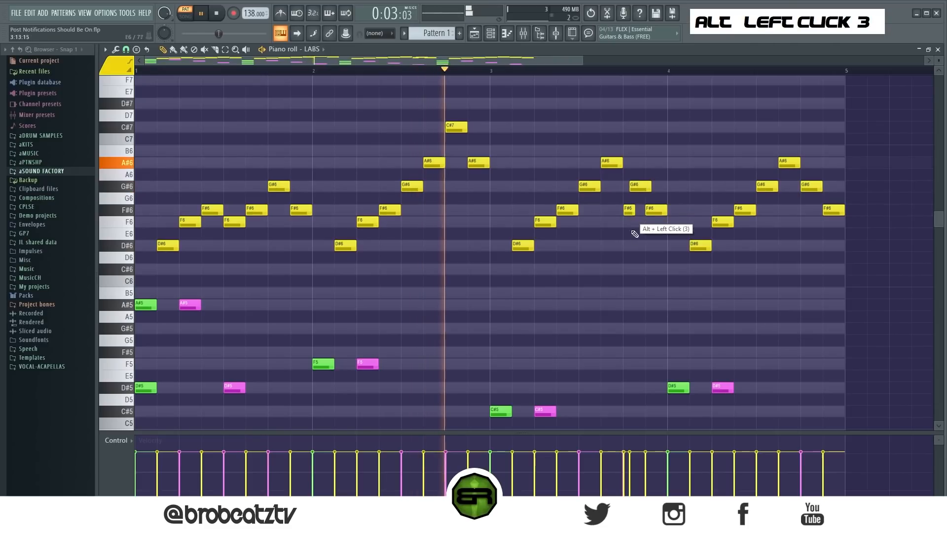
{"action": "right_click", "coordinate": [643, 251]}
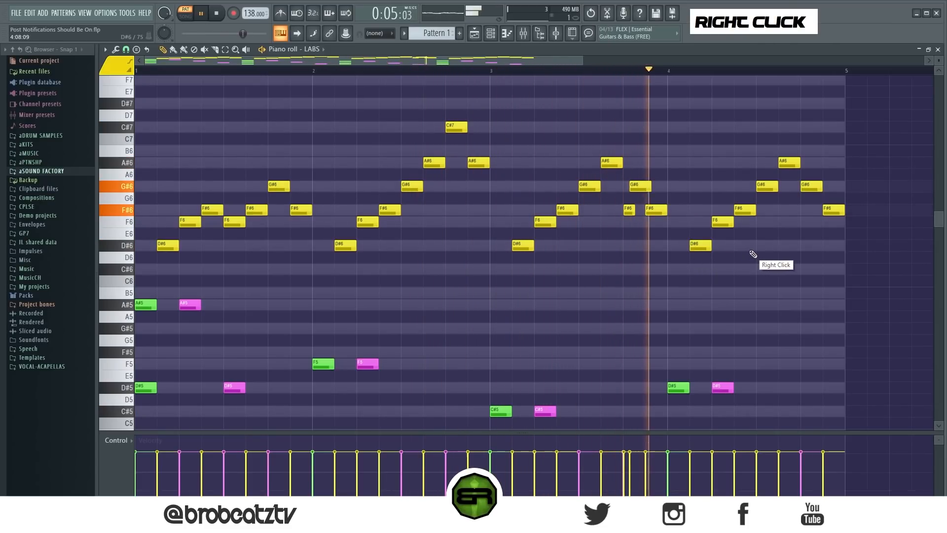
{"action": "key", "text": "space"}
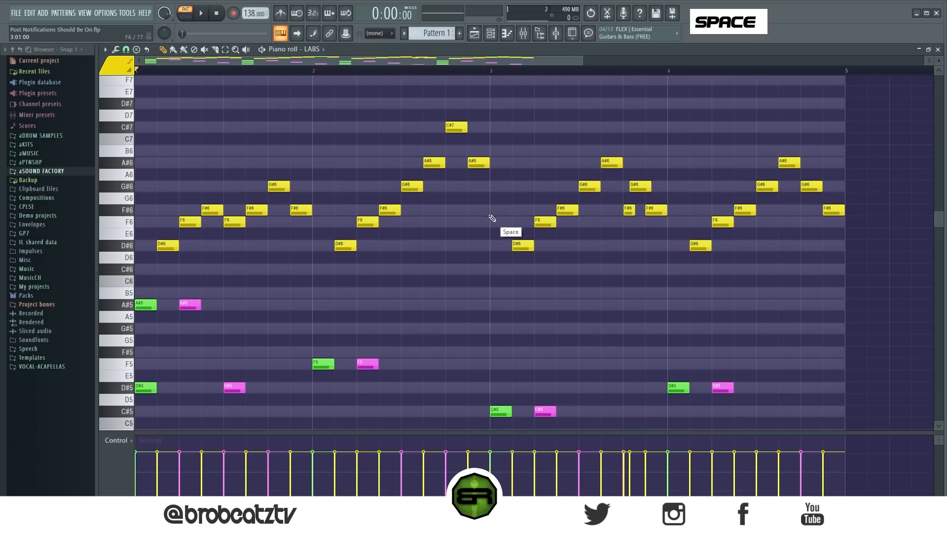
{"action": "right_click", "coordinate": [457, 270]}
{"action": "left_click_drag", "start_coordinate": [840, 110], "coordinate": [152, 270], "text": "ctrl"}
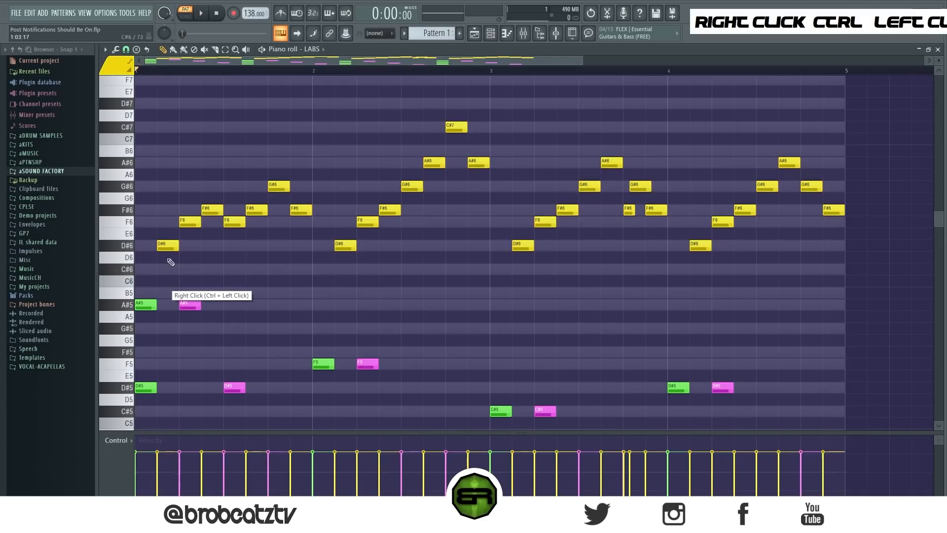
{"action": "scroll", "coordinate": [243, 250], "scroll_direction": "down", "scroll_amount": 4}
{"action": "scroll", "coordinate": [244, 249], "scroll_direction": "down", "scroll_amount": 1}
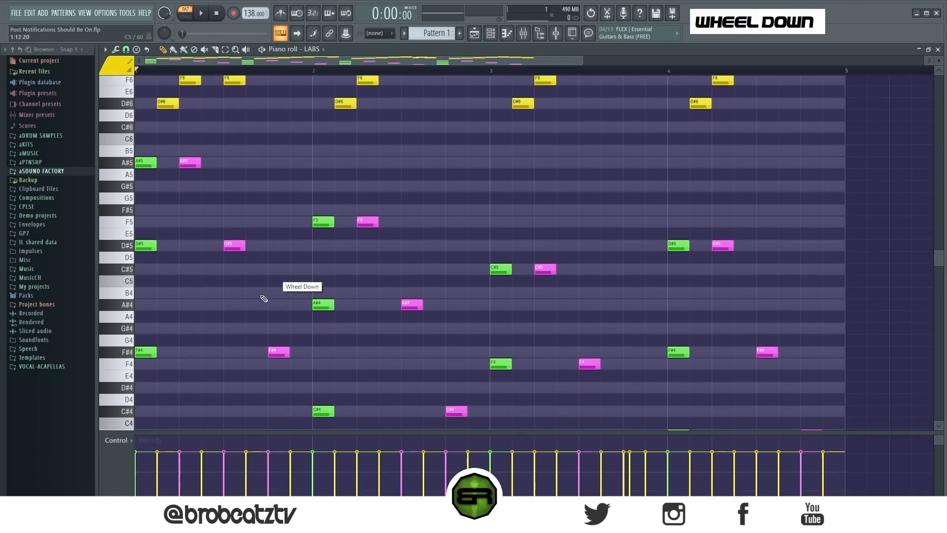
{"action": "scroll", "coordinate": [478, 254], "scroll_direction": "up", "scroll_amount": 5}
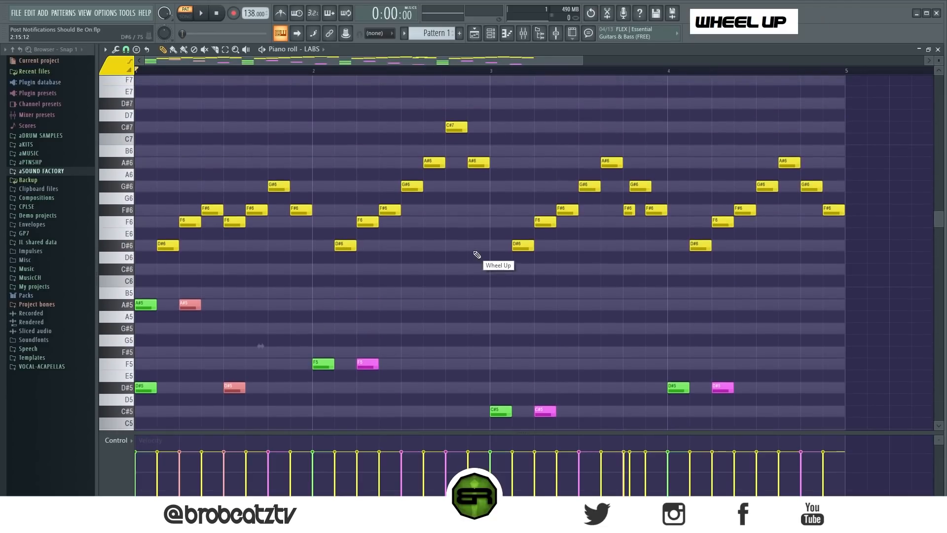
{"action": "scroll", "coordinate": [474, 254], "scroll_direction": "up", "scroll_amount": 2}
{"action": "scroll", "coordinate": [475, 253], "scroll_direction": "down", "scroll_amount": 1}
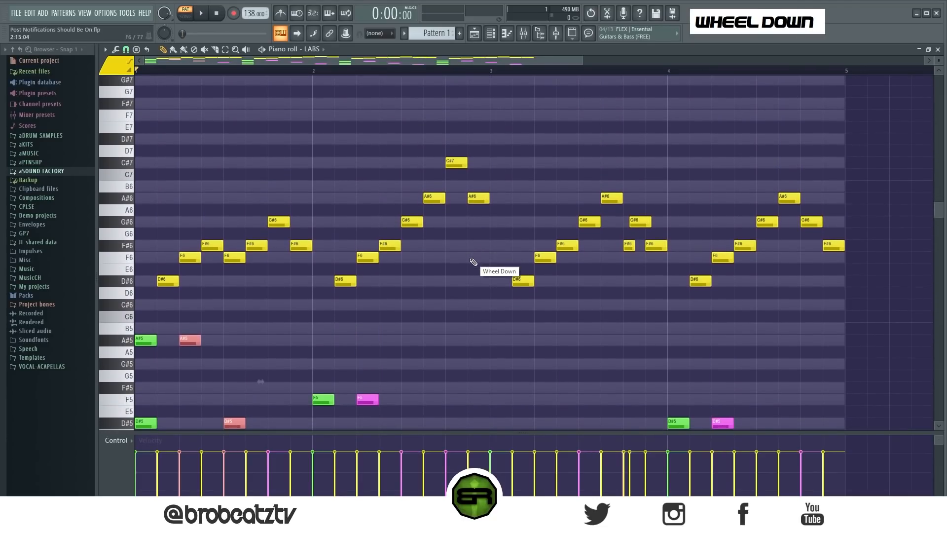
{"action": "right_click", "coordinate": [405, 357]}
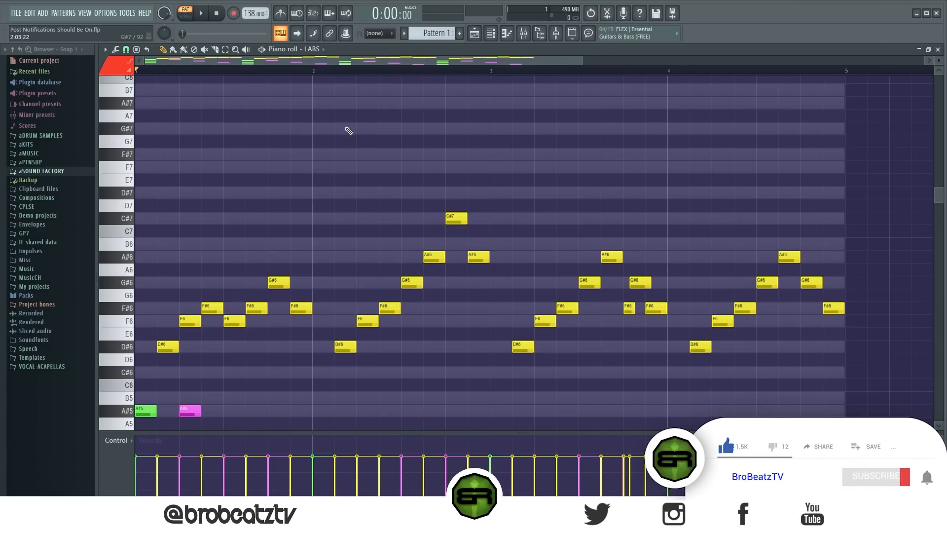
- Try a red line alternating G#7 and F#7 on every beat from bar 1 to beat 2 of bar 2, and delete it
{"action": "left_click", "coordinate": [142, 130]}
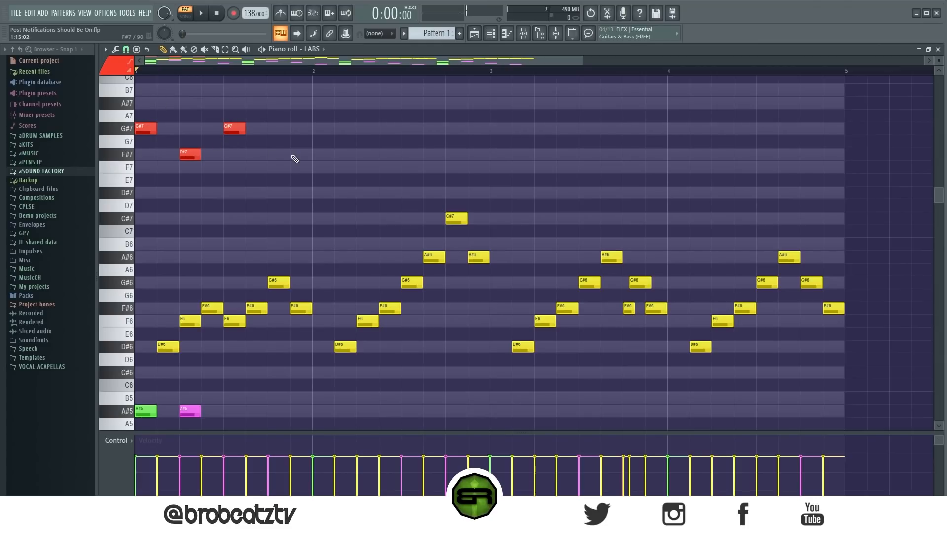
{"action": "left_click", "coordinate": [323, 128]}
{"action": "left_click", "coordinate": [367, 154]}
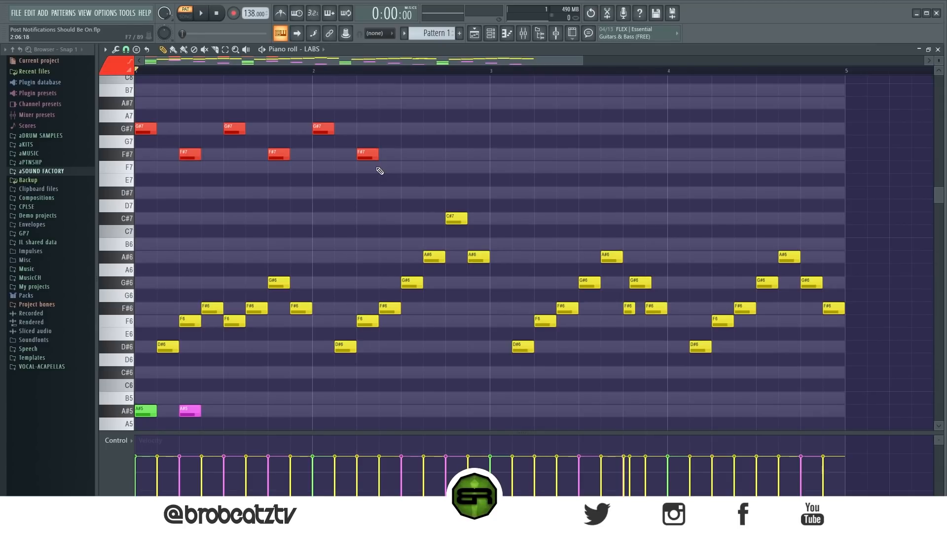
{"action": "right_click", "coordinate": [368, 154]}
{"action": "right_click", "coordinate": [323, 129]}
{"action": "right_click", "coordinate": [278, 154]}
{"action": "right_click", "coordinate": [235, 129]}
{"action": "right_click", "coordinate": [190, 154]}
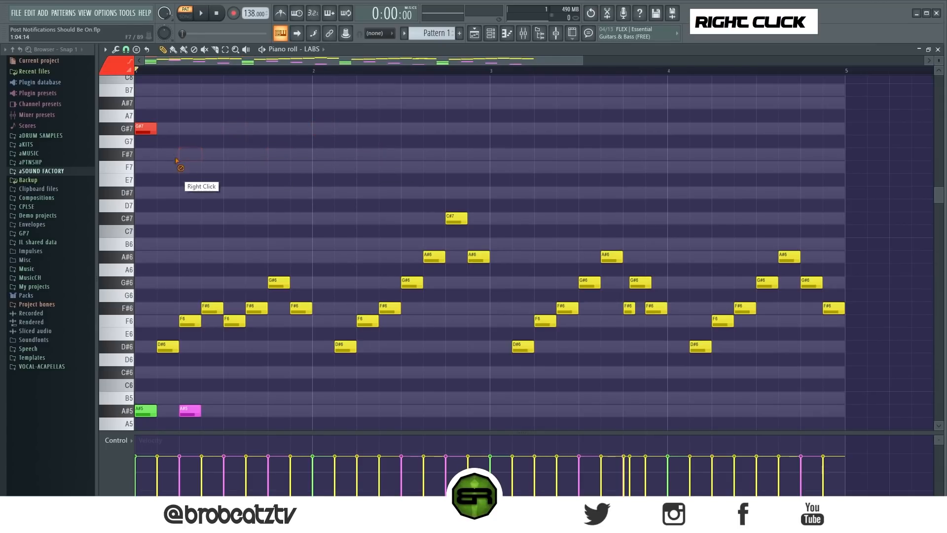
{"action": "right_click", "coordinate": [146, 129]}
- Try red notes F#7, D#7 and F#7 on beats 1 to 3 of bar 1
{"action": "scroll", "coordinate": [243, 385], "scroll_direction": "down", "scroll_amount": 4}
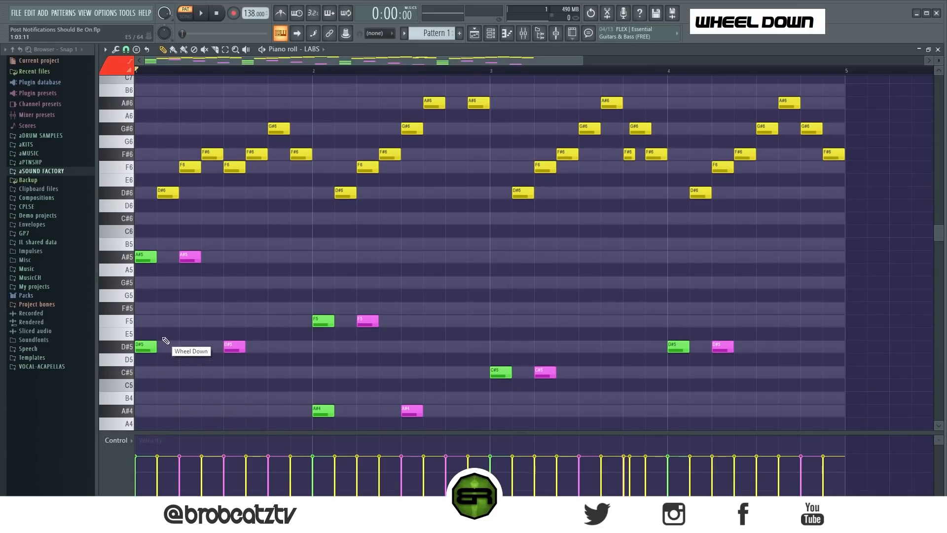
{"action": "scroll", "coordinate": [164, 339], "scroll_direction": "down", "scroll_amount": 2}
{"action": "scroll", "coordinate": [202, 329], "scroll_direction": "up", "scroll_amount": 6}
{"action": "left_click", "coordinate": [149, 194]}
{"action": "left_click", "coordinate": [147, 154]}
{"action": "right_click", "coordinate": [145, 193]}
{"action": "left_click", "coordinate": [190, 193]}
{"action": "left_click", "coordinate": [235, 154]}
- Try a red D#7 on beat 4 of bar 1, play the pattern, and clear all the red notes
{"action": "left_click", "coordinate": [270, 182]}
{"action": "key", "text": "space"}
{"action": "right_click", "coordinate": [271, 183]}
{"action": "key", "text": "space"}
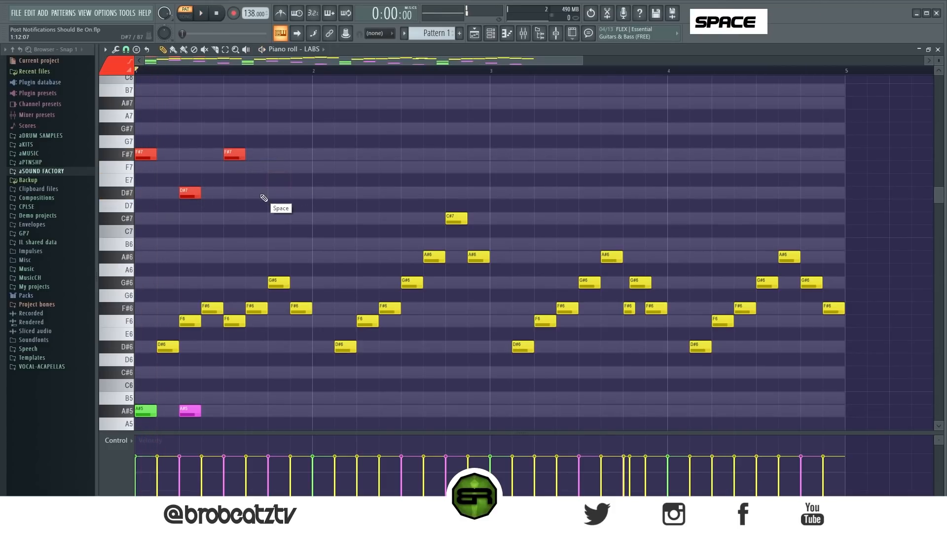
{"action": "key", "text": "space"}
{"action": "left_click", "coordinate": [271, 194]}
{"action": "key", "text": "space"}
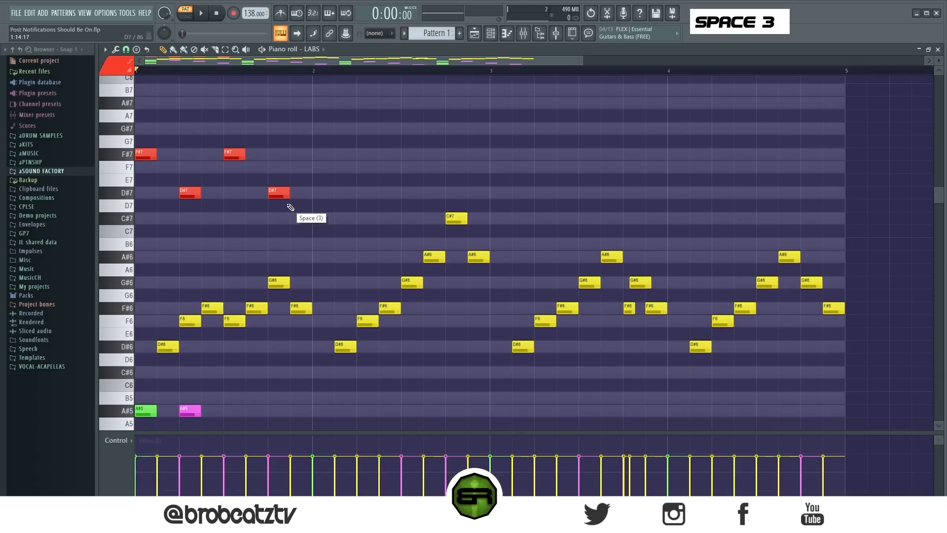
{"action": "right_click", "coordinate": [278, 194]}
{"action": "right_click", "coordinate": [234, 154]}
{"action": "right_click", "coordinate": [195, 194]}
{"action": "right_click", "coordinate": [148, 152]}
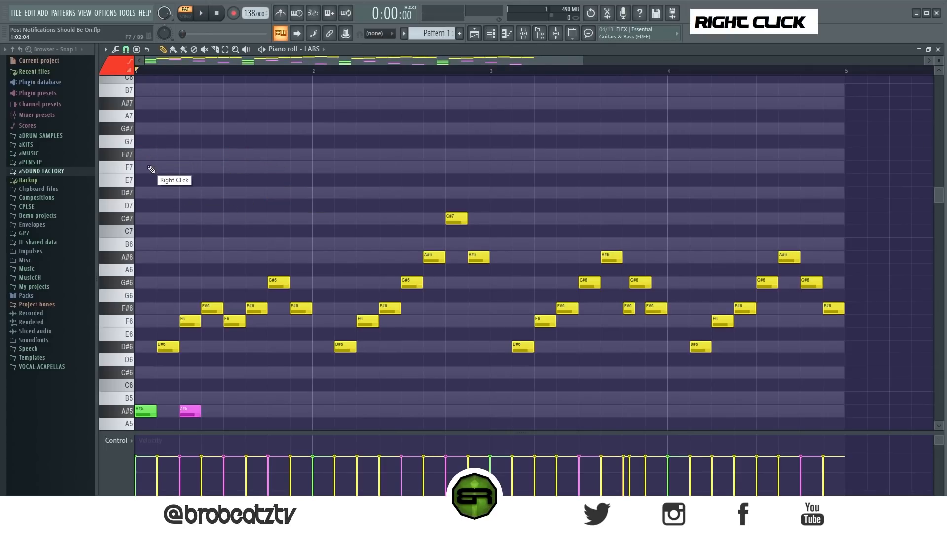
- Place a red F#7 on beat 1 and a red F7 on beat 3 of bar 1, playing the pattern in between
{"action": "left_click", "coordinate": [148, 167]}
{"action": "right_click", "coordinate": [141, 164]}
{"action": "left_click", "coordinate": [140, 155]}
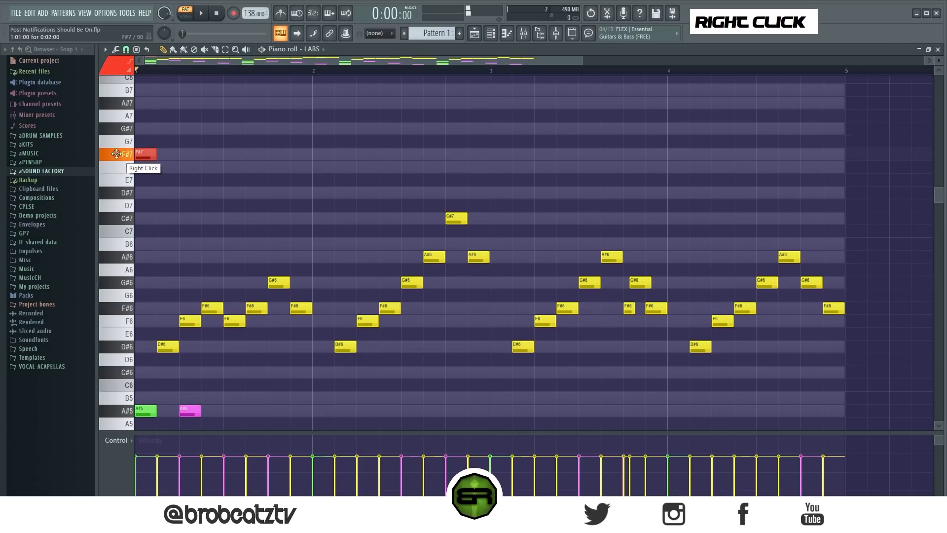
{"action": "key", "text": "space"}
{"action": "key", "text": "space"}
{"action": "key", "text": "space"}
{"action": "key", "text": "space"}
{"action": "left_click", "coordinate": [225, 168]}
- Duplicate bar 1's red F#7 and F7 notes into bar 2
{"action": "left_click_drag", "start_coordinate": [298, 169], "coordinate": [332, 172]}
{"action": "left_click_drag", "start_coordinate": [471, 122], "coordinate": [171, 177]}
{"action": "right_click", "coordinate": [231, 215], "text": "ctrl"}
- Try red F7, F#7 and F7 on beats 2 to 4 of bar 1, and restore the single F7 on beat 3
{"action": "left_click", "coordinate": [185, 167]}
{"action": "left_click", "coordinate": [225, 154]}
{"action": "right_click", "coordinate": [231, 167]}
{"action": "left_click", "coordinate": [270, 166]}
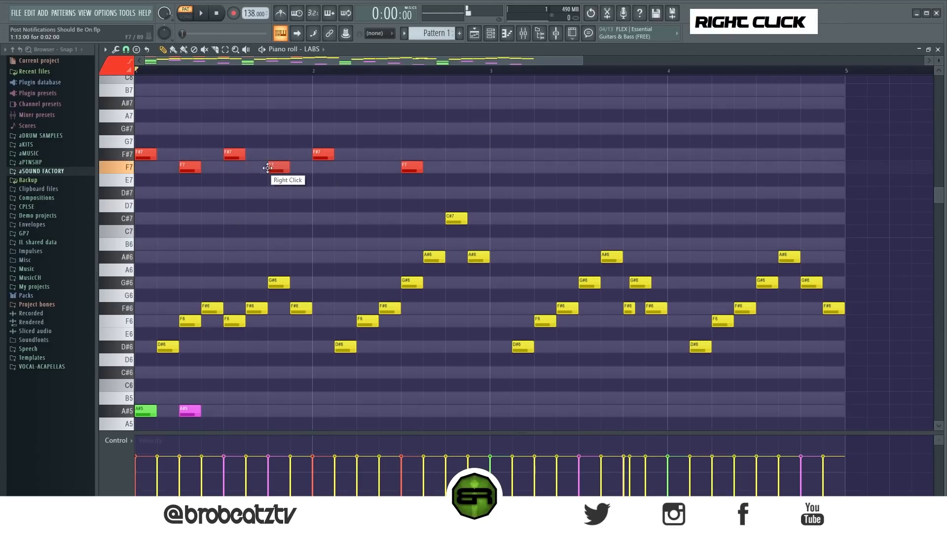
{"action": "key", "text": "space"}
{"action": "key", "text": "space"}
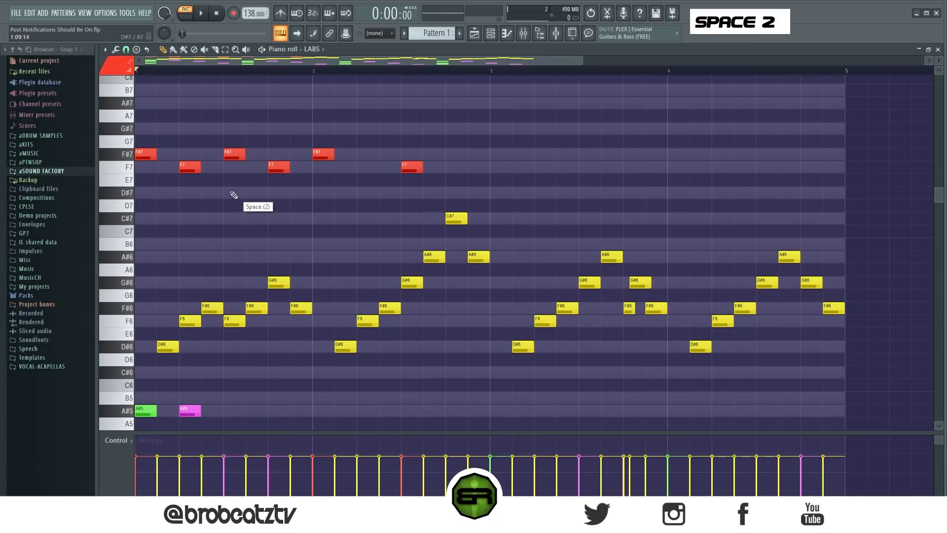
{"action": "left_click", "coordinate": [228, 170]}
{"action": "right_click", "coordinate": [188, 168]}
{"action": "right_click", "coordinate": [236, 154]}
- Duplicate the two-bar red phrase into bars 3 and 4 and play the pattern
{"action": "left_click_drag", "start_coordinate": [434, 110], "coordinate": [513, 173]}
{"action": "right_click", "coordinate": [520, 193]}
{"action": "key", "text": "space"}
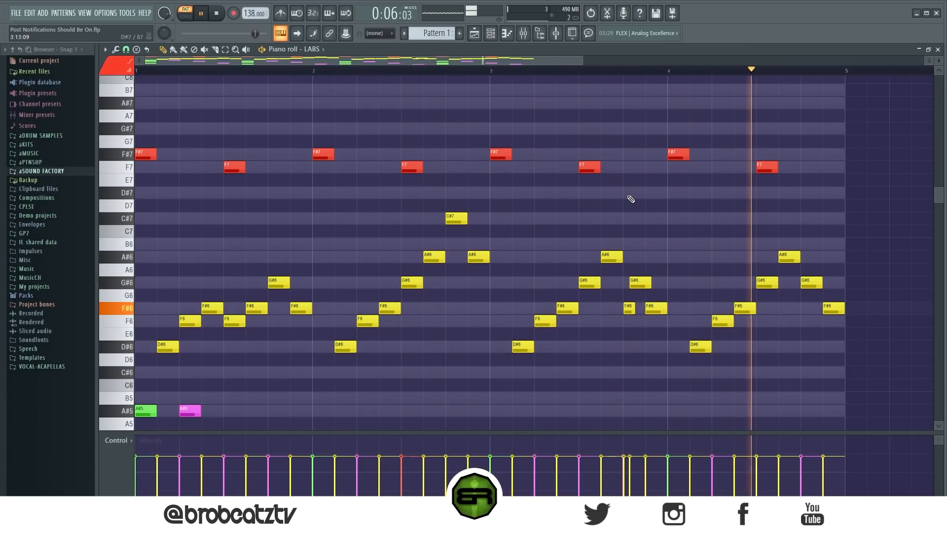
{"action": "key", "text": "space"}
- Raise all red F#7 notes to A#7 and all red F7 notes to G#7, and play the pattern
{"action": "key", "text": "ctrl"}
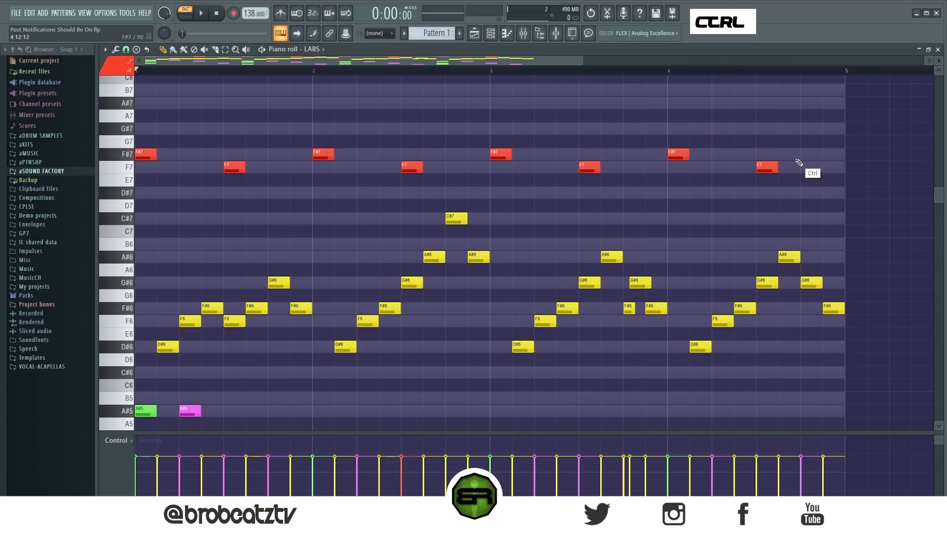
{"action": "left_click_drag", "start_coordinate": [795, 156], "coordinate": [142, 99]}
{"action": "left_click", "coordinate": [200, 121], "text": "ctrl"}
{"action": "left_click_drag", "start_coordinate": [230, 116], "coordinate": [231, 129]}
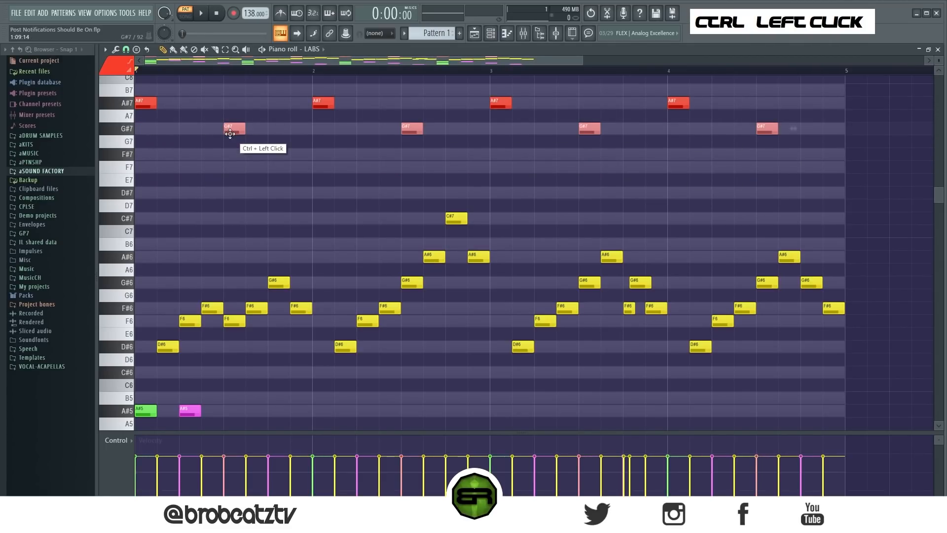
{"action": "left_click", "coordinate": [276, 167], "text": "ctrl"}
{"action": "key", "text": "space"}
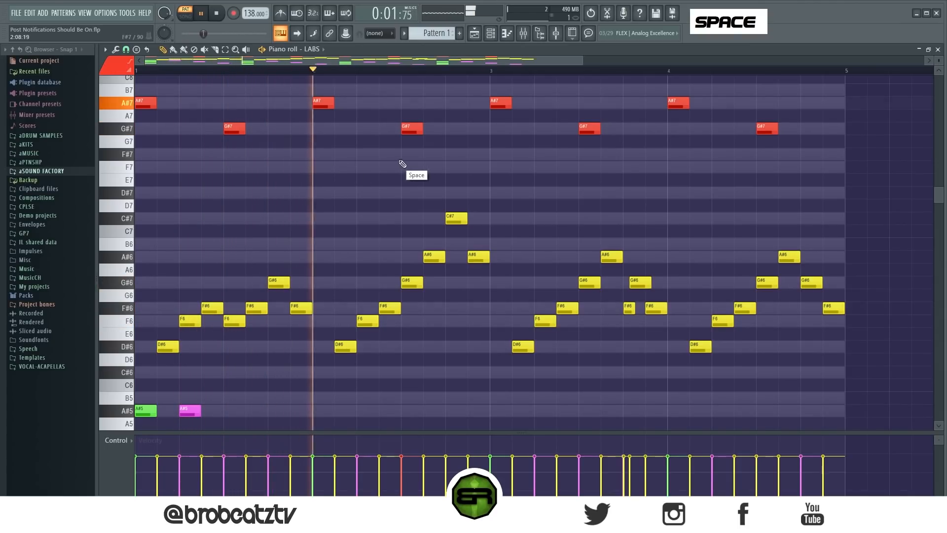
{"action": "key", "text": "space"}
- Lower the red notes in bars 3 and 4 to F#7 on beat 1 and F7 on beat 3, and play the pattern
{"action": "left_click_drag", "start_coordinate": [466, 75], "coordinate": [795, 175]}
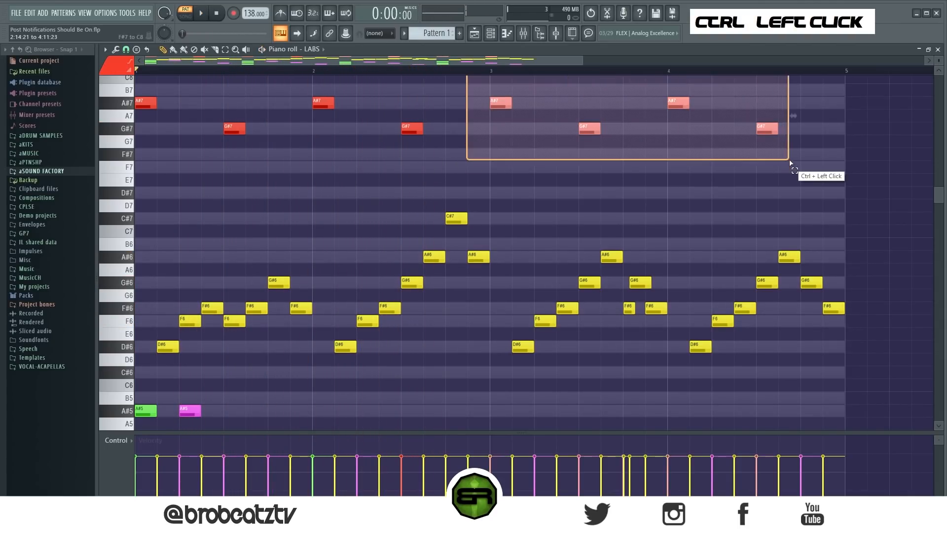
{"action": "mouse_move", "coordinate": [495, 103]}
{"action": "left_mouse_down"}
{"action": "mouse_move", "coordinate": [495, 161]}
{"action": "mouse_move", "coordinate": [826, 196]}
{"action": "left_mouse_up"}
{"action": "left_click_drag", "start_coordinate": [764, 172], "coordinate": [765, 158]}
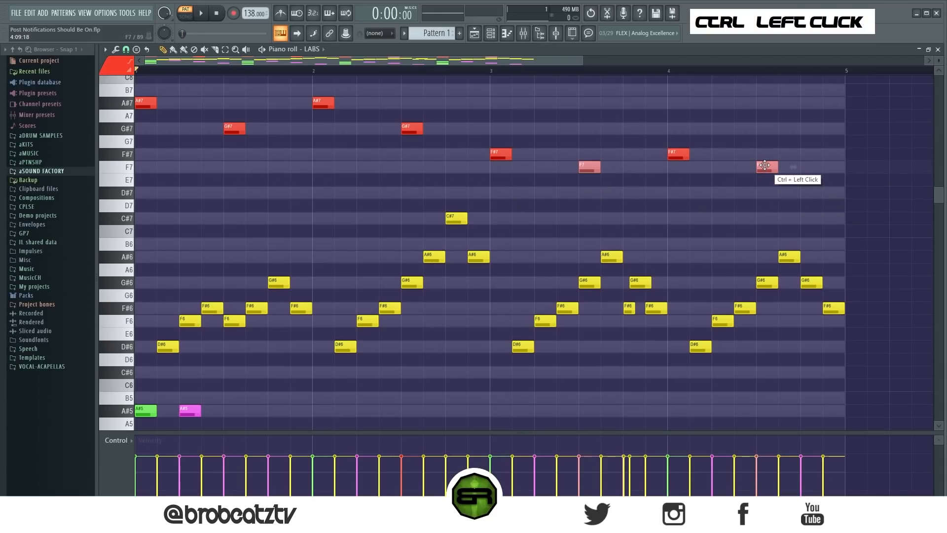
{"action": "right_click", "coordinate": [662, 188]}
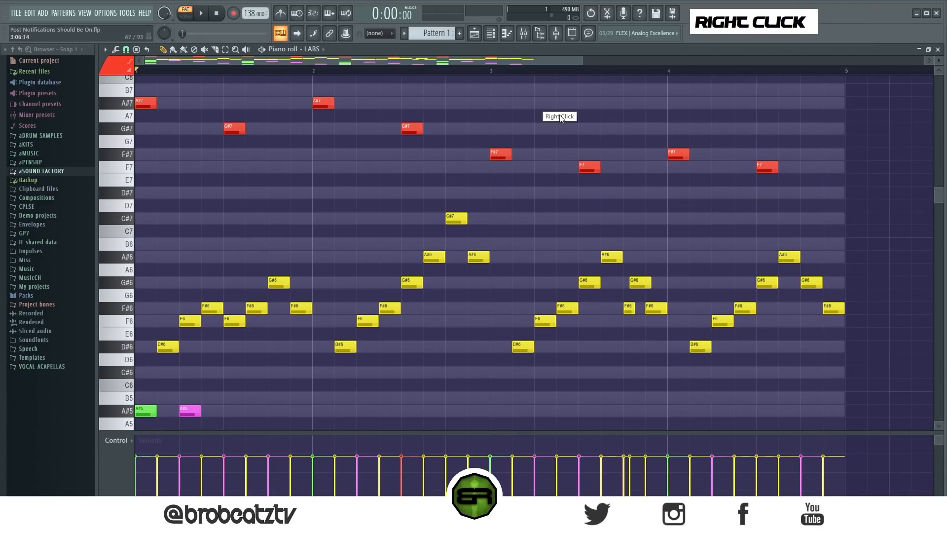
{"action": "key", "text": "space"}
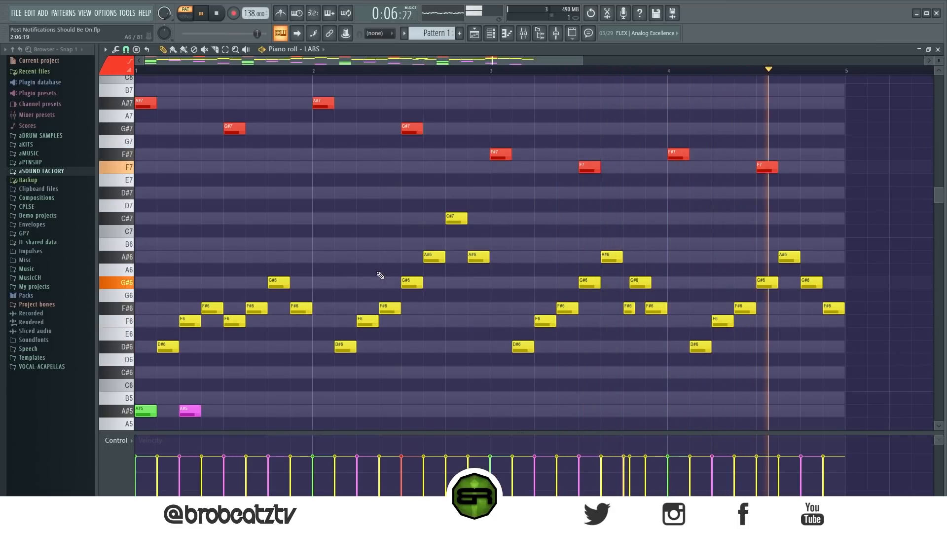
{"action": "key", "text": "space"}
{"action": "right_click", "coordinate": [364, 187]}
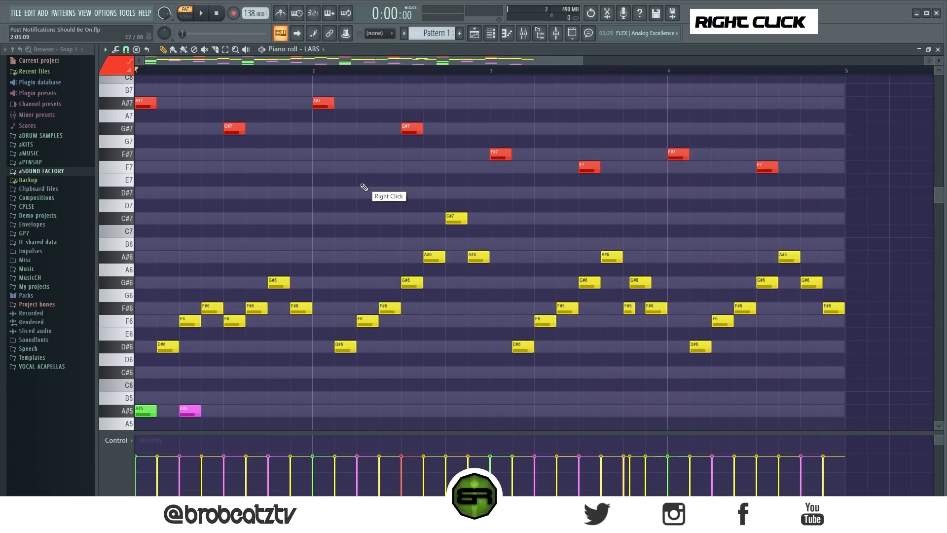
- Try moving the red G#7 notes in bars 1 and 2 half a beat earlier with an added D#7 on beat 4 of bar 1
{"action": "left_click", "coordinate": [238, 131], "text": "ctrl"}
{"action": "left_click", "coordinate": [408, 131], "text": "ctrl+shift"}
{"action": "left_click_drag", "start_coordinate": [414, 131], "coordinate": [393, 131]}
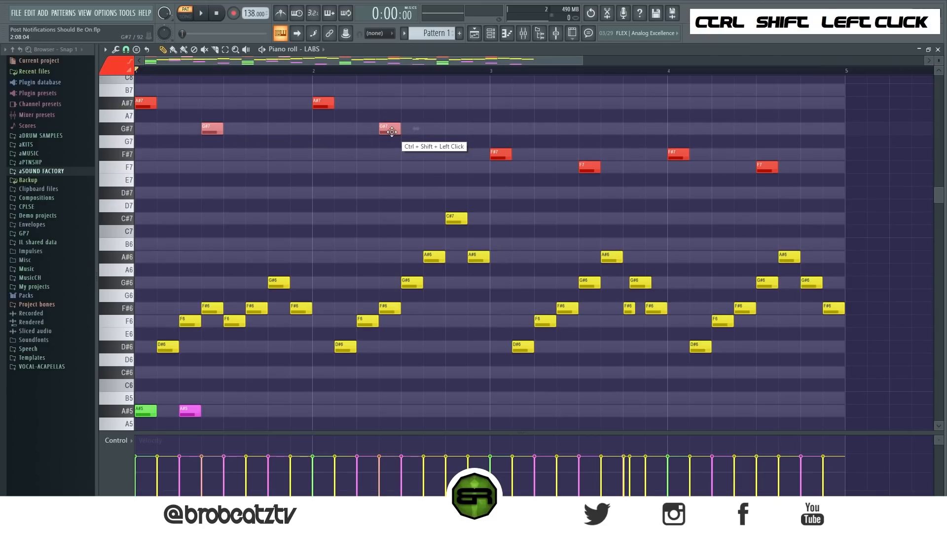
{"action": "right_click", "coordinate": [322, 205]}
{"action": "left_click", "coordinate": [275, 191]}
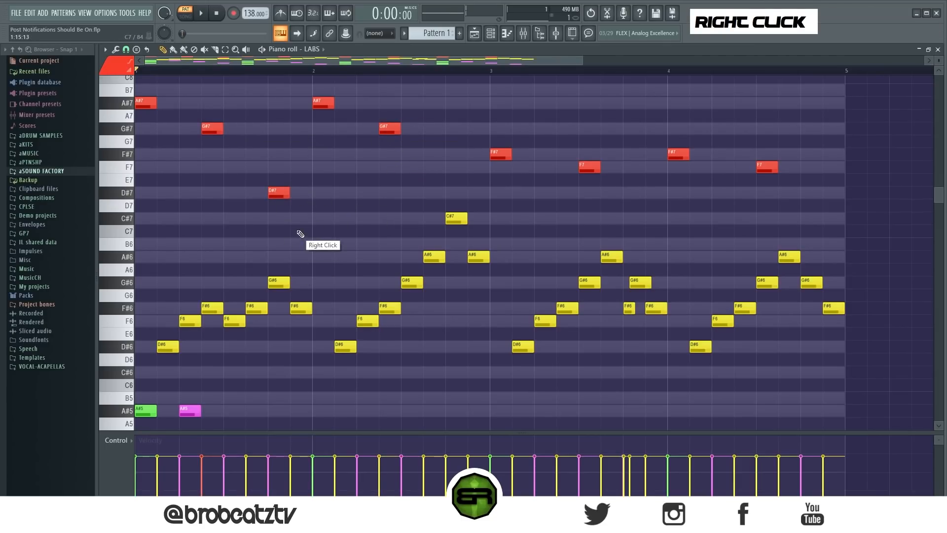
{"action": "key", "text": "space"}
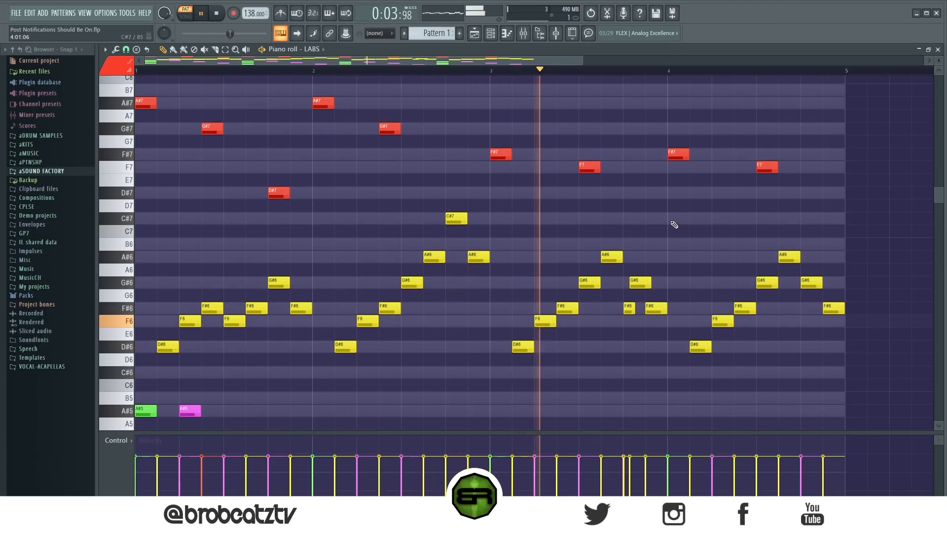
{"action": "key", "text": "space"}
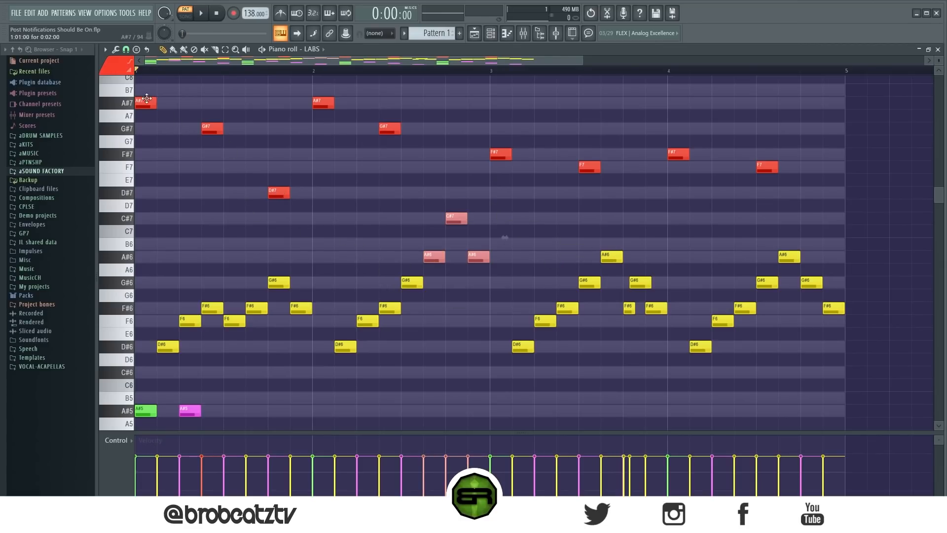
- Replace the red notes in bars 1 and 2 with a copy of bars 3 and 4 raised to A#7 and G#7
{"action": "right_click", "coordinate": [147, 100]}
{"action": "left_click_drag", "start_coordinate": [452, 85], "coordinate": [166, 199]}
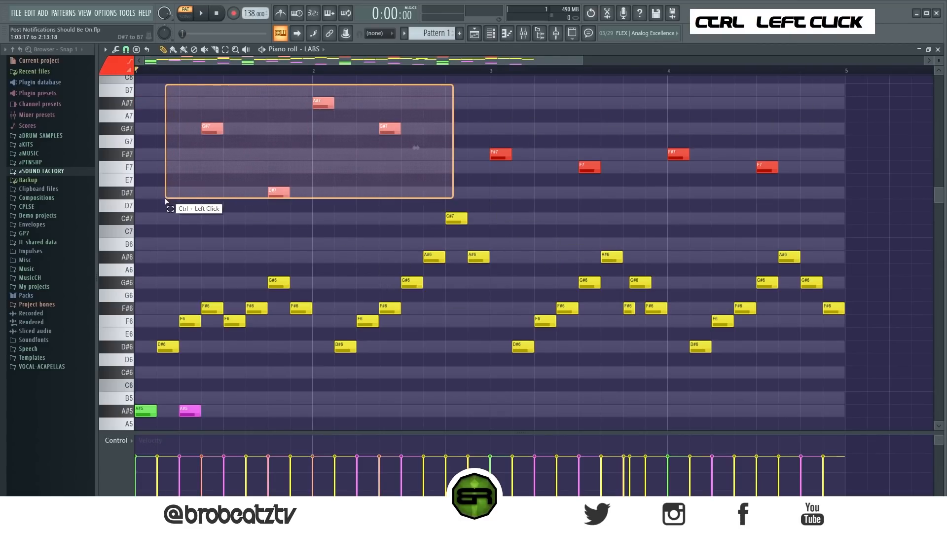
{"action": "key", "text": "Delete"}
{"action": "left_click_drag", "start_coordinate": [451, 123], "coordinate": [766, 191]}
{"action": "left_click_drag", "start_coordinate": [503, 154], "coordinate": [148, 103]}
{"action": "left_click_drag", "start_coordinate": [209, 109], "coordinate": [423, 134]}
{"action": "left_click_drag", "start_coordinate": [410, 119], "coordinate": [412, 138]}
{"action": "right_click", "coordinate": [361, 208]}
- Try stretching all the red notes to two beats each, and shorten them back to half a beat
{"action": "key", "text": "ctrl"}
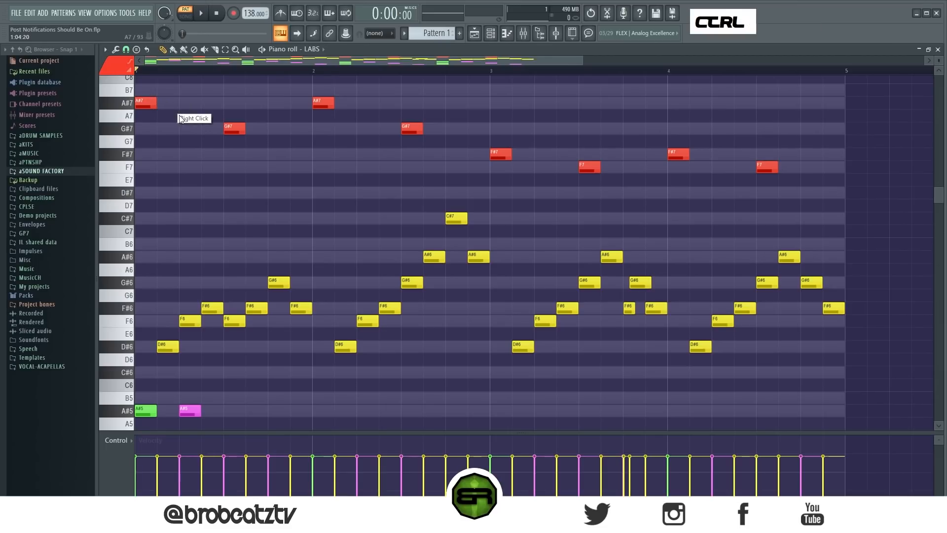
{"action": "left_click_drag", "start_coordinate": [135, 105], "coordinate": [127, 176]}
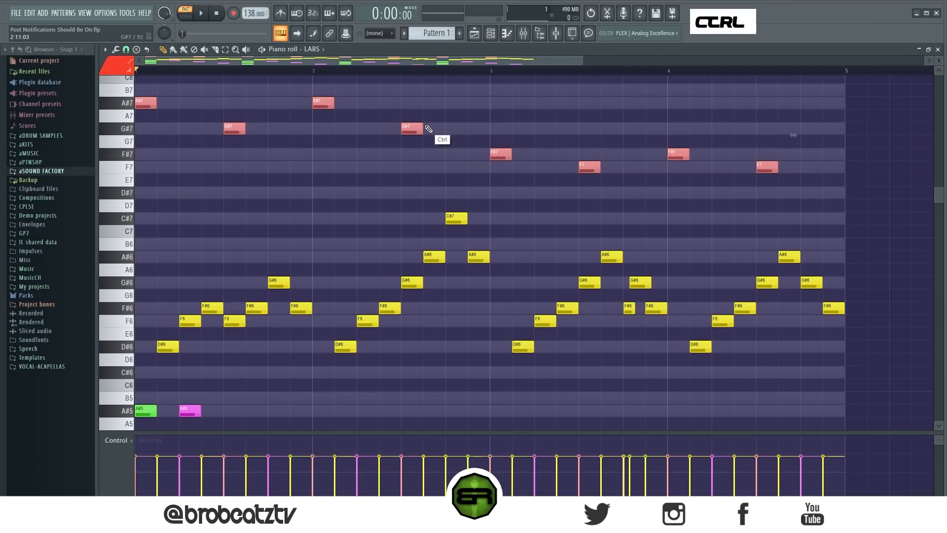
{"action": "left_click_drag", "start_coordinate": [422, 127], "coordinate": [484, 132]}
{"action": "right_click", "coordinate": [408, 285]}
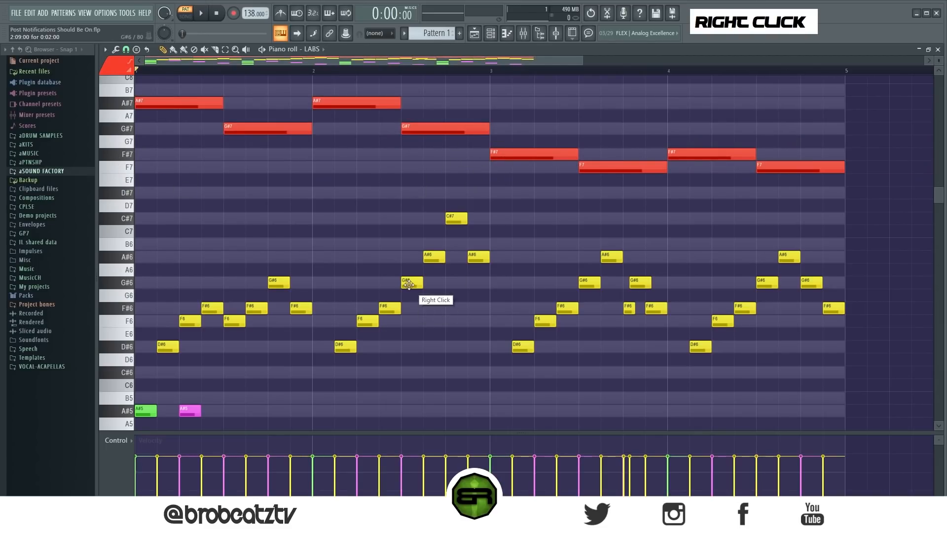
{"action": "left_click_drag", "start_coordinate": [814, 185], "coordinate": [136, 98]}
{"action": "left_click_drag", "start_coordinate": [219, 103], "coordinate": [155, 104]}
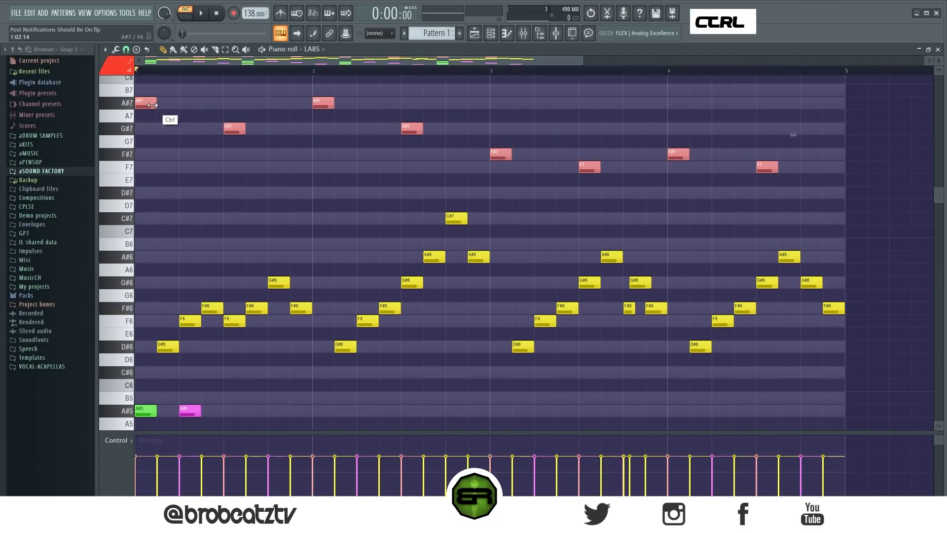
{"action": "right_click", "coordinate": [264, 197], "text": "ctrl"}
- Play the whole four-bar pattern with all the colour-coded layers in view
{"action": "scroll", "coordinate": [290, 186], "scroll_direction": "up", "scroll_amount": 1}
{"action": "right_click", "coordinate": [334, 169], "text": "ctrl"}
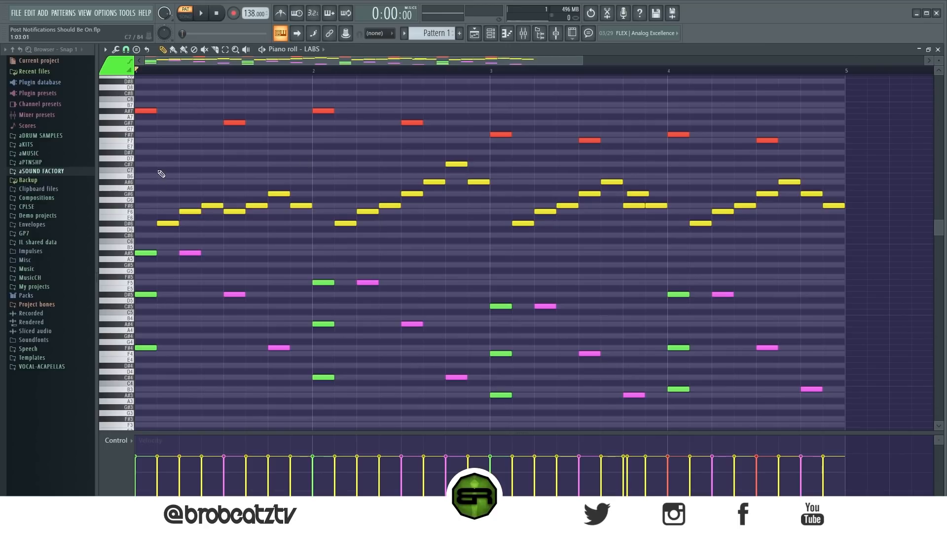
{"action": "key", "text": "space"}
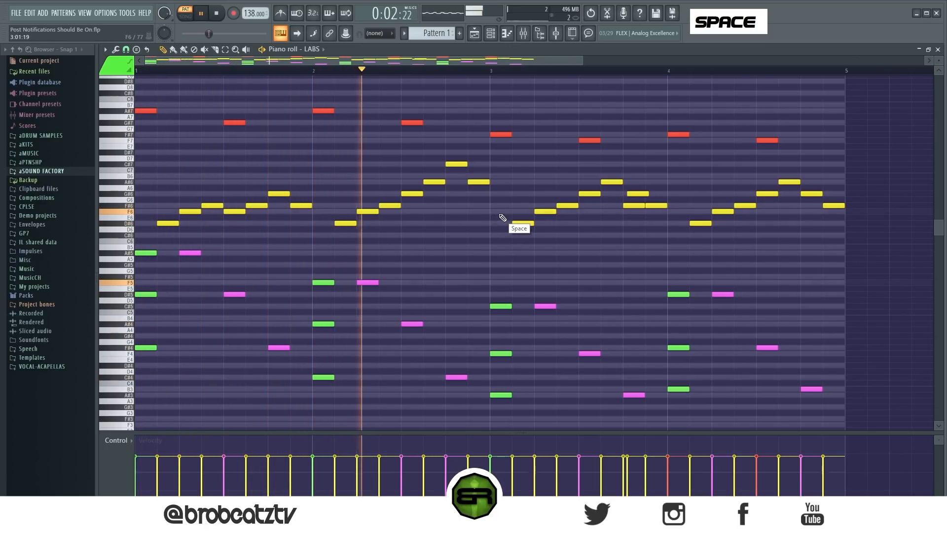
- Stretch all the notes in the four-bar pattern to nearly one bar each and play the stretched version
{"action": "key", "text": "space"}
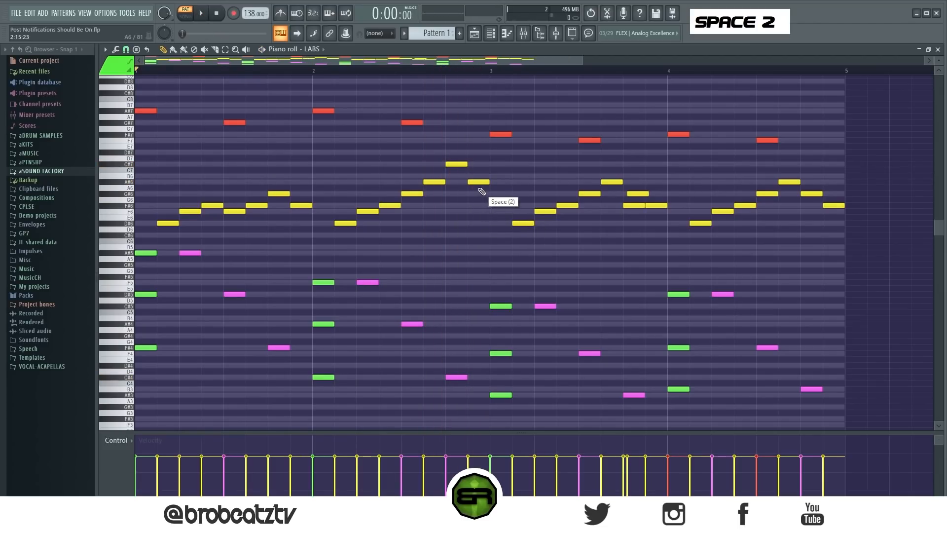
{"action": "key", "text": "ctrl+a"}
{"action": "key", "text": "ctrl+a"}
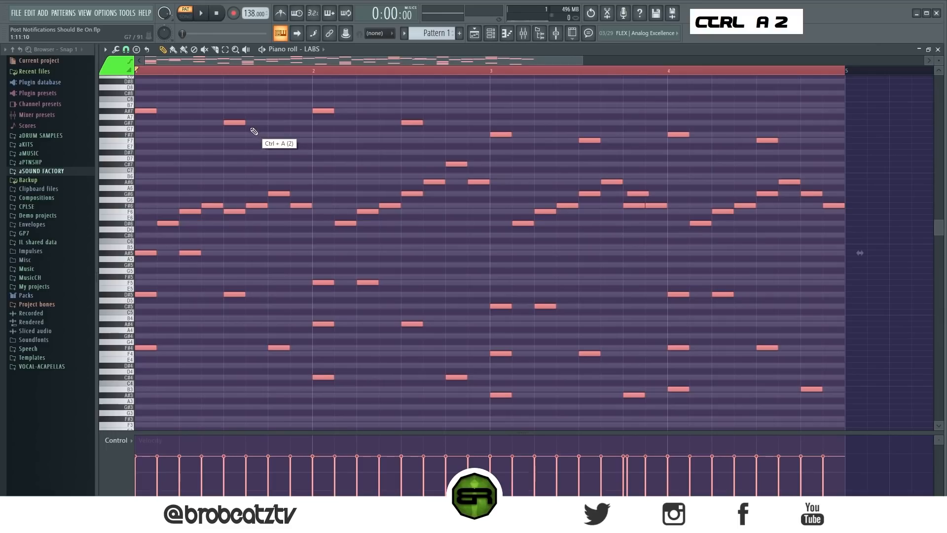
{"action": "left_click_drag", "start_coordinate": [246, 122], "coordinate": [240, 157]}
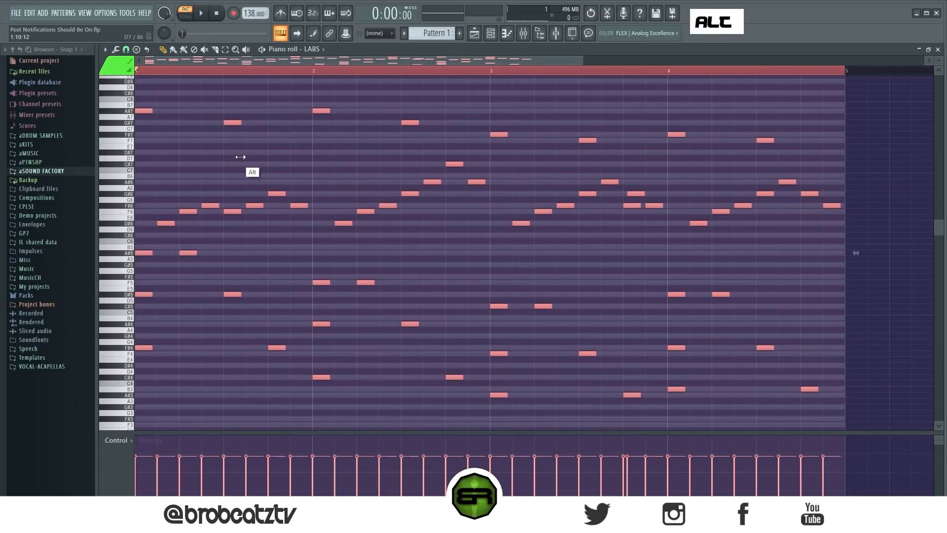
{"action": "left_click_drag", "start_coordinate": [242, 157], "coordinate": [389, 150]}
{"action": "scroll", "coordinate": [368, 72], "scroll_direction": "down", "scroll_amount": 2}
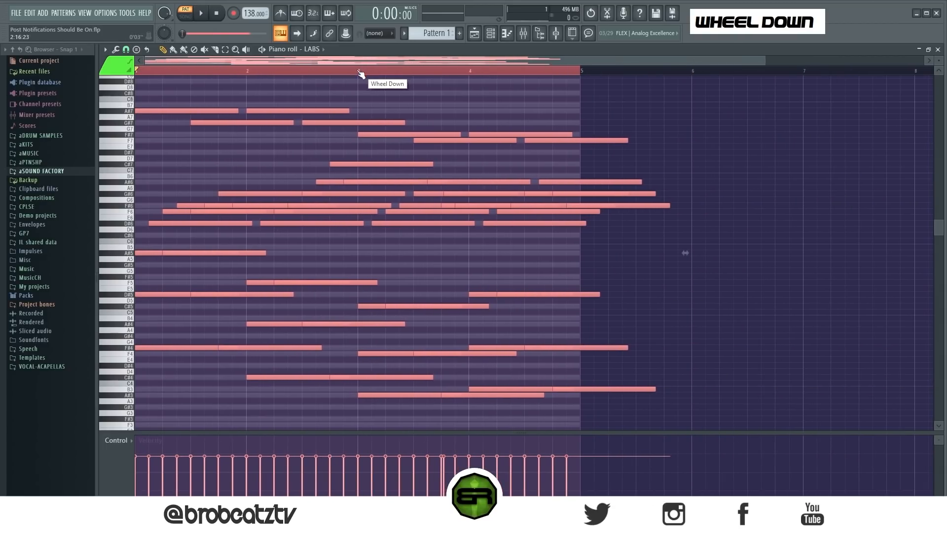
{"action": "key", "text": "space"}
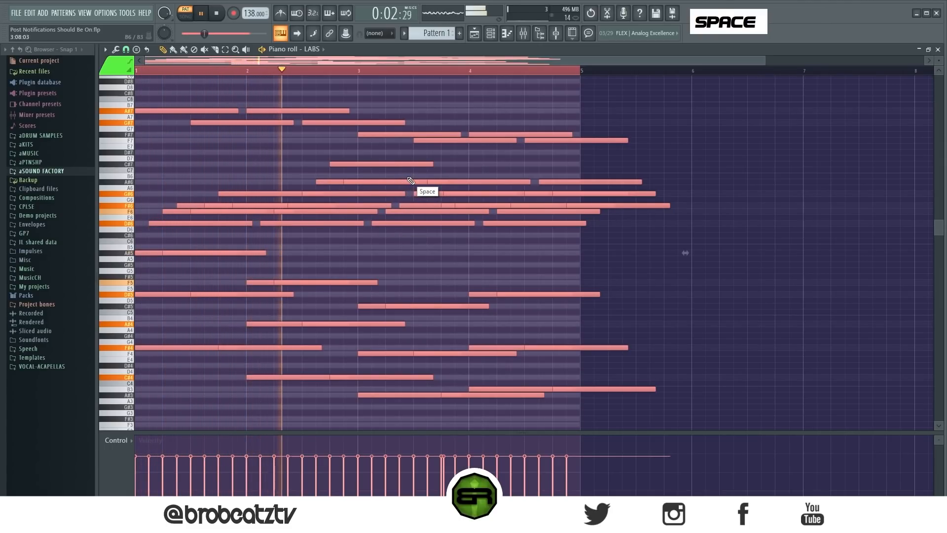
{"action": "right_click", "coordinate": [649, 192]}
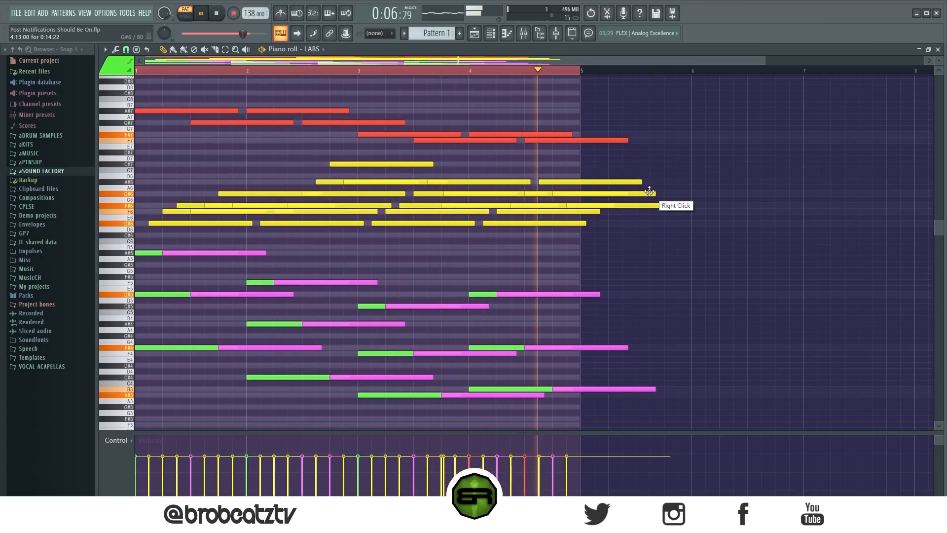
{"action": "key", "text": "space"}
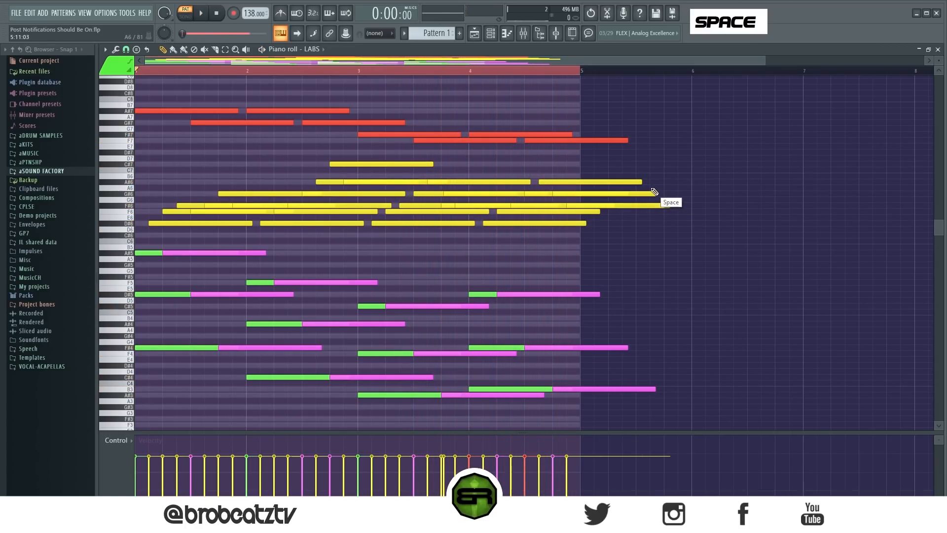
- Slice off and delete the note ends overhanging bar 4, and copy the whole four-bar pattern into bars 5 to 8
{"action": "left_click_drag", "start_coordinate": [578, 143], "coordinate": [591, 398]}
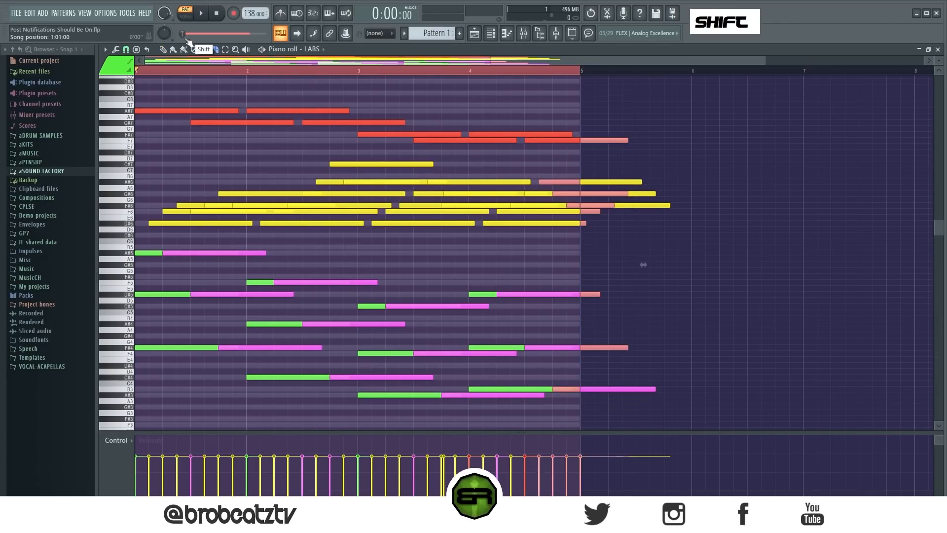
{"action": "left_click_drag", "start_coordinate": [710, 120], "coordinate": [594, 399]}
{"action": "key", "text": "Delete"}
{"action": "key", "text": "ctrl+a"}
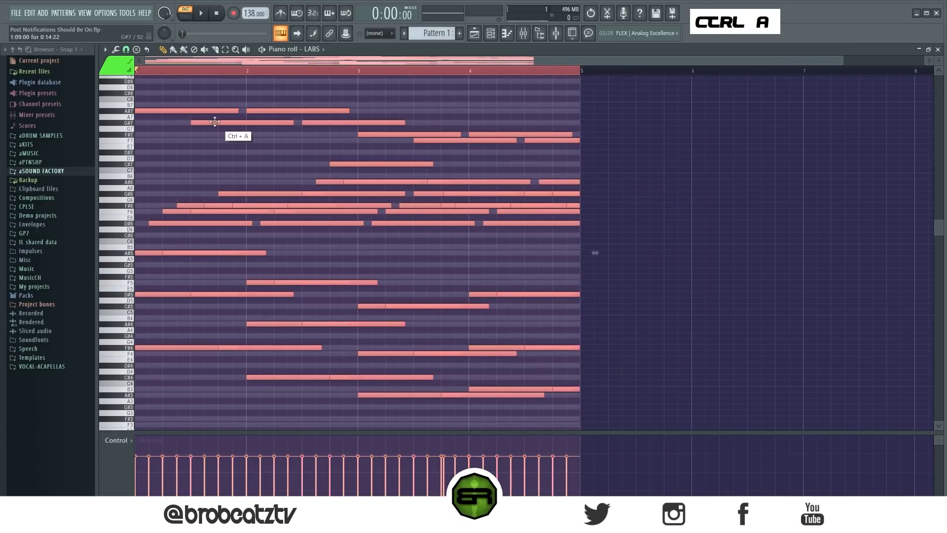
{"action": "left_click_drag", "start_coordinate": [154, 112], "coordinate": [627, 127], "text": "shift"}
- Shorten all the notes in bars 1 to 4 back to half a beat, leaving bars 5 to 8 stretched
{"action": "left_click_drag", "start_coordinate": [575, 91], "coordinate": [131, 417], "text": "ctrl"}
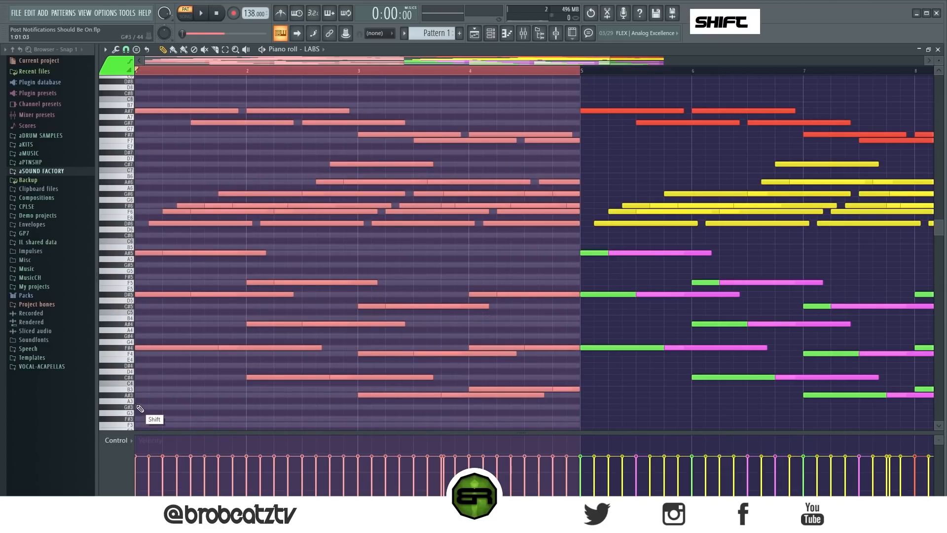
{"action": "key", "text": "shift+d"}
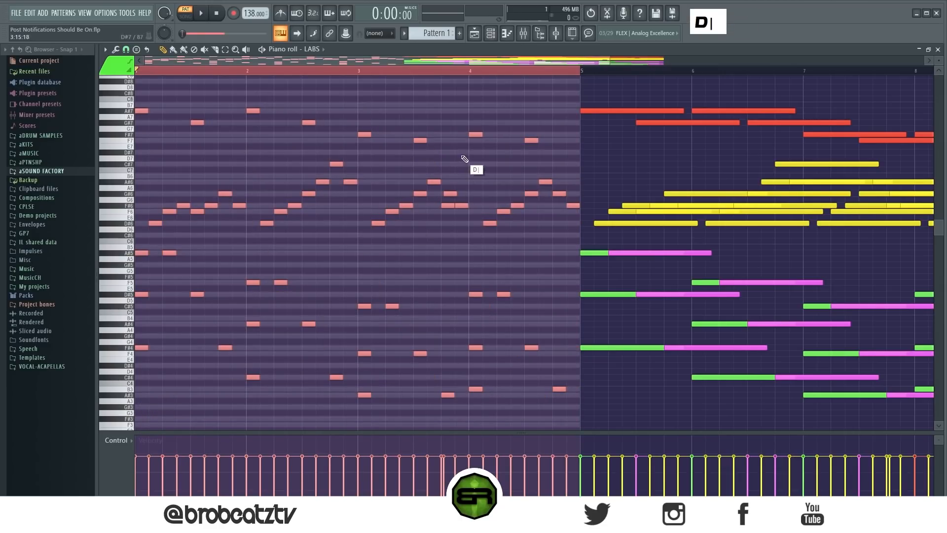
{"action": "right_click", "coordinate": [457, 203]}
{"action": "scroll", "coordinate": [268, 78], "scroll_direction": "down", "scroll_amount": 2}
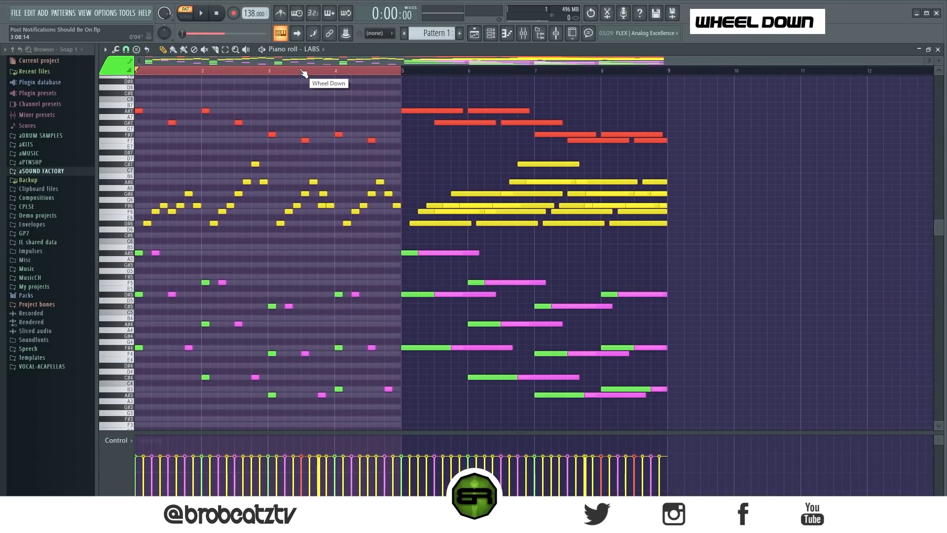
{"action": "right_click", "coordinate": [197, 178], "text": "alt"}
{"action": "left_click_drag", "start_coordinate": [261, 177], "coordinate": [557, 215]}
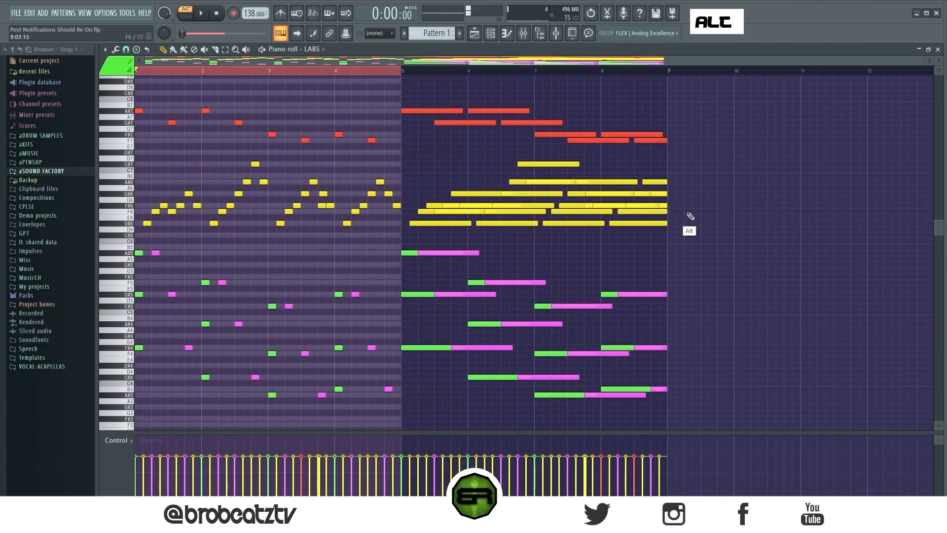
{"action": "right_click", "coordinate": [605, 218]}
{"action": "scroll", "coordinate": [592, 219], "scroll_direction": "down", "scroll_amount": 3}
{"action": "scroll", "coordinate": [590, 219], "scroll_direction": "up", "scroll_amount": 2}
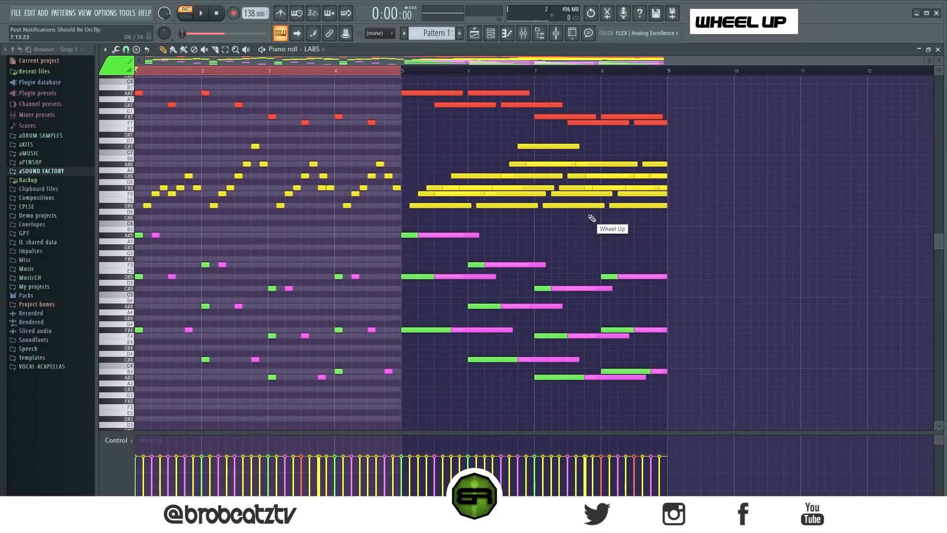
{"action": "right_click", "coordinate": [759, 219]}
{"action": "left_click", "coordinate": [412, 253], "text": "ctrl"}
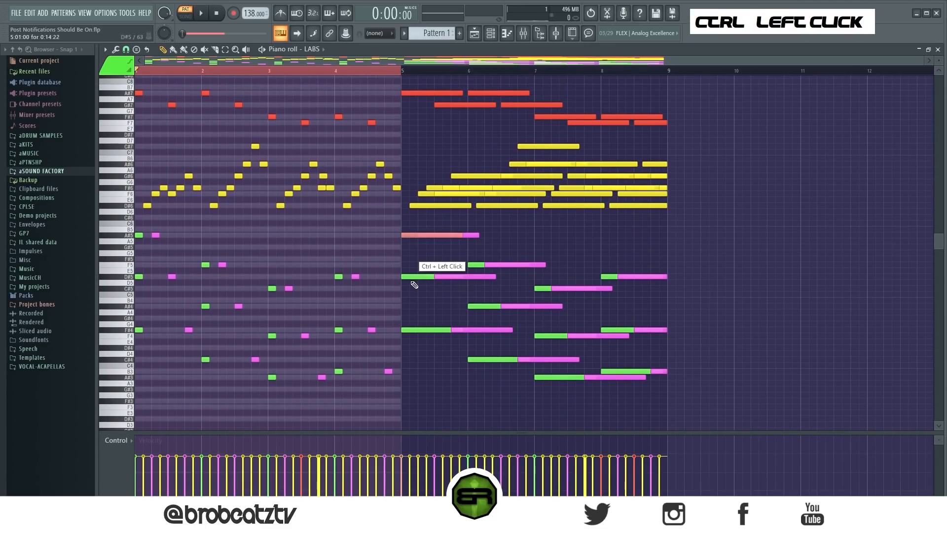
{"action": "left_click", "coordinate": [405, 277], "text": "ctrl+shift"}
{"action": "right_click", "coordinate": [453, 386]}
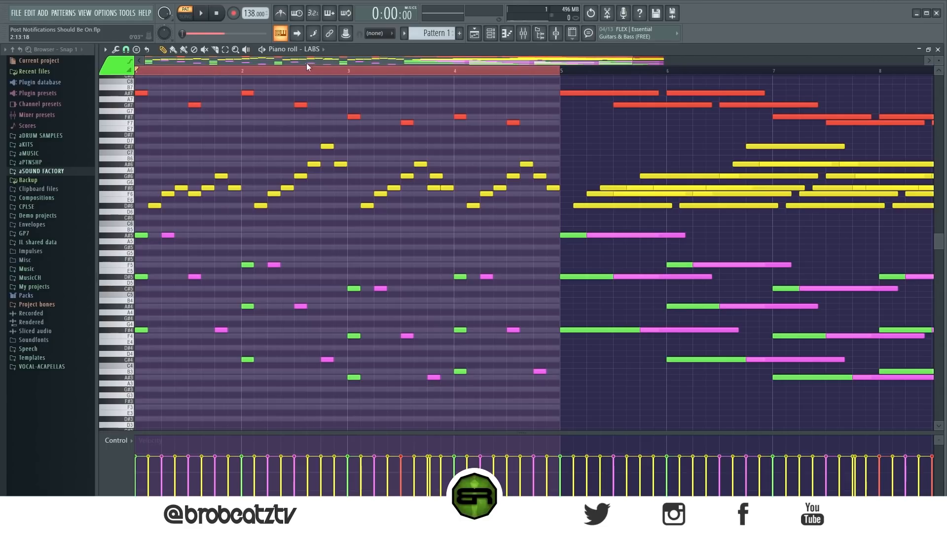
{"action": "left_click_drag", "start_coordinate": [150, 228], "coordinate": [139, 344], "text": "ctrl"}
{"action": "left_click_drag", "start_coordinate": [245, 265], "coordinate": [251, 372]}
{"action": "right_click", "coordinate": [234, 293]}
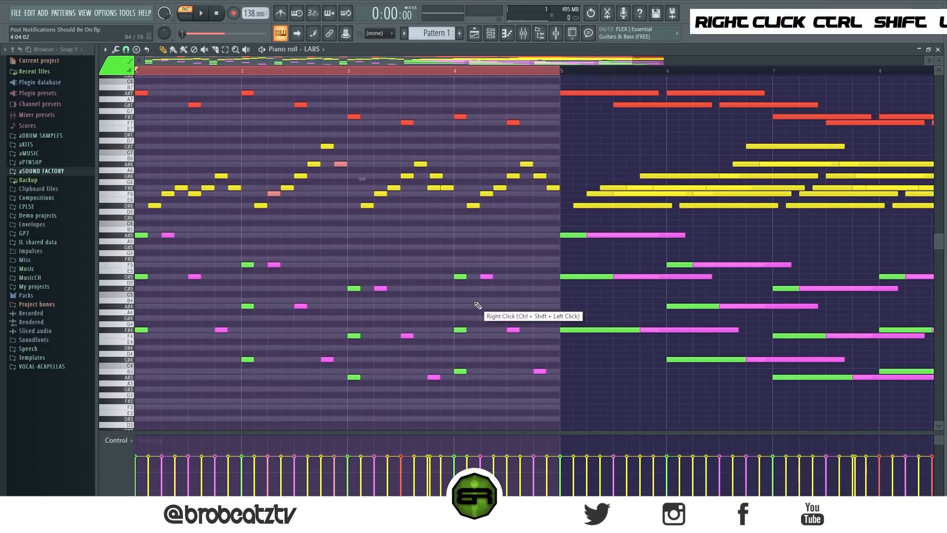
- Copy the lowest green note of each chord in bars 1 to 4 into the (AK) 808 SOFTCLIP channel's piano roll
{"action": "left_click_drag", "start_coordinate": [461, 367], "coordinate": [461, 388], "text": "ctrl"}
{"action": "left_click_drag", "start_coordinate": [356, 370], "coordinate": [353, 393], "text": "ctrl+shift"}
{"action": "left_click_drag", "start_coordinate": [247, 351], "coordinate": [243, 375], "text": "ctrl+shift"}
{"action": "left_click_drag", "start_coordinate": [147, 321], "coordinate": [142, 341], "text": "ctrl+shift"}
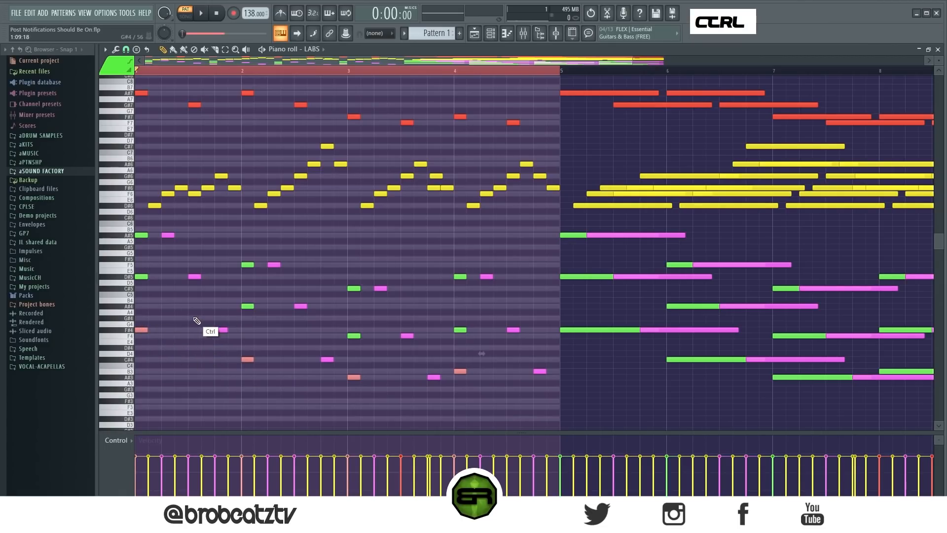
{"action": "key", "text": "ctrl+c"}
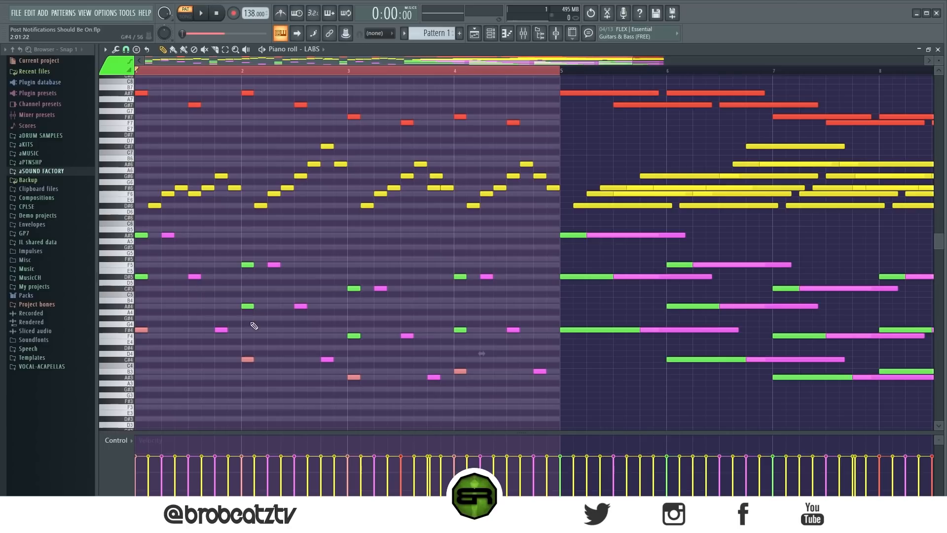
{"action": "left_click", "coordinate": [494, 35]}
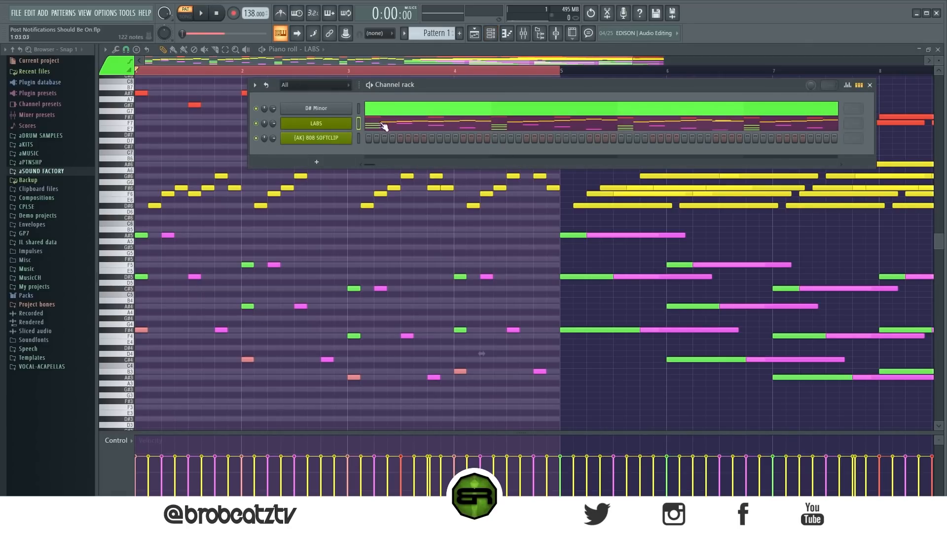
{"action": "right_click", "coordinate": [333, 138]}
{"action": "left_click", "coordinate": [373, 138]}
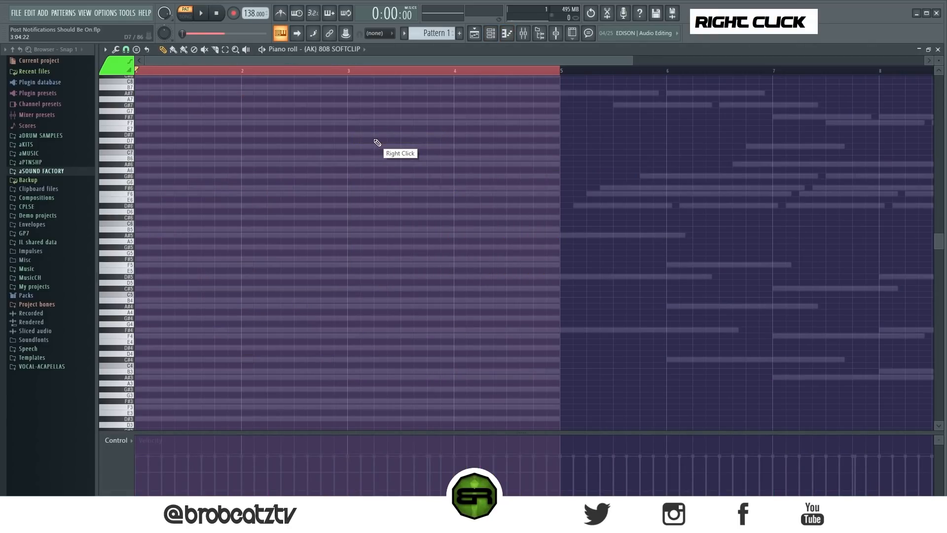
{"action": "key", "text": "ctrl+v"}
- Raise the four pasted 808 notes to full velocity, move them up one octave, and play them with the melody
{"action": "scroll", "coordinate": [373, 175], "scroll_direction": "down", "scroll_amount": 1}
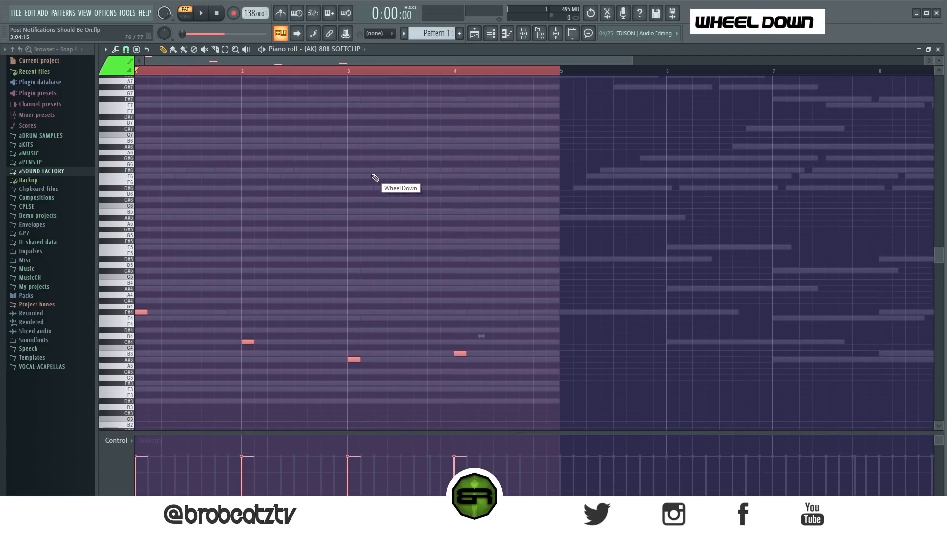
{"action": "scroll", "coordinate": [379, 187], "scroll_direction": "up", "scroll_amount": 3, "text": "alt"}
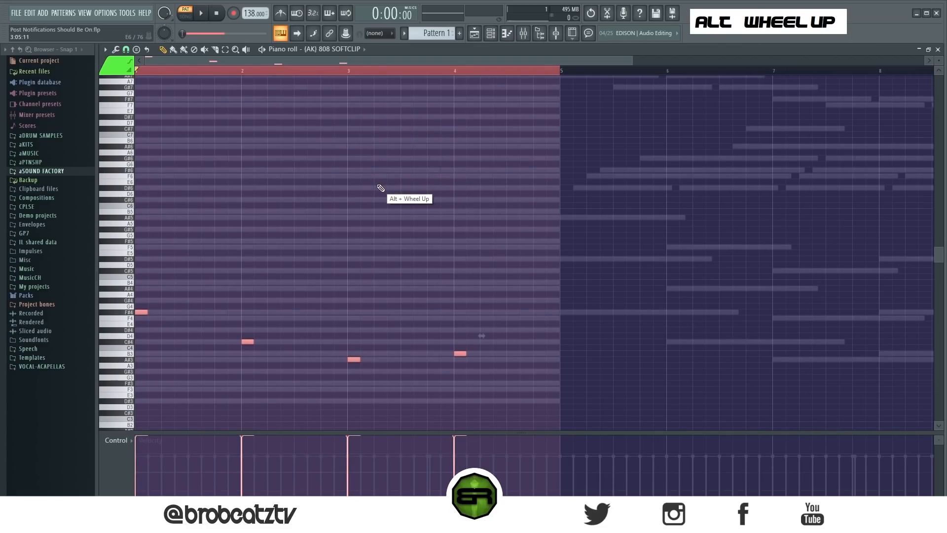
{"action": "key", "text": "ctrl+Up"}
{"action": "right_click", "coordinate": [382, 188]}
{"action": "left_click_drag", "start_coordinate": [239, 226], "coordinate": [292, 291]}
{"action": "right_click", "coordinate": [292, 291]}
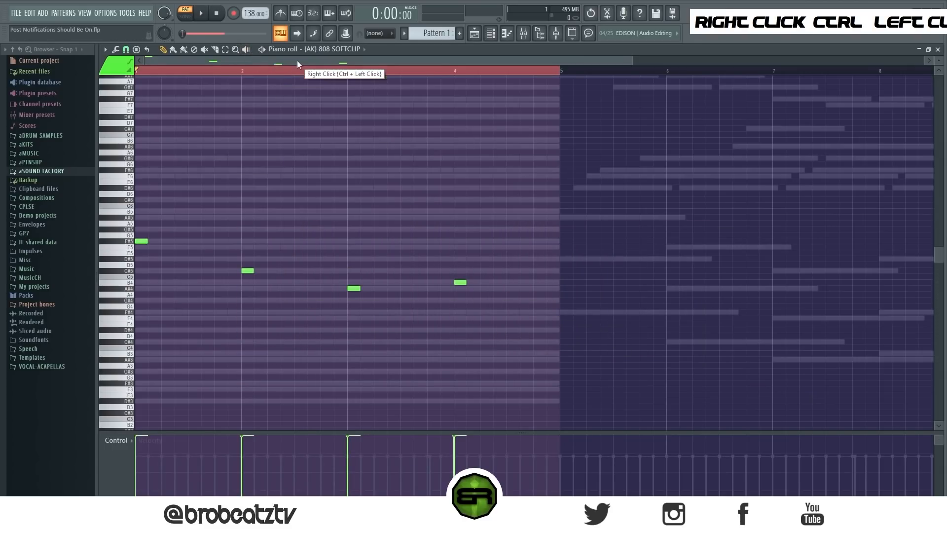
{"action": "key", "text": "space"}
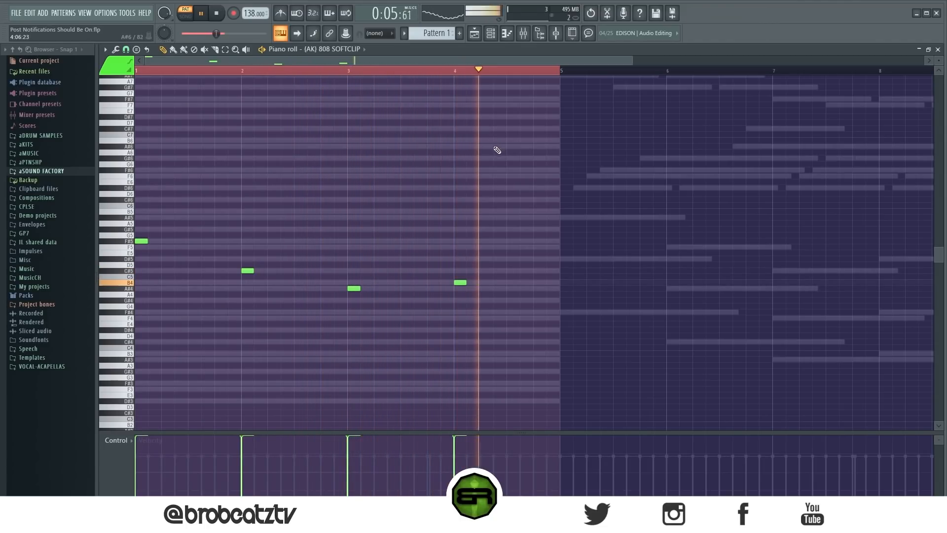
{"action": "key", "text": "space"}
- Examine which notes make up the first green chord in bar 1 of the LABS pattern
{"action": "left_click", "coordinate": [141, 240], "text": "ctrl"}
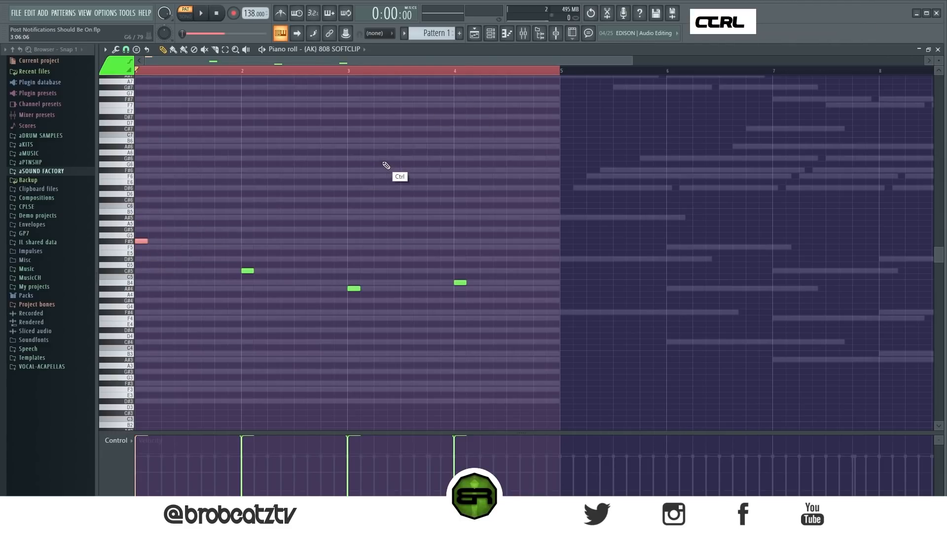
{"action": "left_click", "coordinate": [502, 38]}
{"action": "left_click", "coordinate": [425, 127]}
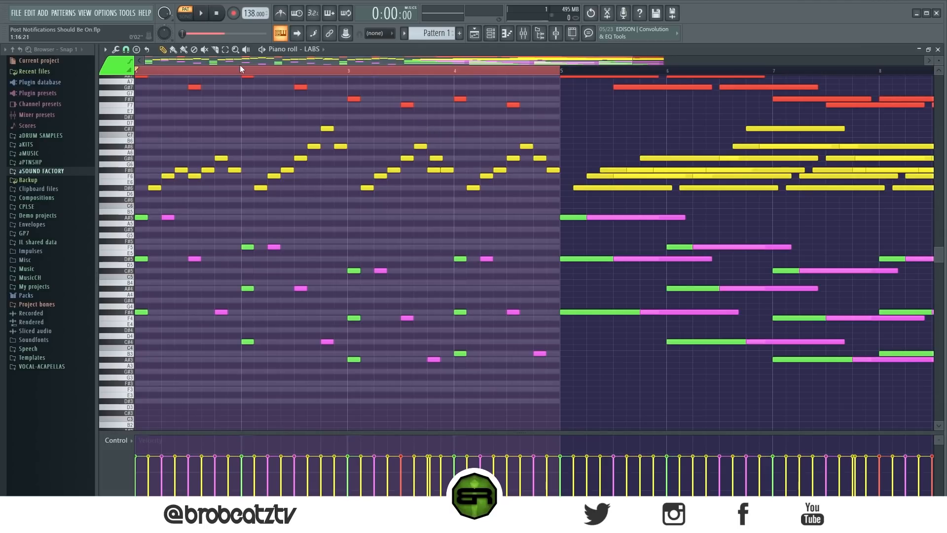
{"action": "scroll", "coordinate": [250, 63], "scroll_direction": "up", "scroll_amount": 5}
{"action": "left_click_drag", "start_coordinate": [140, 210], "coordinate": [145, 305]}
{"action": "scroll", "coordinate": [181, 241], "scroll_direction": "up", "scroll_amount": 1}
{"action": "scroll", "coordinate": [181, 240], "scroll_direction": "up", "scroll_amount": 1}
{"action": "left_click_drag", "start_coordinate": [148, 91], "coordinate": [264, 270]}
{"action": "left_click", "coordinate": [247, 268], "text": "ctrl"}
{"action": "scroll", "coordinate": [174, 266], "scroll_direction": "down", "scroll_amount": 1}
{"action": "left_click_drag", "start_coordinate": [143, 220], "coordinate": [159, 365]}
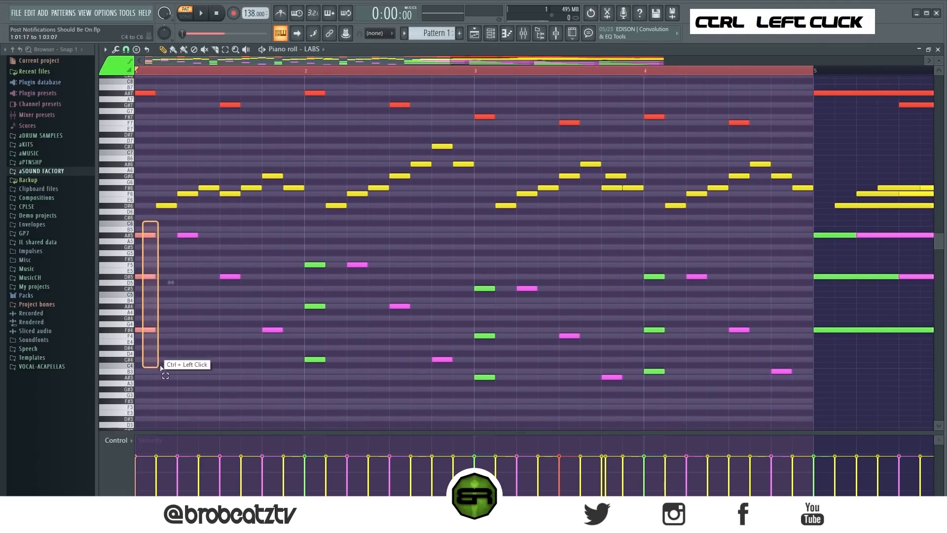
{"action": "left_click", "coordinate": [190, 371], "text": "ctrl"}
- Try raising the lowest green note of bar 1 in LABS by one octave, and put it back
{"action": "left_click_drag", "start_coordinate": [157, 304], "coordinate": [132, 356]}
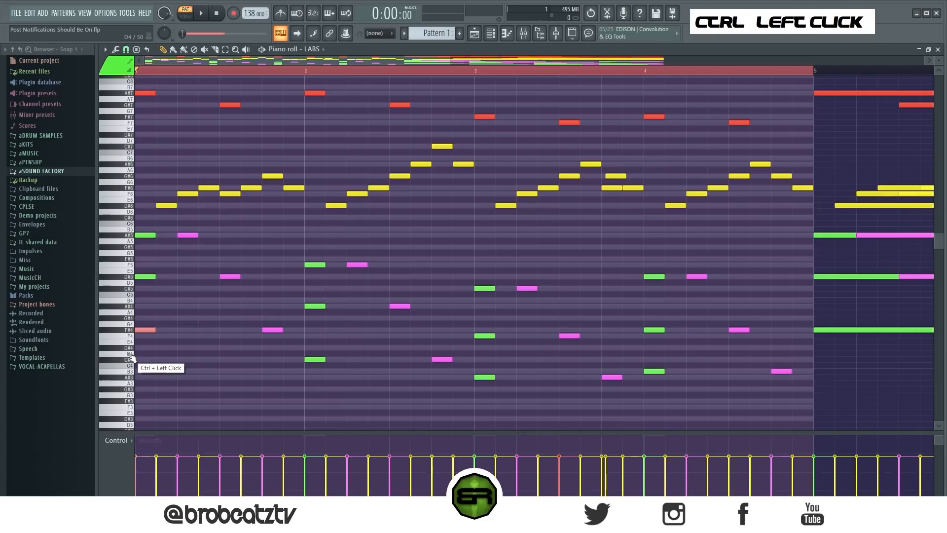
{"action": "key", "text": "ctrl+Up"}
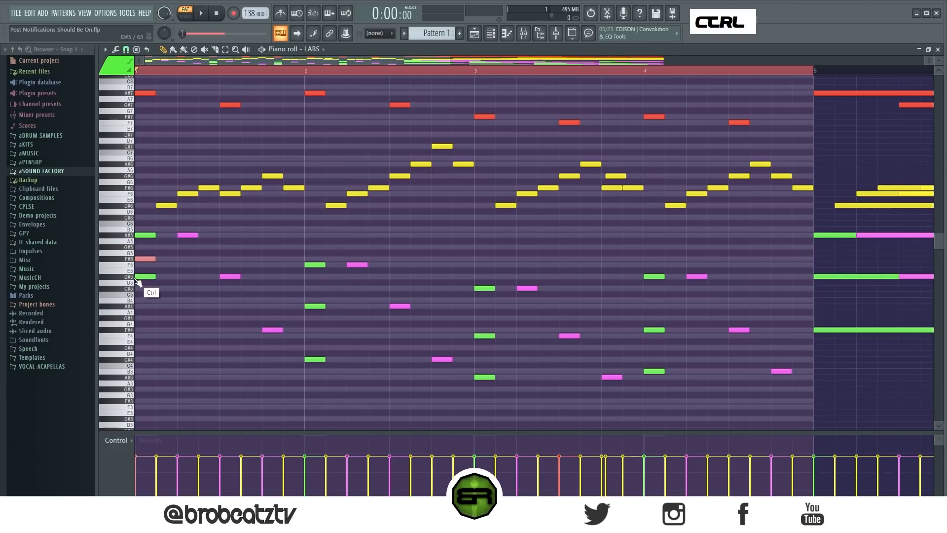
{"action": "key", "text": "ctrl+Down"}
{"action": "right_click", "coordinate": [173, 321]}
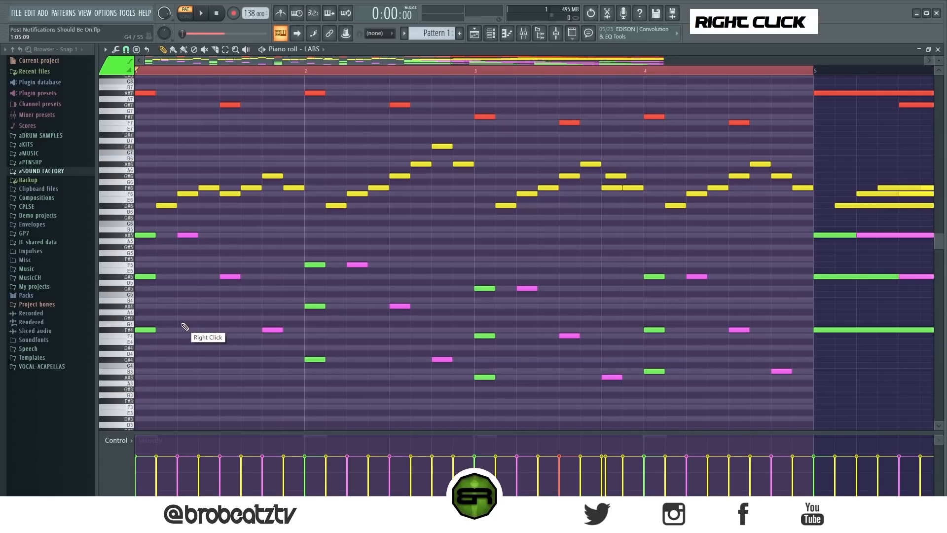
- Move the bar 1 note of the (AK) 808 SOFTCLIP part up to A#5 and play the pattern
{"action": "left_click", "coordinate": [491, 39]}
{"action": "left_click", "coordinate": [388, 143]}
{"action": "left_click_drag", "start_coordinate": [152, 259], "coordinate": [152, 236]}
{"action": "key", "text": "space"}
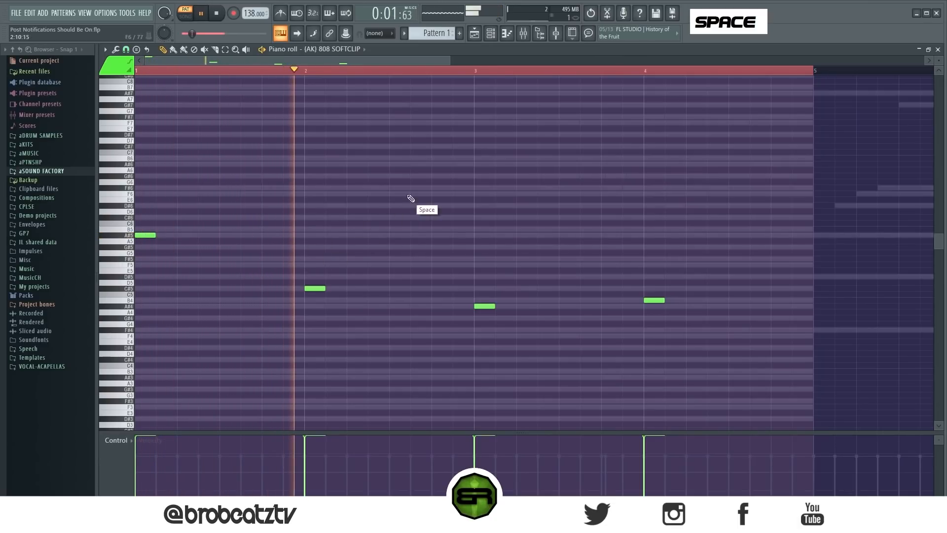
{"action": "key", "text": "space"}
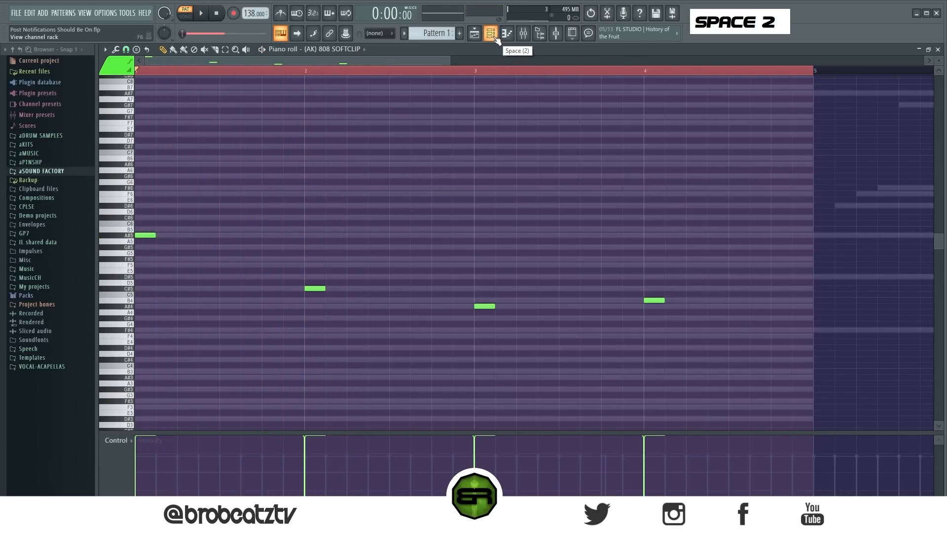
{"action": "left_click", "coordinate": [494, 38]}
{"action": "left_click", "coordinate": [388, 129]}
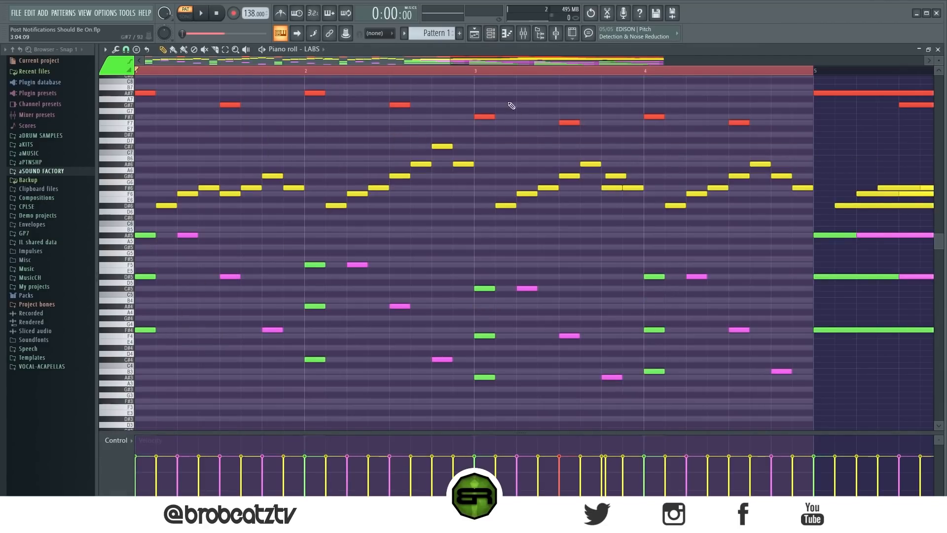
{"action": "left_click", "coordinate": [491, 37]}
{"action": "left_click", "coordinate": [381, 143]}
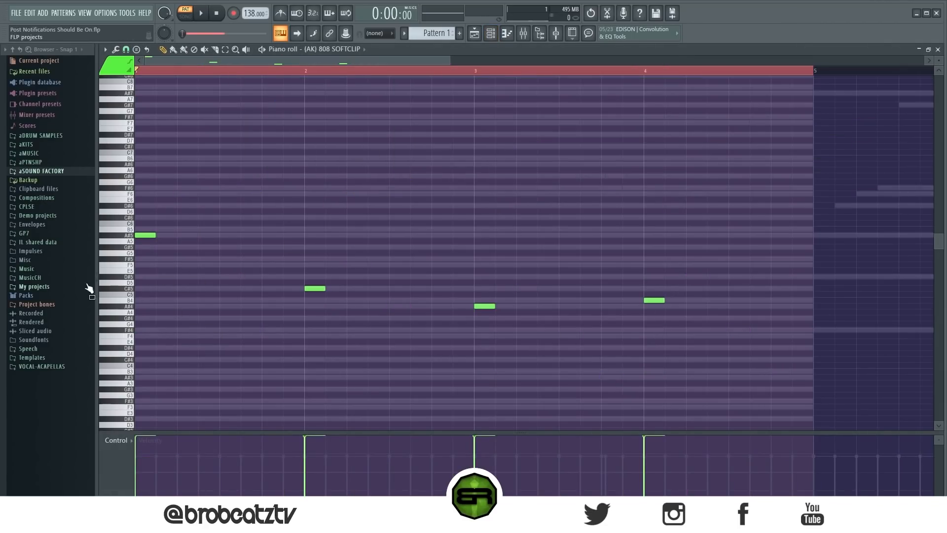
- Move the bar 1 note of the 808 part down to D#5 and play the pattern
{"action": "left_click_drag", "start_coordinate": [148, 235], "coordinate": [148, 276]}
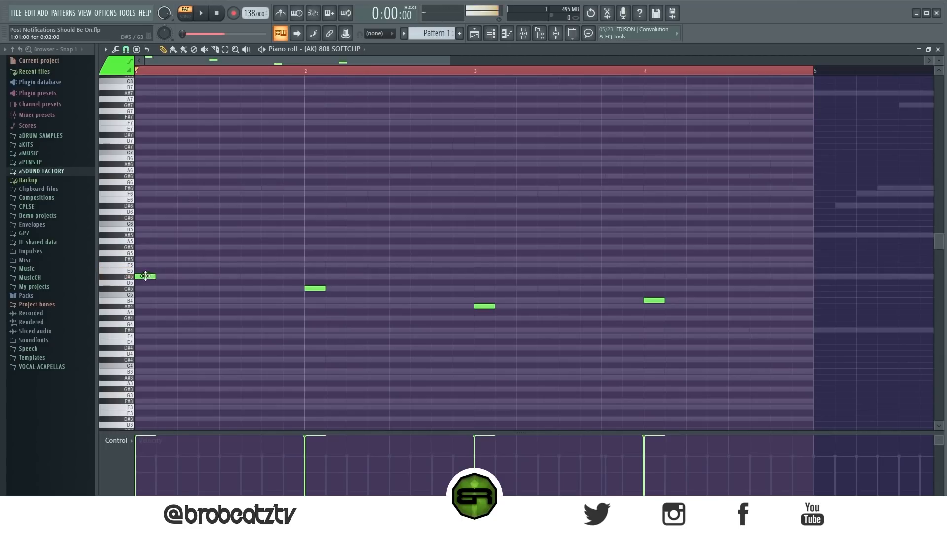
{"action": "key", "text": "space"}
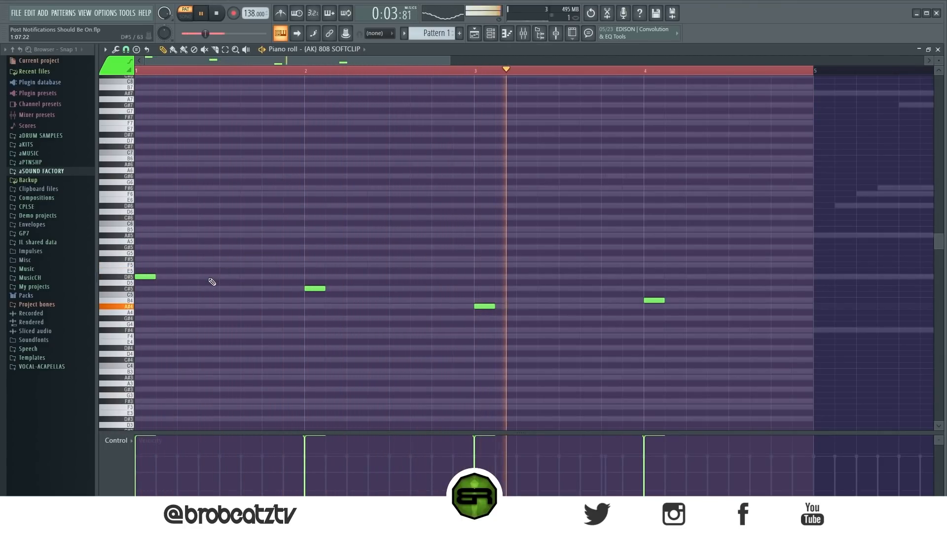
{"action": "key", "text": "space"}
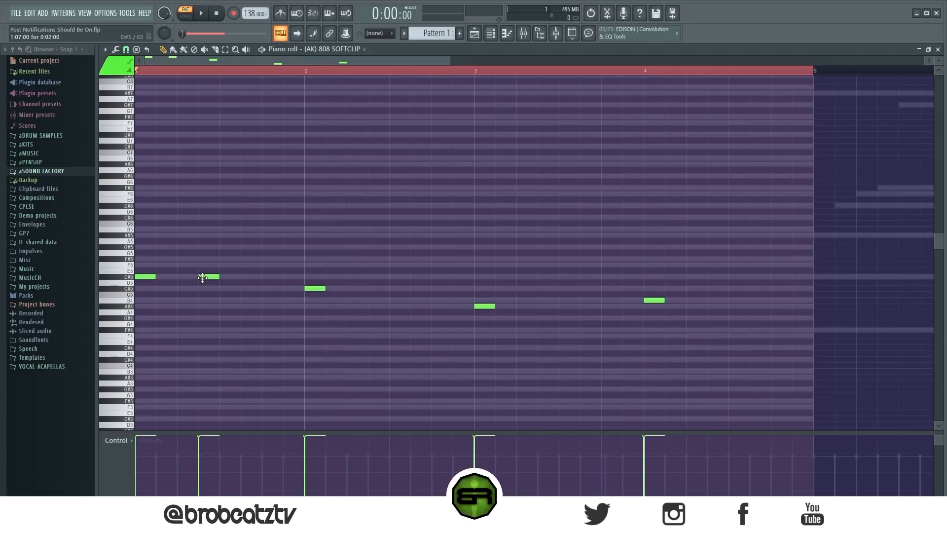
- Add a second D#5 in bar 1 and replace the bar 2 note with a copy of the pair on C#5, starting at step 5
{"action": "right_click", "coordinate": [316, 288]}
{"action": "left_click_drag", "start_coordinate": [272, 245], "coordinate": [136, 320]}
{"action": "left_click_drag", "start_coordinate": [155, 277], "coordinate": [348, 289]}
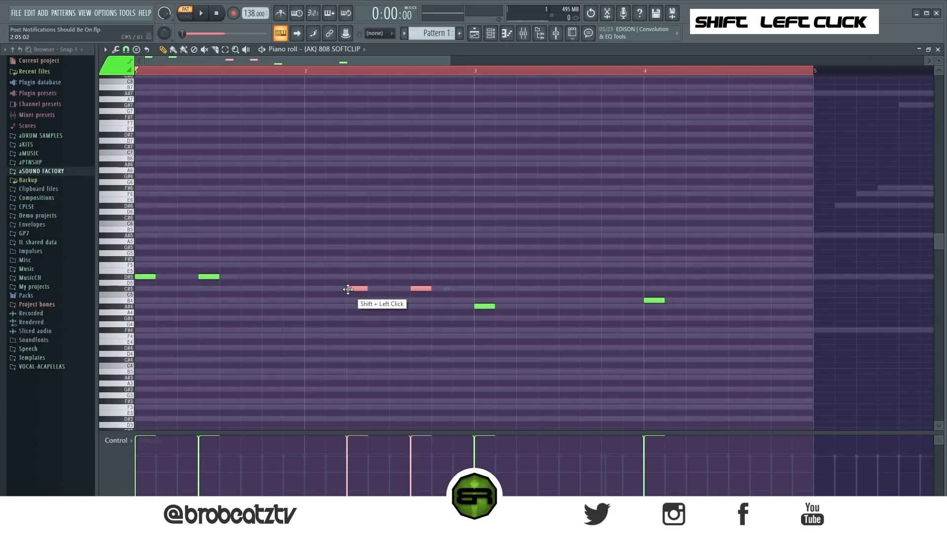
{"action": "right_click", "coordinate": [397, 307]}
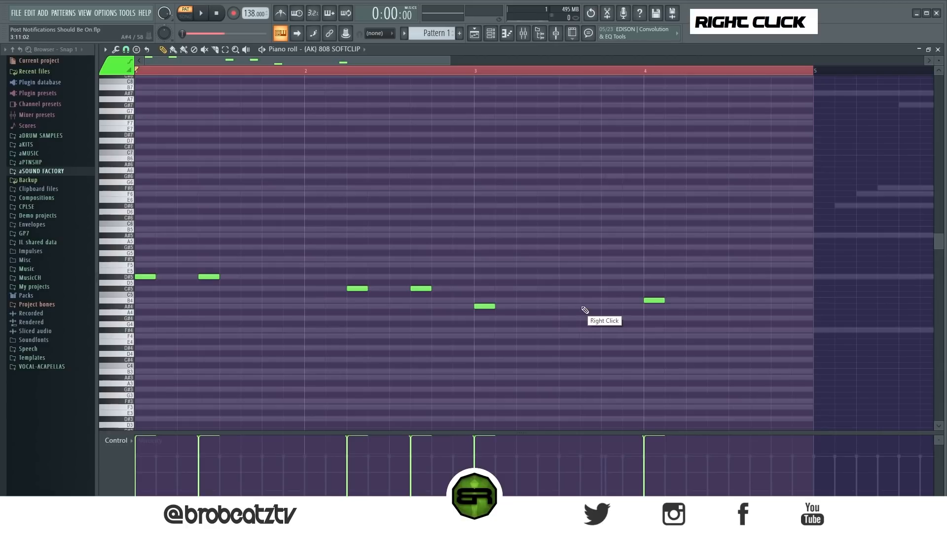
- Add an A#4 at step 13 of bar 3 and replace the bar 4 note with B4 notes at steps 5 and 11
{"action": "left_click", "coordinate": [606, 306]}
{"action": "left_click", "coordinate": [690, 301]}
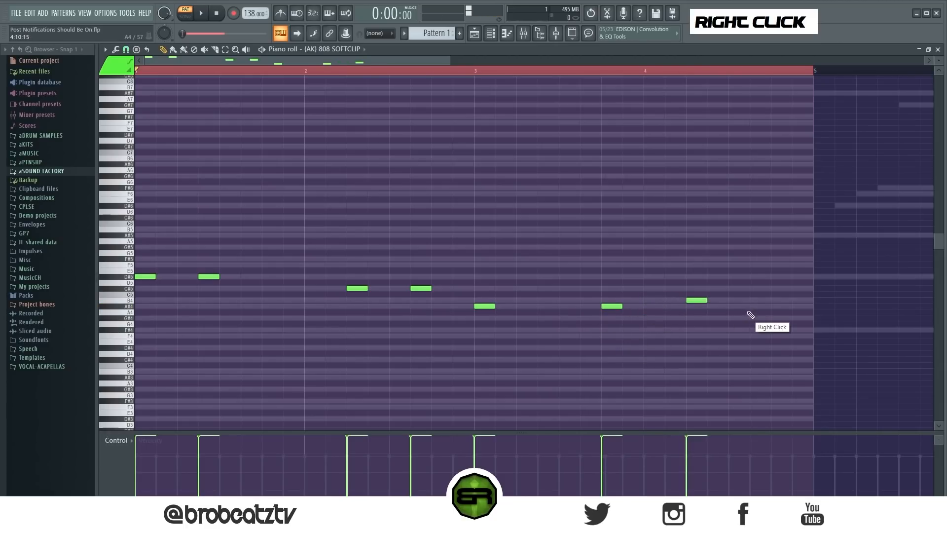
{"action": "left_click", "coordinate": [754, 301]}
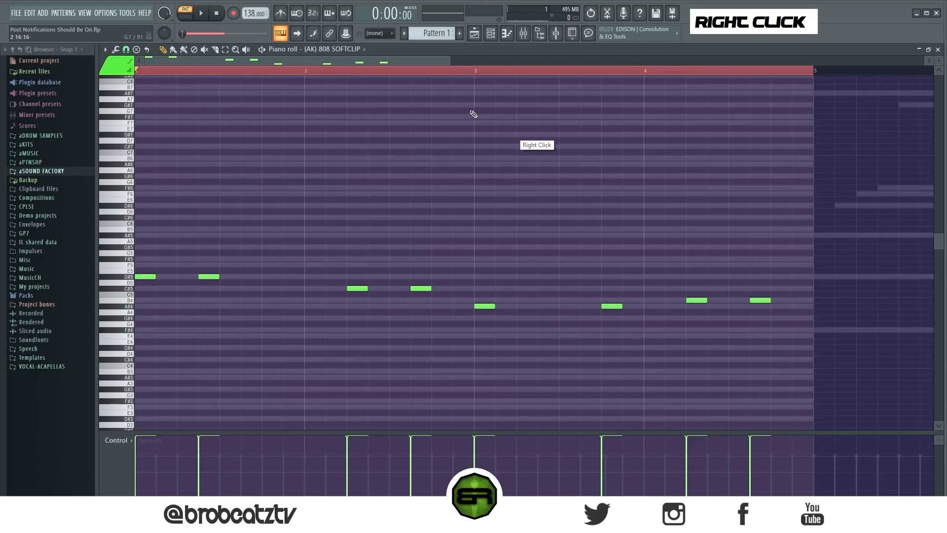
- Duplicate all the 808 notes from bars 1–4 into bars 5–8 and clear the timeline selection
{"action": "key", "text": "ctrl+a"}
{"action": "left_click_drag", "start_coordinate": [145, 277], "coordinate": [824, 284], "text": "shift"}
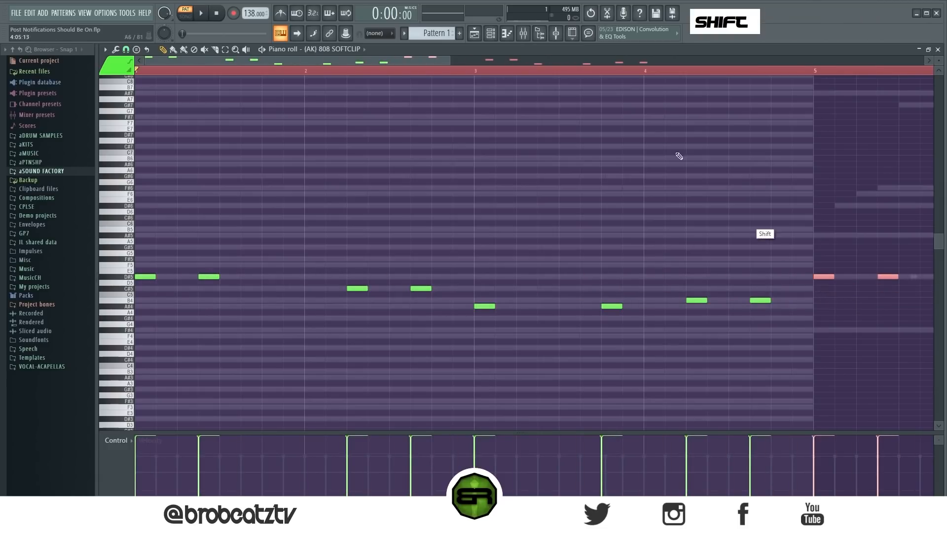
{"action": "scroll", "coordinate": [611, 77], "scroll_direction": "down", "scroll_amount": 4}
{"action": "scroll", "coordinate": [603, 72], "scroll_direction": "down", "scroll_amount": 1}
{"action": "double_click", "coordinate": [603, 72]}
{"action": "left_click_drag", "start_coordinate": [603, 72], "coordinate": [25, 61]}
{"action": "right_click", "coordinate": [515, 159]}
- Play the full eight-bar pattern to hear the 808 bassline with the melody
{"action": "key", "text": "space"}
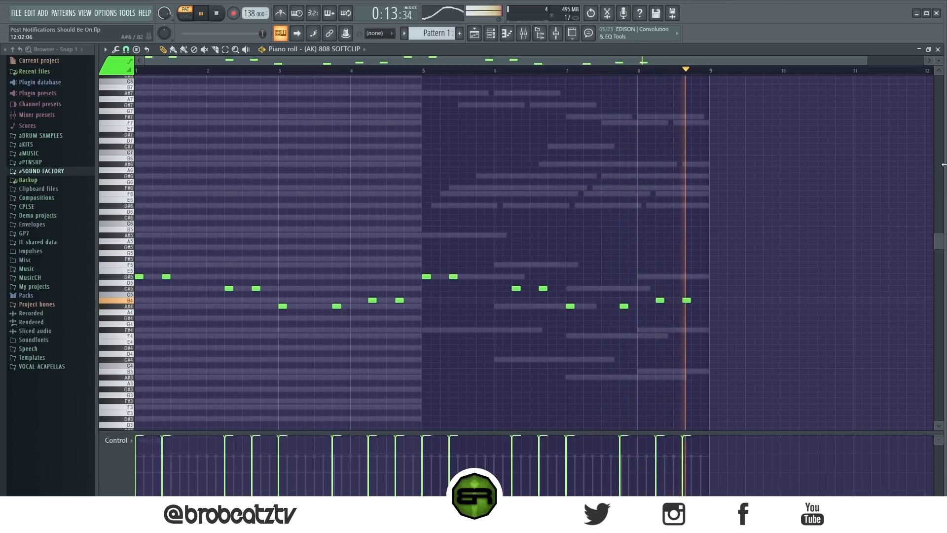
{"action": "key", "text": "space"}
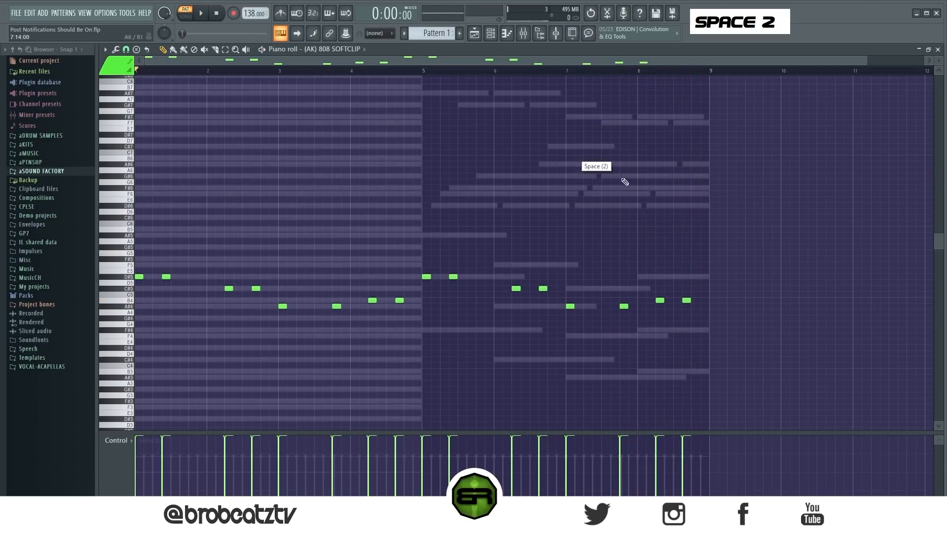
{"action": "right_click", "coordinate": [559, 166]}
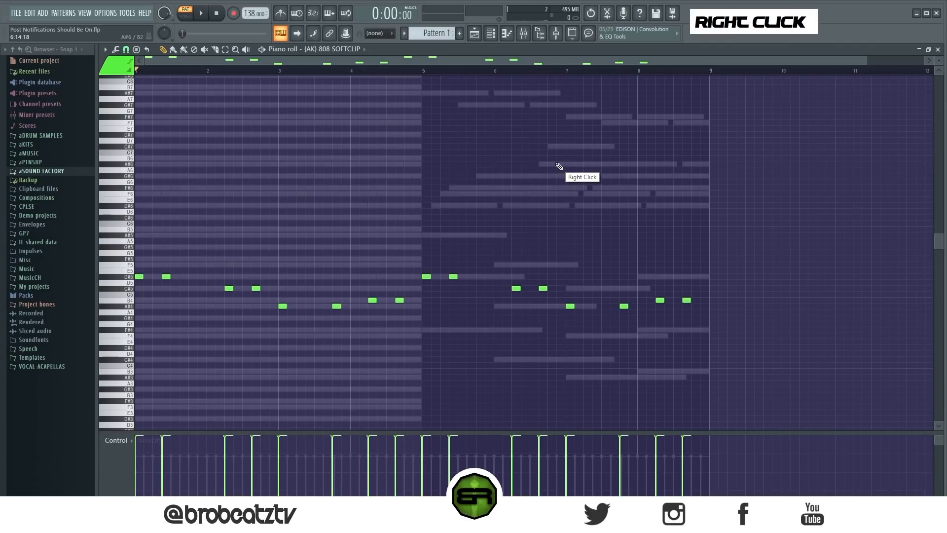